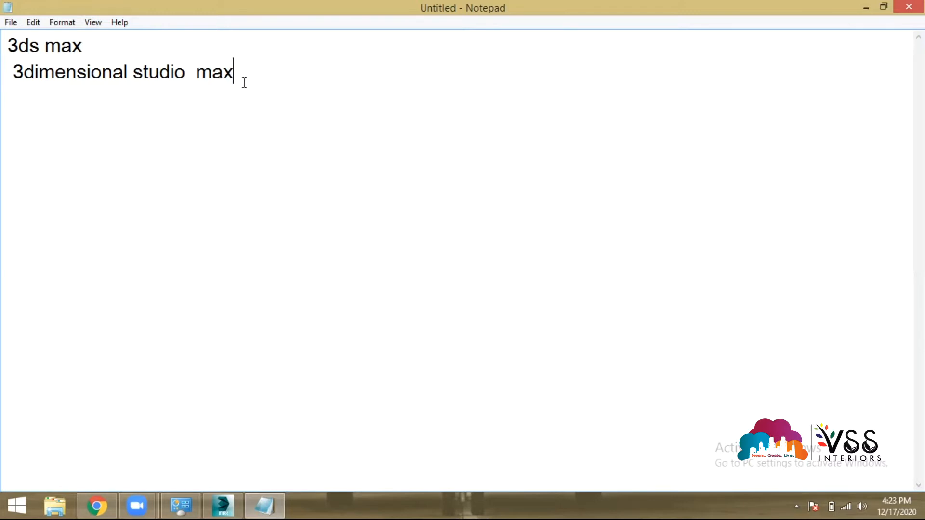
- Launch Paint with the mspaint run command and enlarge the blank canvas to 1238 × 576 px
key("super+r")
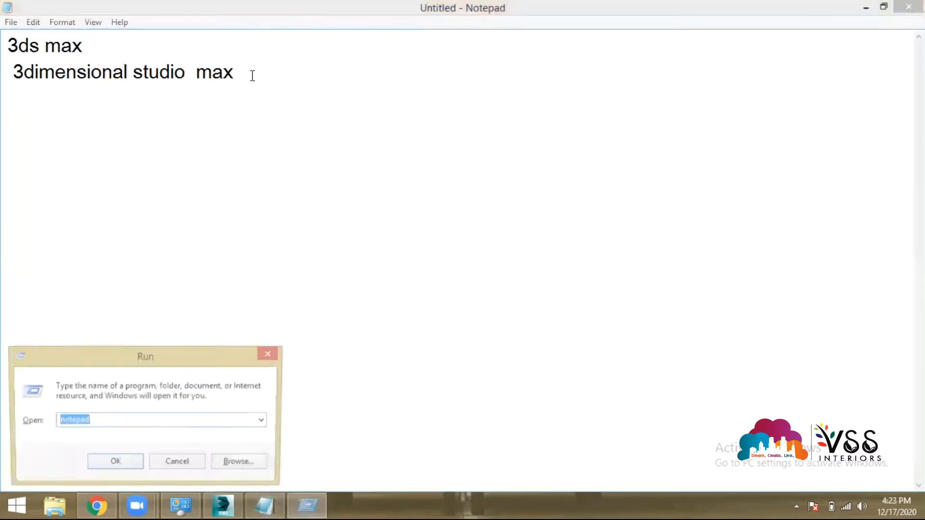
key("BackSpace")
type("msa")
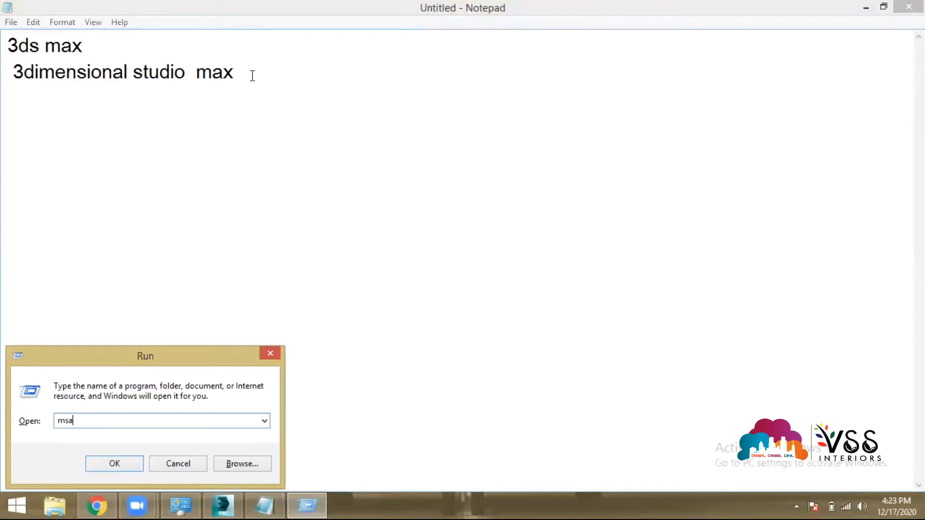
key("BackSpace")
type("a")
key("BackSpace")
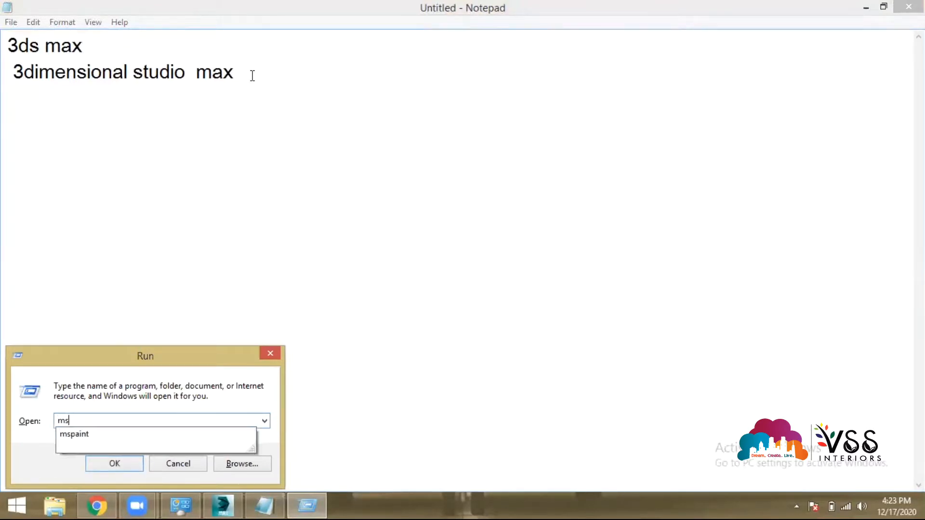
type("paint")
key("Return")
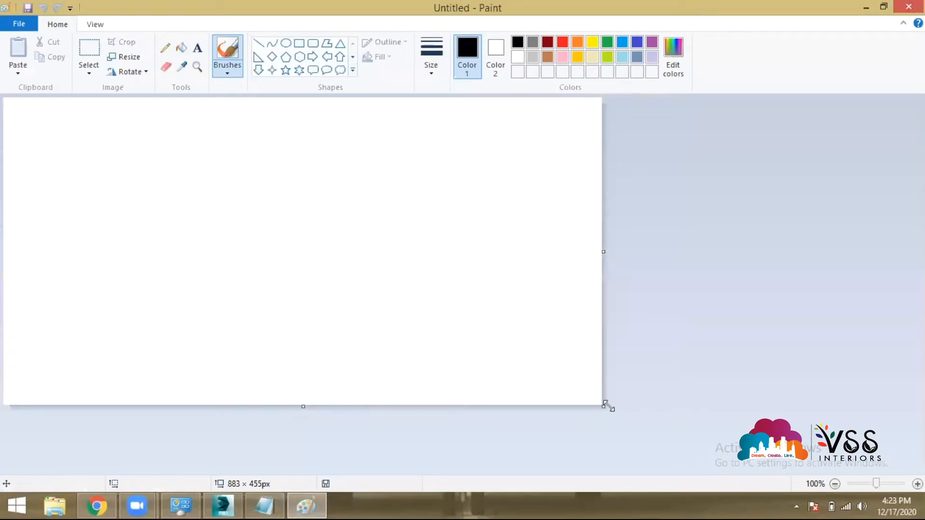
left_click_drag(608, 407, 844, 486)
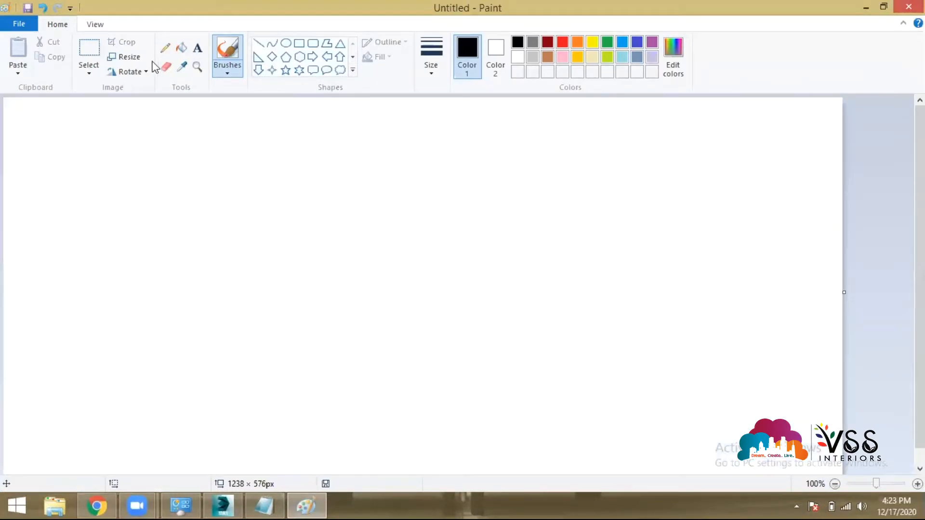
- Draw a two-column comparison layout freehand with the Pencil and write the headings "2D" and "3D"
left_click(166, 48)
left_click_drag(373, 126, 380, 333)
left_click_drag(380, 419, 379, 439)
left_click_drag(141, 182, 743, 174)
mouse_move(168, 149)
left_mouse_down()
mouse_move(187, 141)
mouse_move(217, 161)
mouse_move(230, 127)
mouse_move(212, 162)
left_mouse_up()
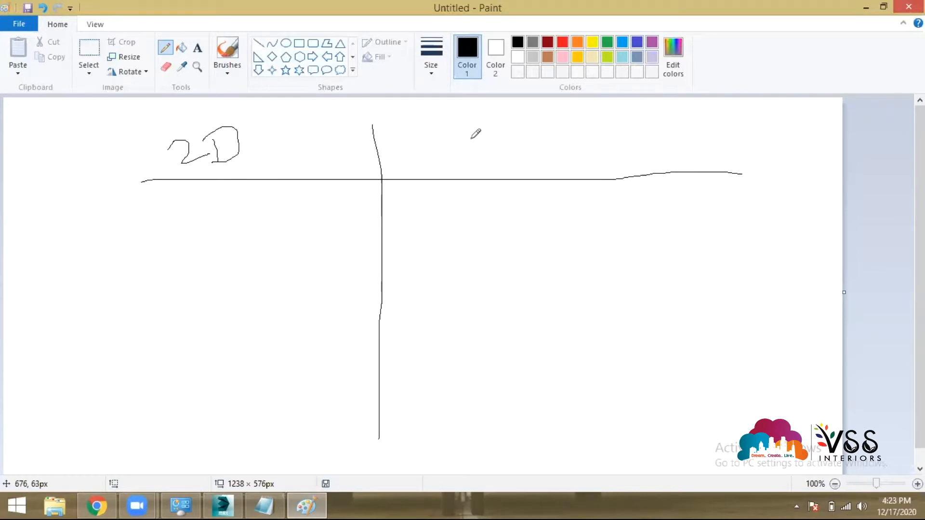
mouse_move(471, 129)
left_mouse_down()
mouse_move(489, 146)
mouse_move(462, 164)
left_mouse_up()
mouse_move(501, 129)
left_mouse_down()
mouse_move(506, 158)
mouse_move(521, 137)
mouse_move(500, 161)
left_mouse_up()
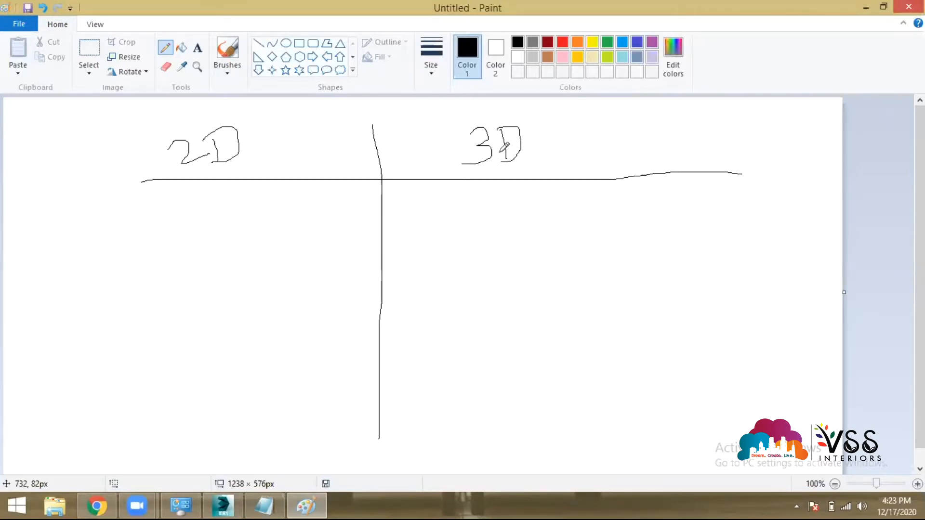
- Sketch two perpendicular axes with arrowheads under the 2D heading and label them X and Y
mouse_move(152, 227)
left_mouse_down()
mouse_move(151, 362)
mouse_move(291, 358)
mouse_move(287, 374)
mouse_move(321, 362)
left_mouse_up()
left_click_drag(318, 346, 303, 370)
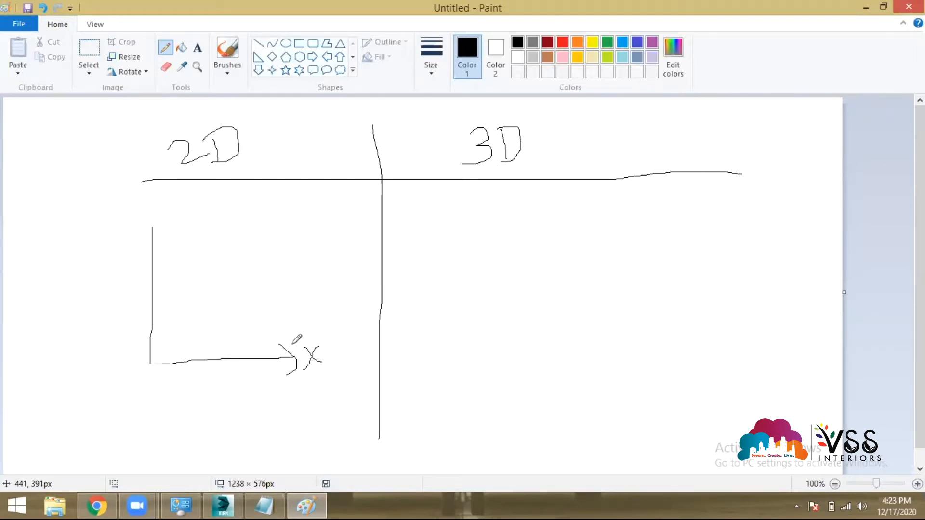
mouse_move(151, 229)
left_mouse_down()
mouse_move(146, 244)
mouse_move(171, 238)
mouse_move(177, 251)
left_mouse_up()
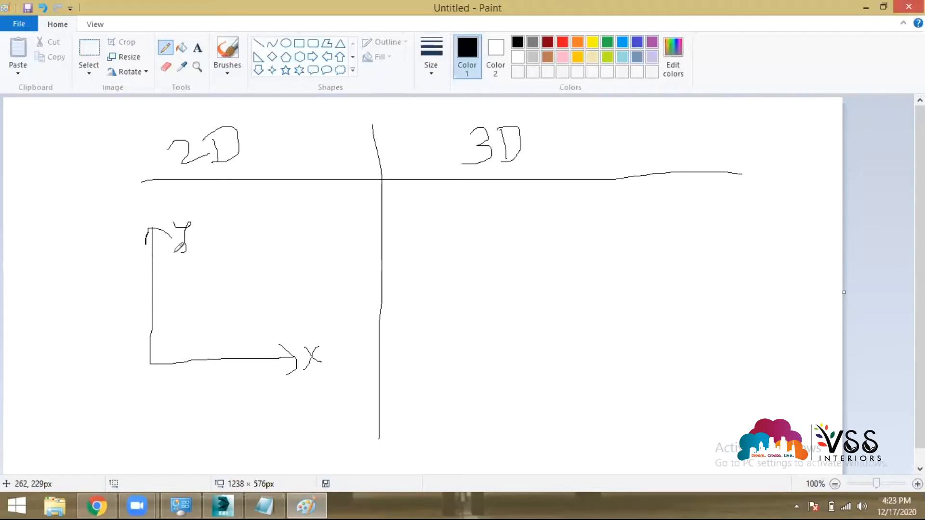
- Sketch three axes labelled X, Y and Z under the 3D heading and mark them L, W and h
mouse_move(445, 291)
left_mouse_down()
mouse_move(596, 365)
mouse_move(665, 239)
mouse_move(642, 236)
mouse_move(677, 258)
mouse_move(703, 259)
mouse_move(682, 263)
left_mouse_up()
left_click_drag(450, 274, 445, 309)
left_click_drag(455, 254, 469, 282)
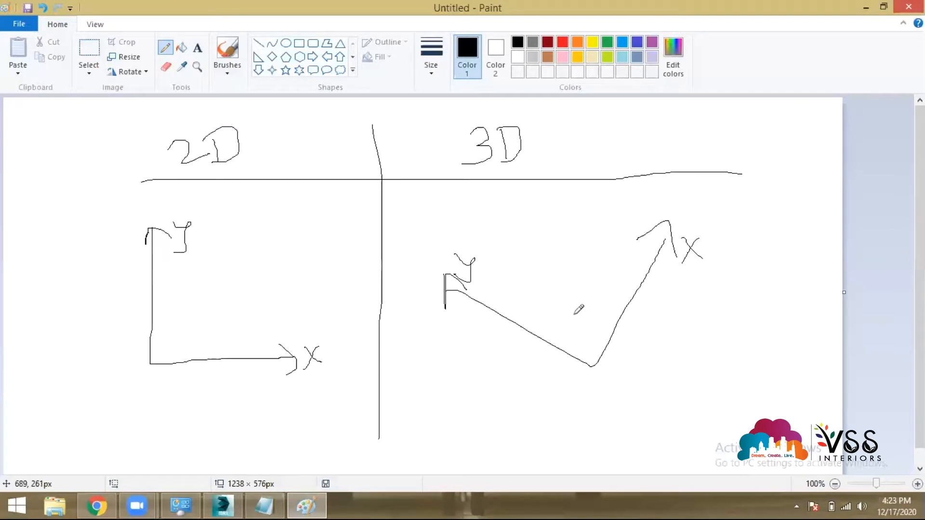
mouse_move(584, 366)
left_mouse_down()
mouse_move(574, 243)
mouse_move(556, 246)
mouse_move(586, 235)
mouse_move(611, 241)
left_mouse_up()
left_click_drag(642, 320, 687, 330)
left_click_drag(510, 334, 524, 332)
left_click_drag(588, 271, 596, 294)
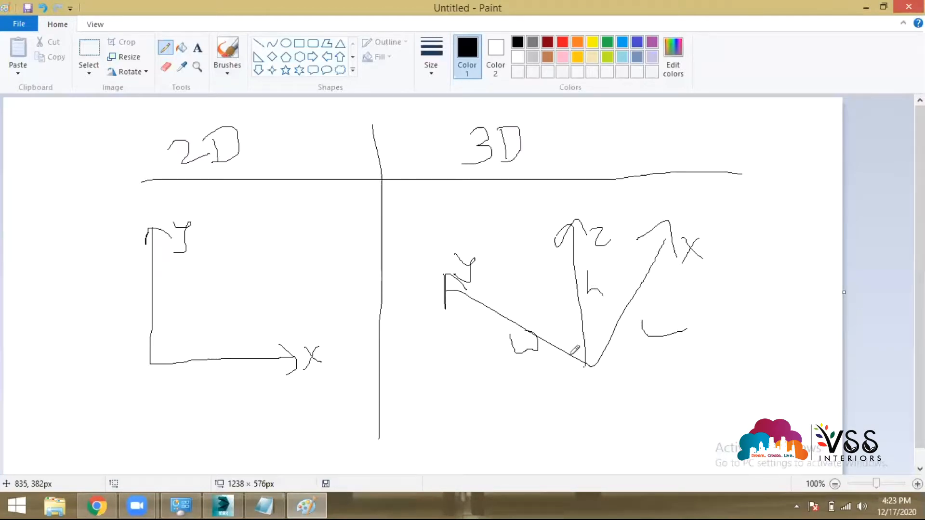
- Extend the canvas to 1278 × 641 px and draw a rectangle below the 2D axes, labelling its sides x and y
scroll(212, 244, "down", 2)
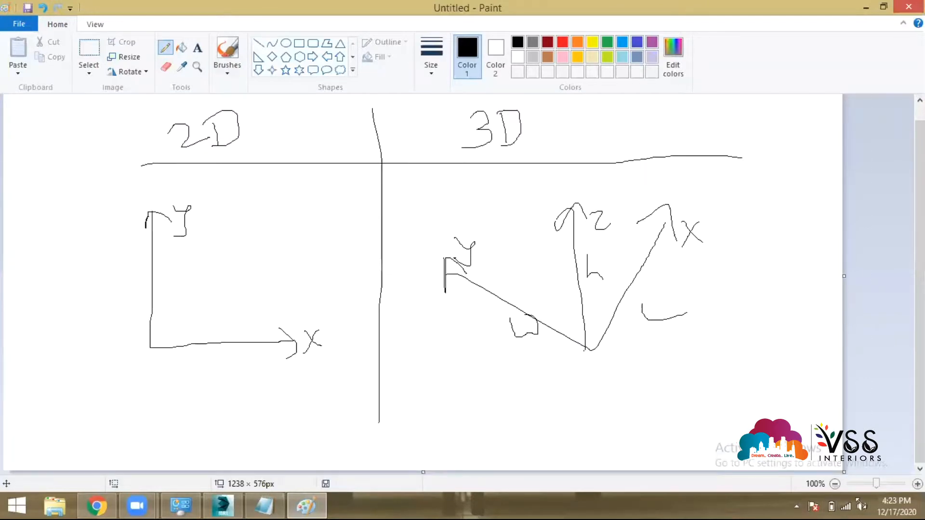
left_click_drag(845, 471, 863, 503)
scroll(155, 362, "down", 3)
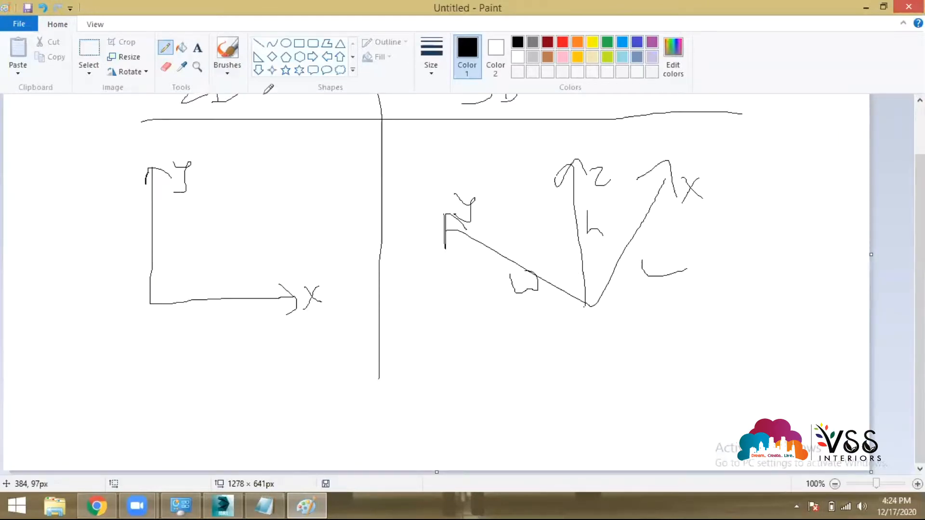
left_click(299, 43)
left_click_drag(102, 355, 281, 456)
left_click(166, 48)
mouse_move(157, 327)
left_mouse_down()
mouse_move(179, 333)
mouse_move(148, 343)
left_mouse_up()
mouse_move(292, 389)
left_mouse_down()
mouse_move(305, 400)
mouse_move(289, 415)
left_mouse_up()
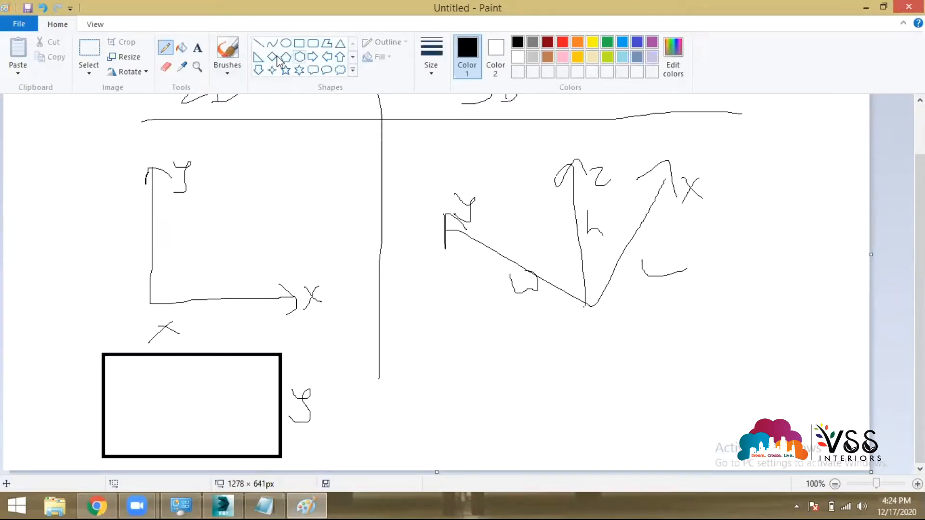
- Sketch a box below the 3D axes, labelling its length, width and height, and extend the canvas to 1334 × 712 px
mouse_move(529, 411)
left_mouse_down()
mouse_move(571, 426)
mouse_move(725, 367)
mouse_move(658, 326)
mouse_move(572, 368)
mouse_move(535, 410)
mouse_move(622, 465)
mouse_move(670, 456)
mouse_move(739, 400)
mouse_move(737, 339)
left_mouse_up()
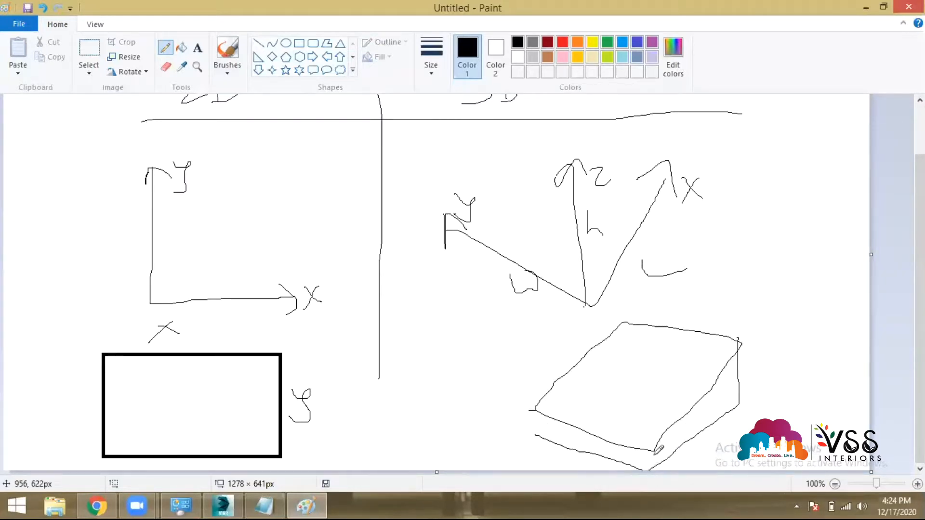
left_click_drag(536, 413, 541, 443)
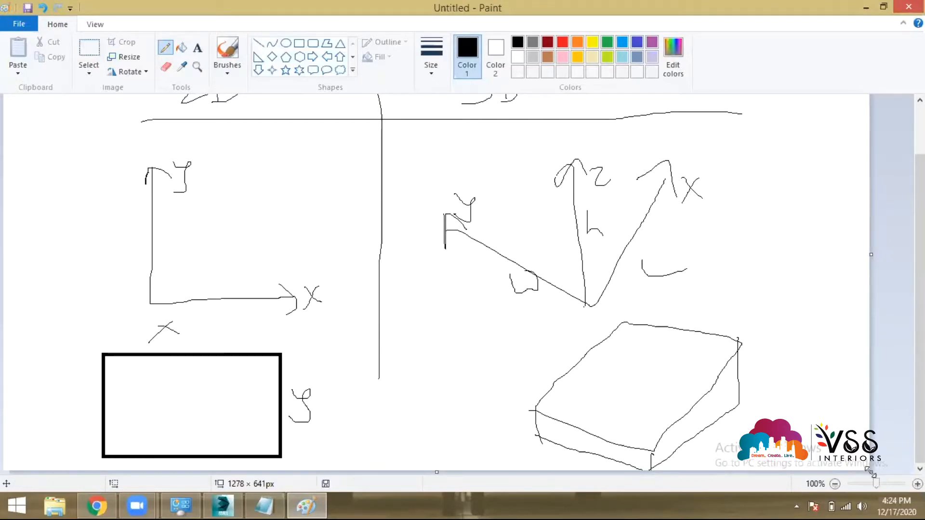
left_click_drag(871, 473, 909, 519)
scroll(790, 396, "down", 2)
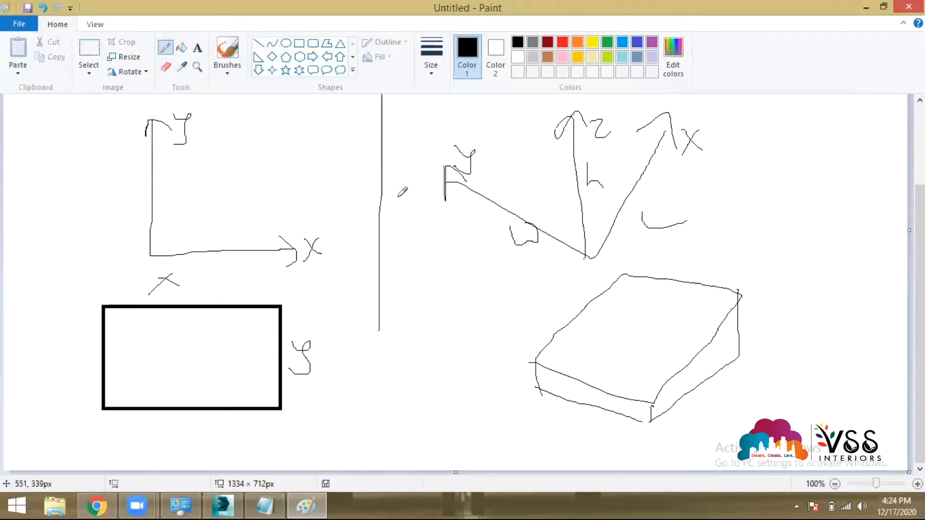
mouse_move(699, 396)
left_mouse_down()
mouse_move(701, 409)
mouse_move(727, 404)
left_mouse_up()
mouse_move(599, 420)
left_mouse_down()
mouse_move(621, 428)
mouse_move(664, 415)
left_mouse_up()
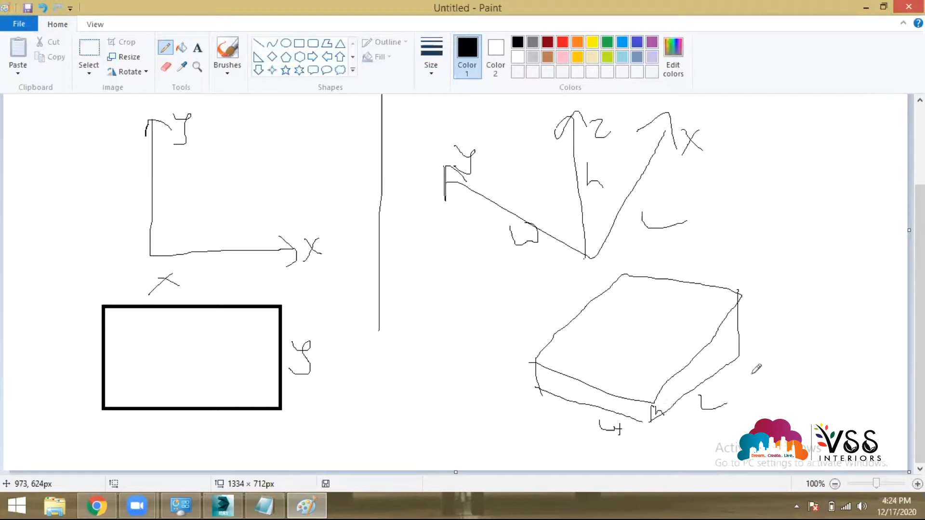
left_click_drag(746, 313, 772, 323)
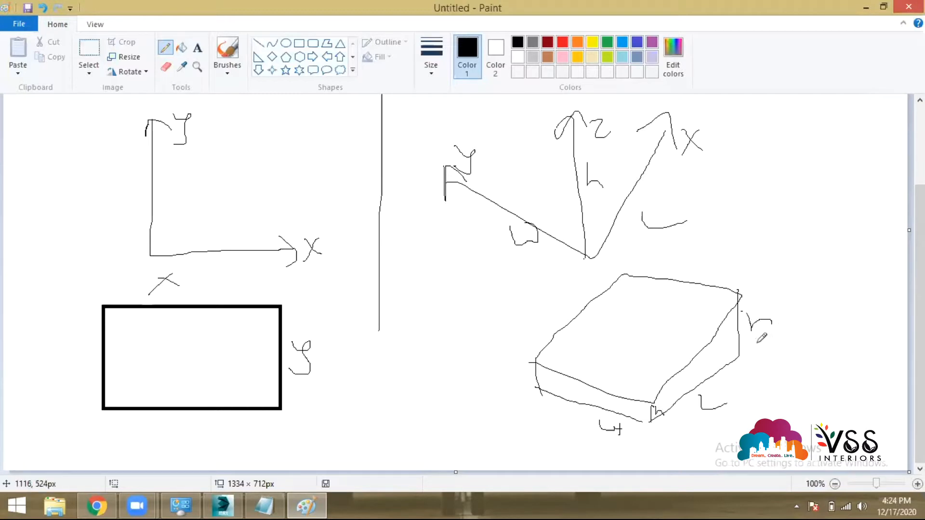
- Circle the 3D box and add an arrow from it to the underlined label "Modelling"
mouse_move(797, 258)
left_mouse_down()
mouse_move(746, 251)
mouse_move(565, 268)
mouse_move(554, 436)
mouse_move(736, 422)
mouse_move(810, 310)
mouse_move(769, 255)
left_mouse_up()
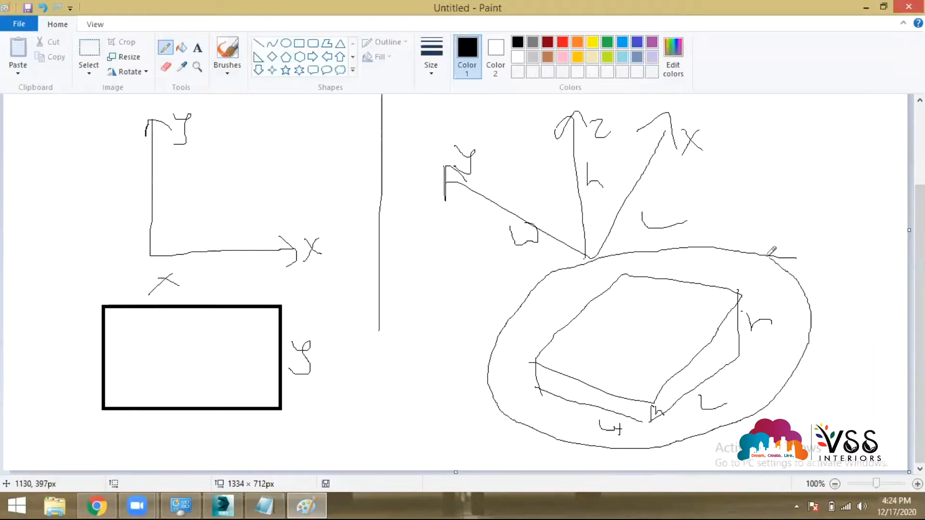
left_click_drag(480, 328, 509, 311)
mouse_move(415, 302)
left_mouse_down()
mouse_move(469, 282)
mouse_move(516, 286)
mouse_move(498, 306)
left_mouse_up()
left_click(488, 278)
left_click_drag(433, 318, 490, 299)
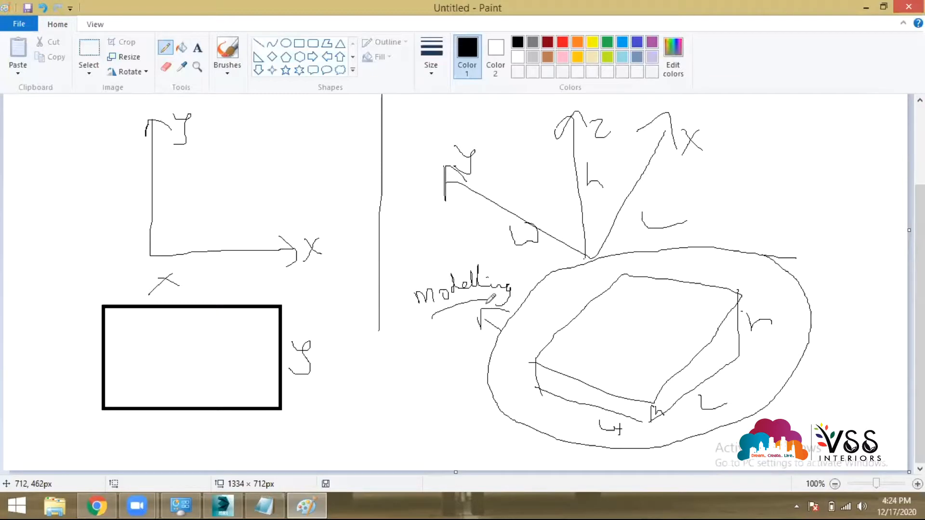
- Draw an arrow from the box's upper corner to the handwritten label "Isometric" and underline the word
mouse_move(724, 288)
left_mouse_down()
mouse_move(774, 196)
mouse_move(786, 226)
left_mouse_up()
left_click_drag(813, 182, 819, 195)
mouse_move(815, 182)
left_mouse_down()
mouse_move(815, 203)
mouse_move(800, 212)
mouse_move(860, 208)
mouse_move(867, 189)
mouse_move(867, 203)
mouse_move(882, 206)
left_mouse_up()
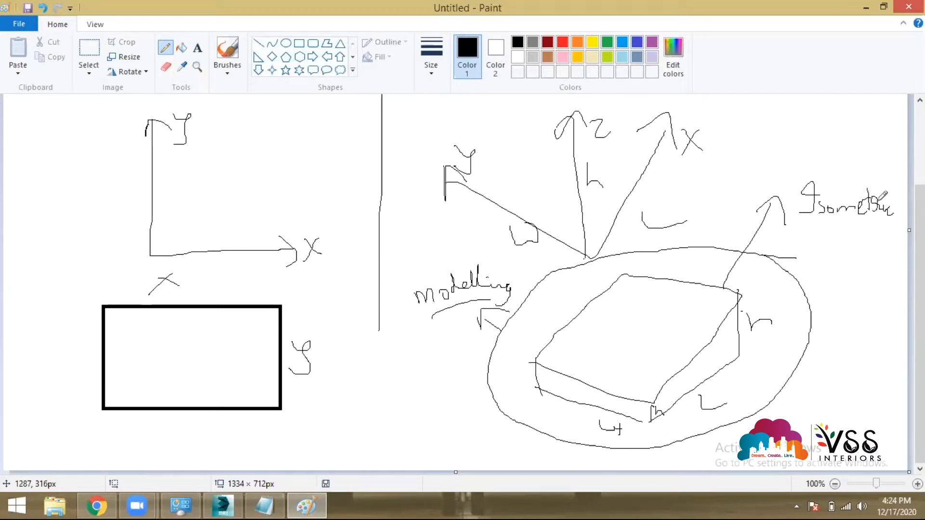
left_click_drag(811, 242, 906, 230)
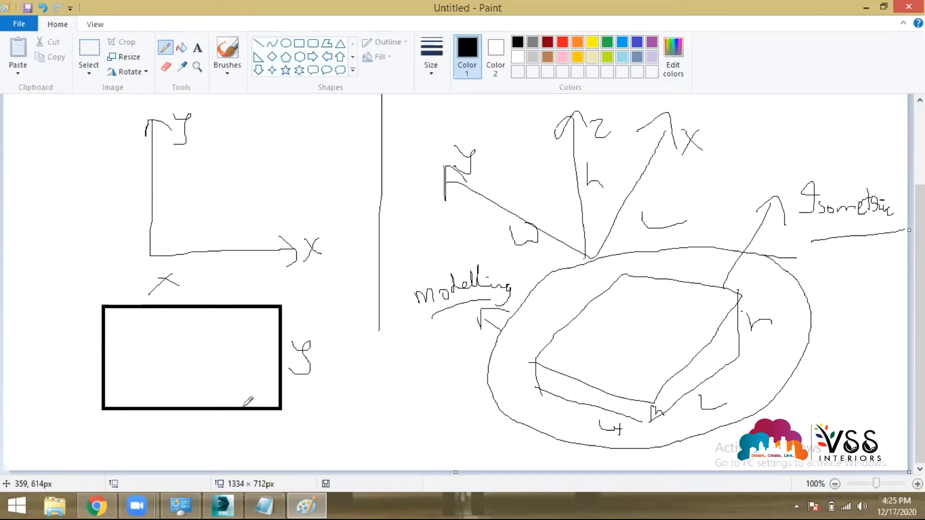
- Switch to Notepad and add the headings "orthograhical views :" and "isometric views :" with blank lines between them
key("alt+Tab")
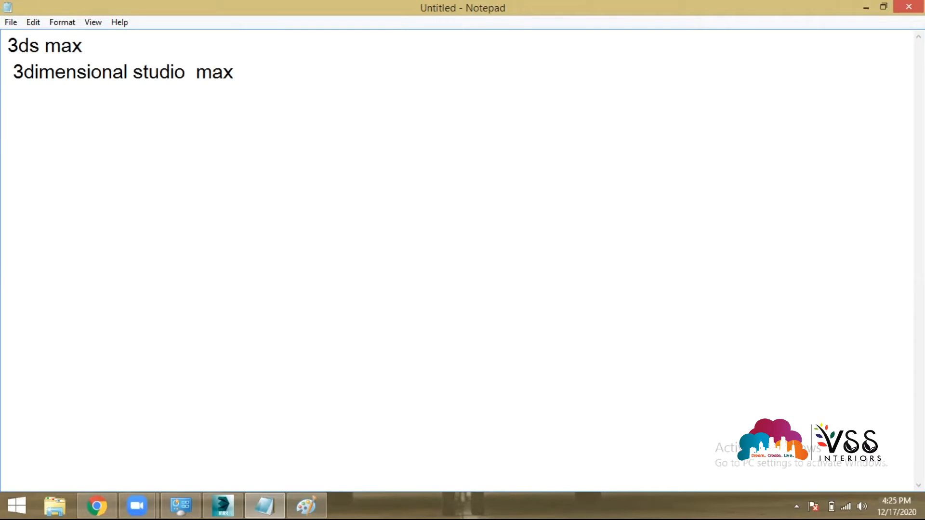
type("orthograhical views ")
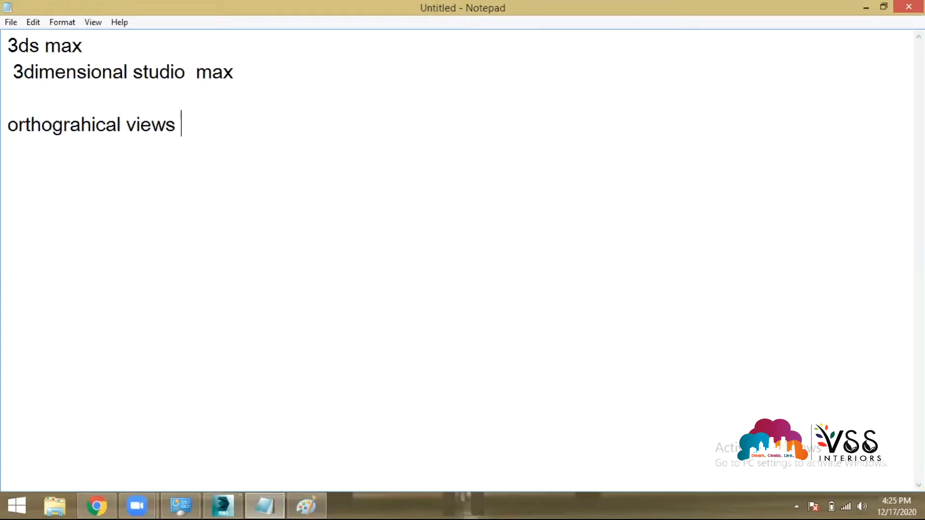
type(": s")
key("BackSpace")
type("isometric views :")
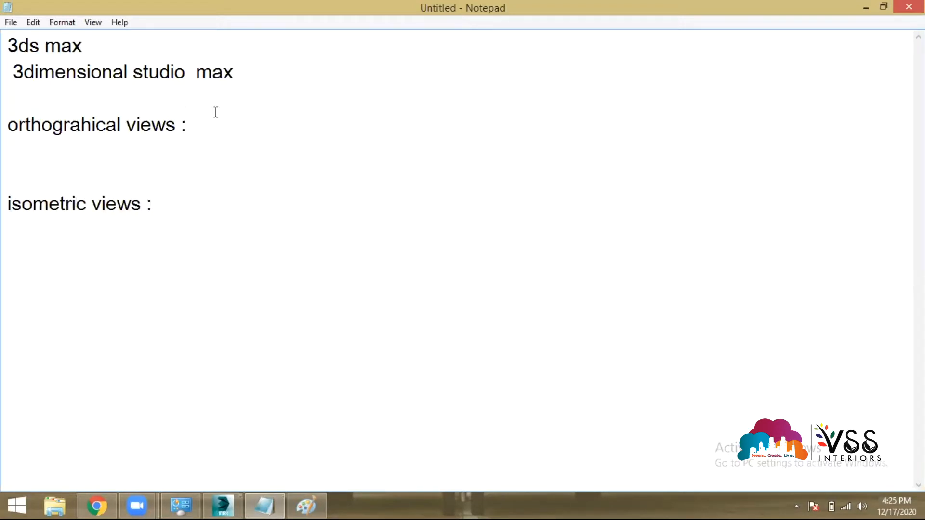
key("Return")
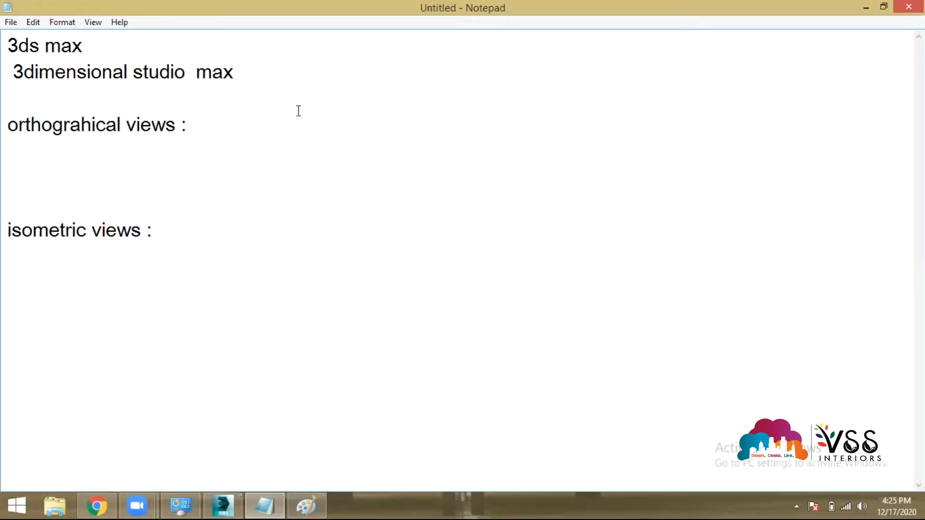
- Set the Notepad text's font size to 26
left_click(62, 22)
left_click(80, 36)
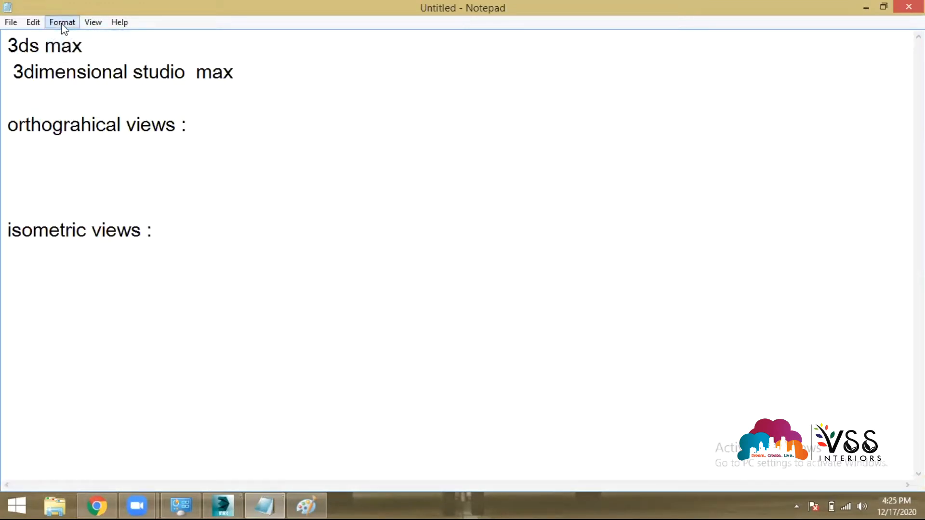
left_click(62, 24)
left_click(84, 37)
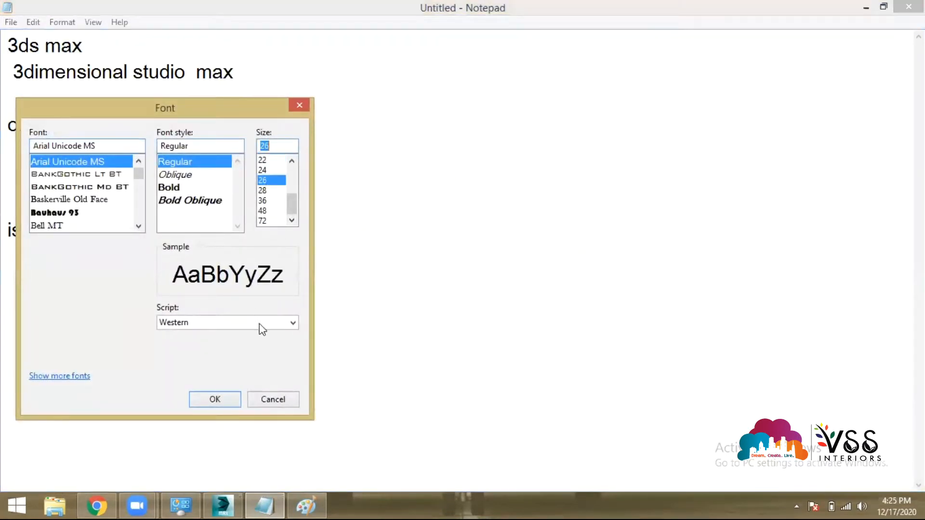
left_click(222, 399)
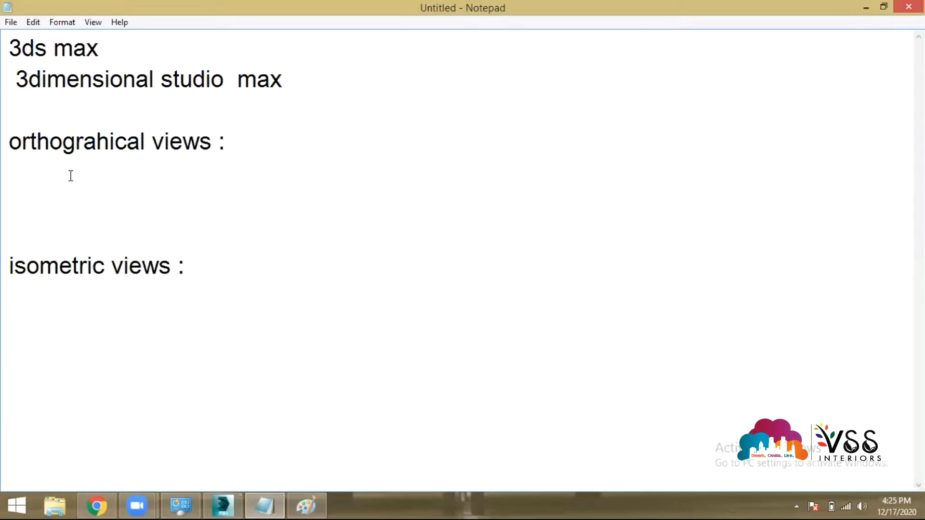
- List "-top , bottom (x,y)" and "-left , right (y,z)" under the "orthograhical views :" heading
type("-top , bottom ")
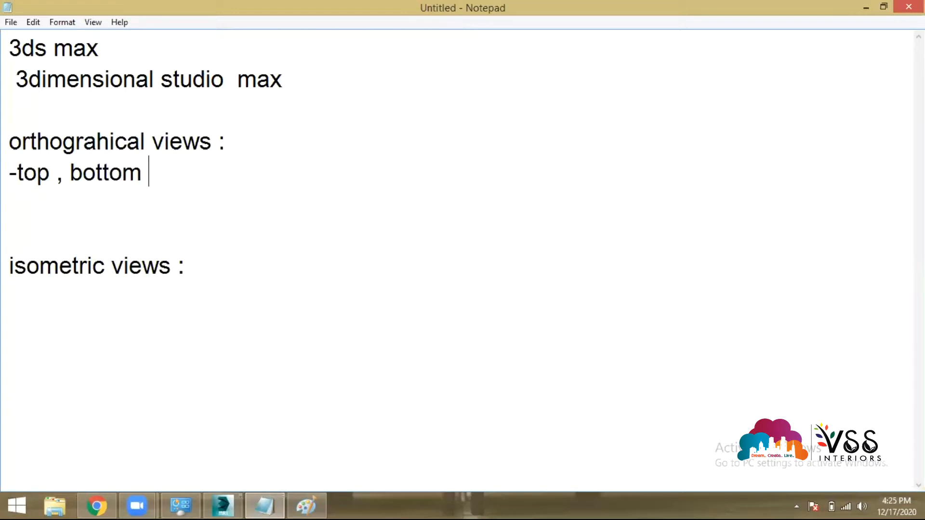
type("(x,y)")
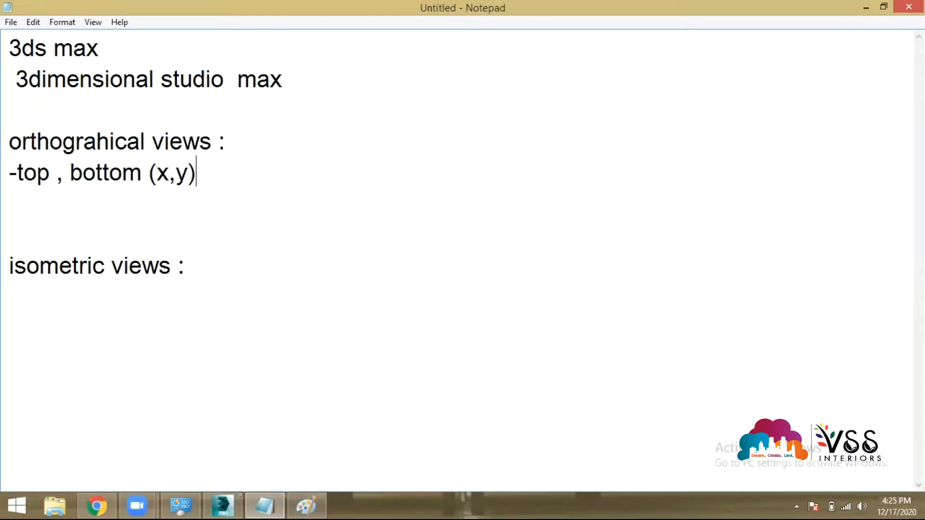
key("Return")
type("-left")
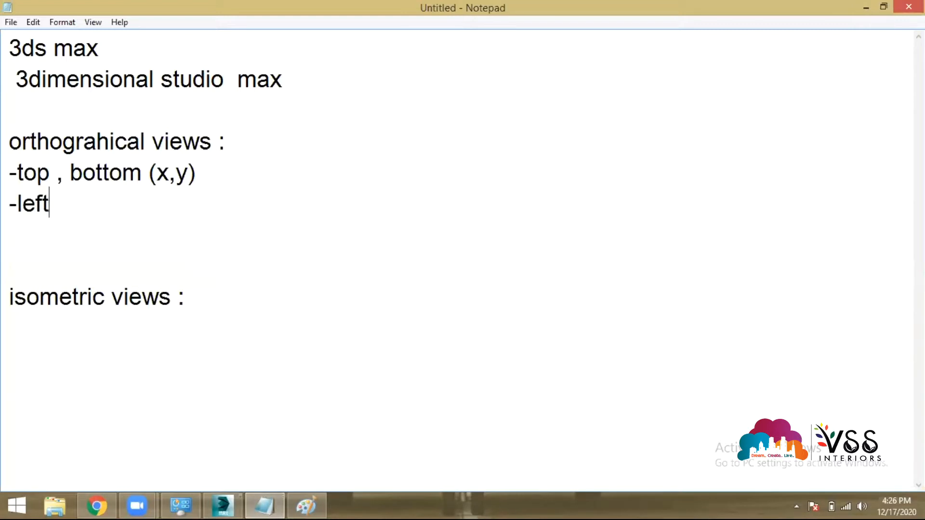
type(" , front (")
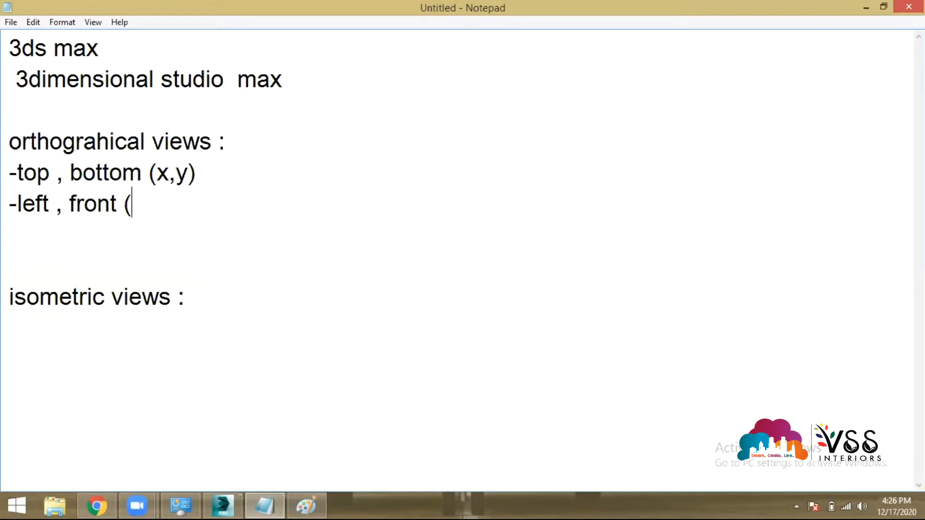
type("y,z)")
key("Return")
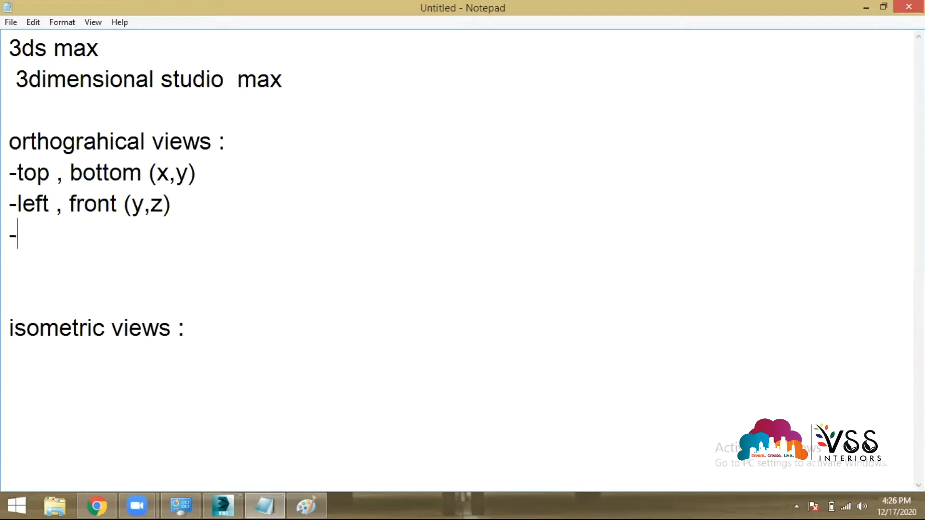
left_click_drag(69, 203, 116, 201)
type("right")
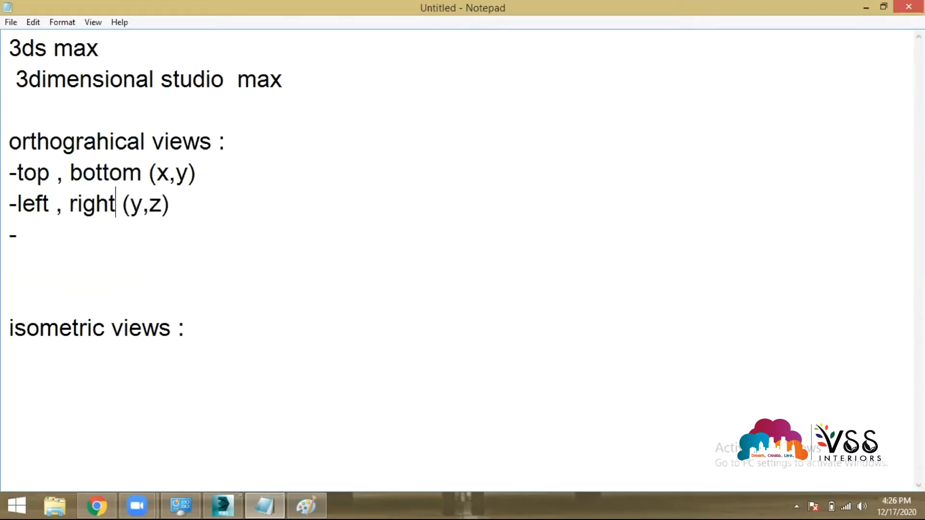
- Complete the third orthographic entry as "-front , back (x,z)" and highlight all three entries
left_click(41, 228)
type("front , b")
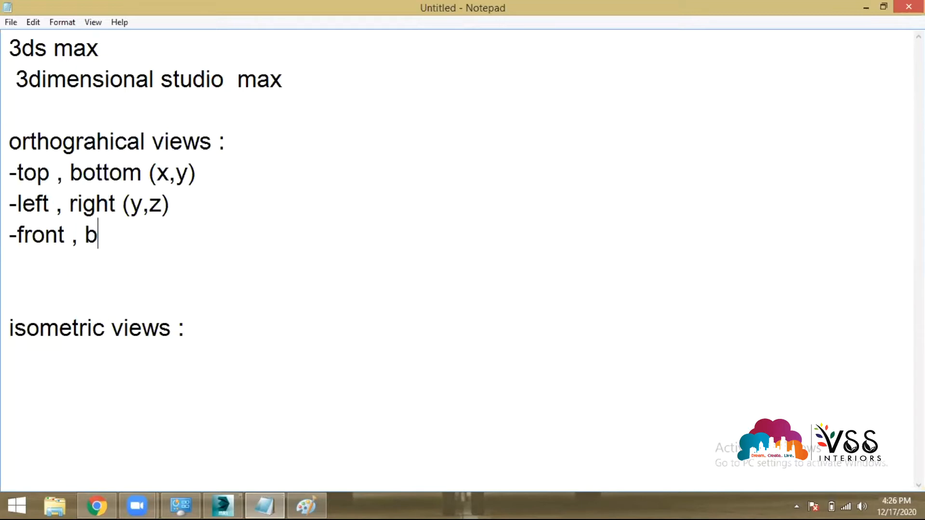
type("ack (x,)")
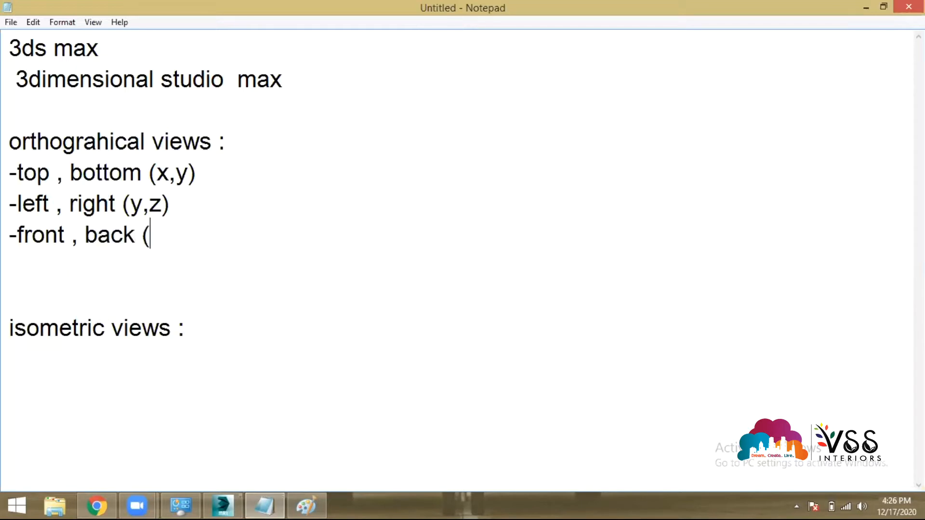
key("BackSpace")
key("BackSpace")
type("z_")
key("BackSpace")
type(")")
left_click_drag(191, 236, 136, 236)
left_click_drag(82, 214, 7, 173)
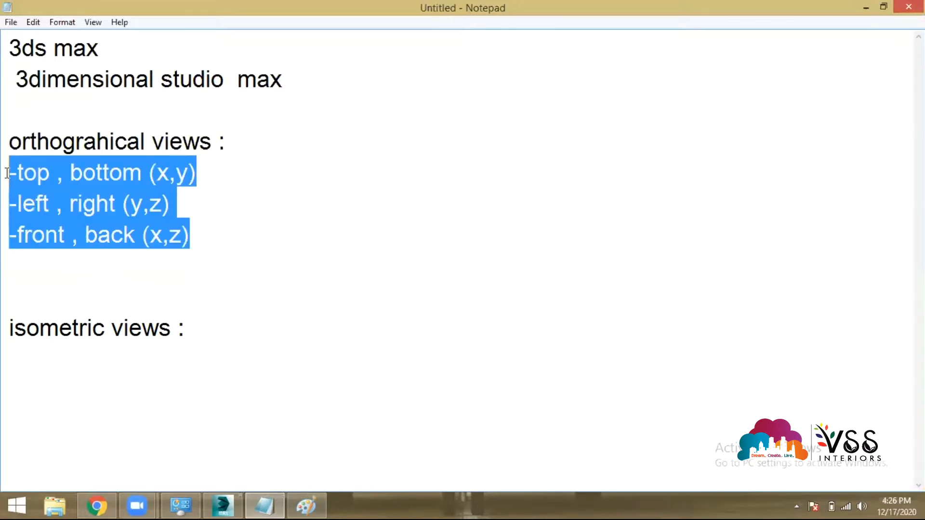
- Add the entries "-south west" and "-south east" under the "isometric views :" heading
left_click(82, 366)
key("Right")
key("Right")
key("Right")
key("Right")
key("Right")
key("Right")
key("Right")
key("Right")
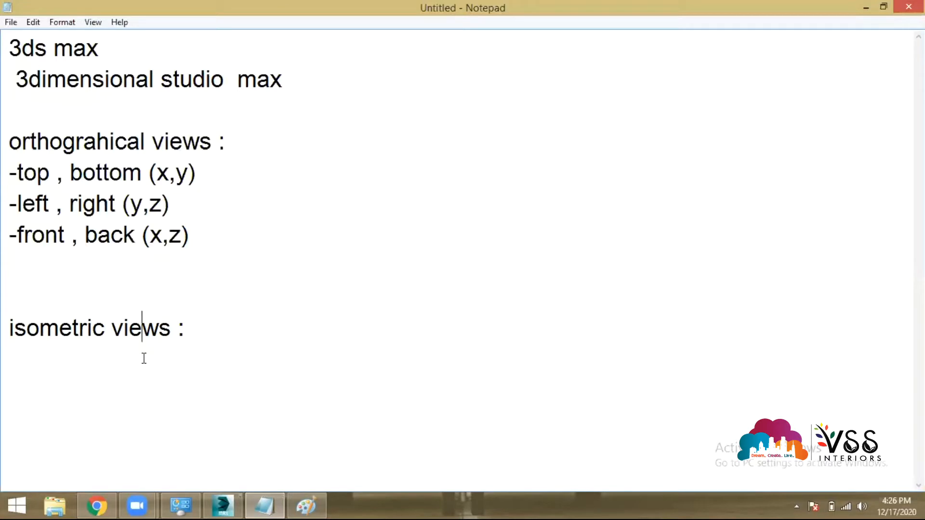
key("Return")
type("-south west ")
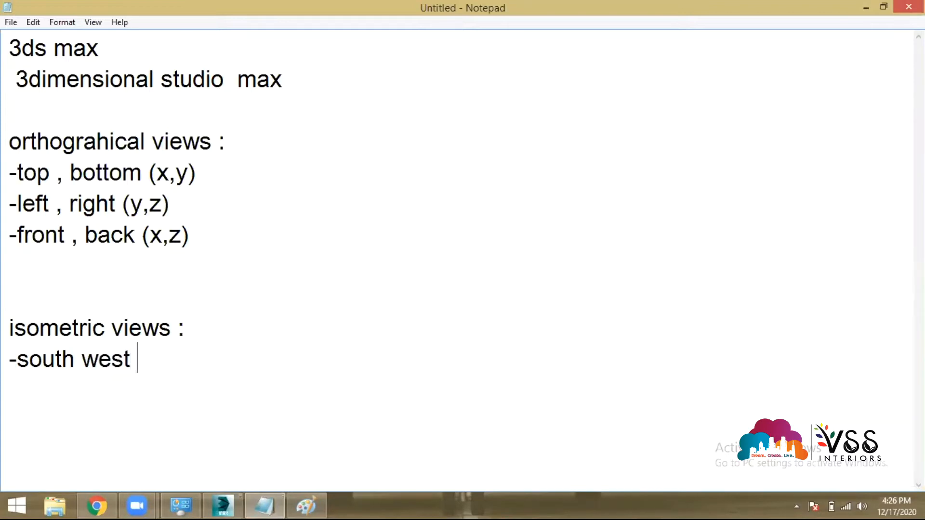
type("-south east")
- Extend the isometric list with the entries "-north east" and "- north west"
key("Return")
type("-noth")
key("BackSpace")
key("BackSpace")
type("rt h east ")
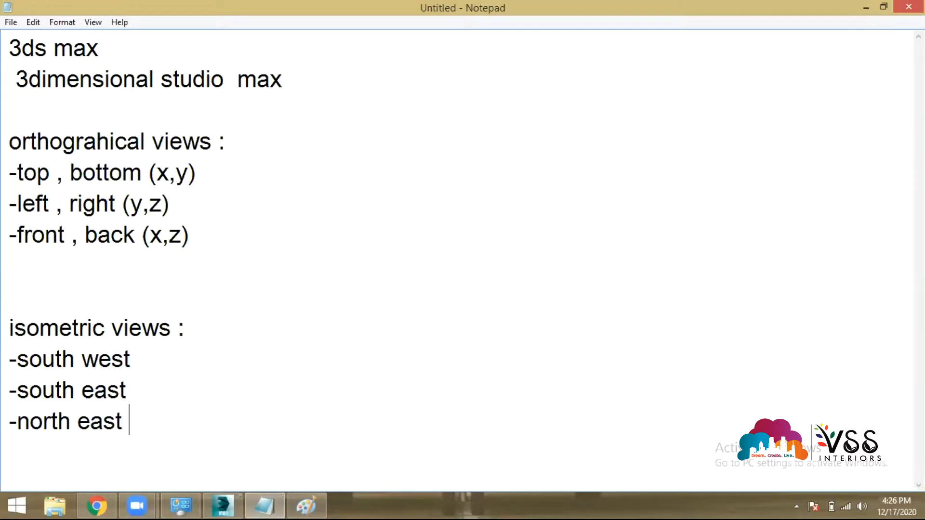
type("- north")
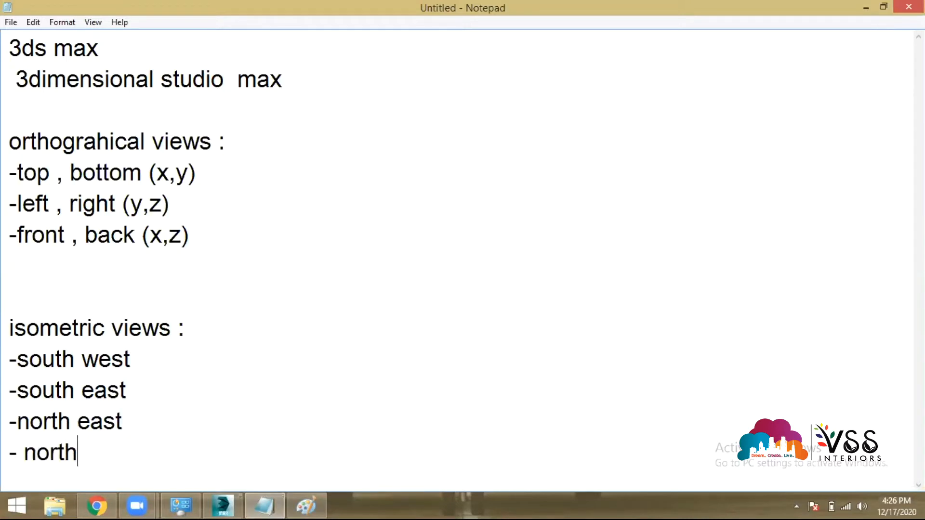
type(" wes")
key("BackSpace")
type("t")
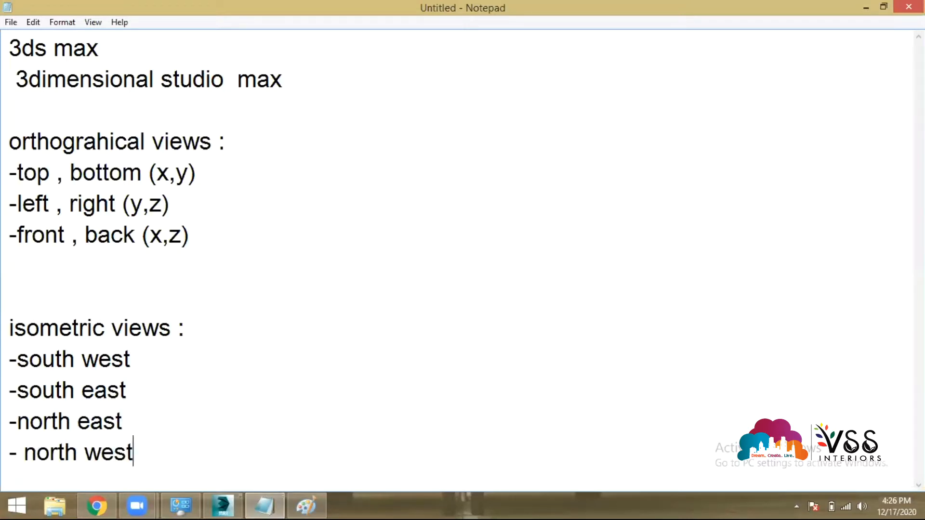
- Add the line "prespective view" below the isometric list after a blank line, and switch to the Paint drawing
key("Return")
key("Return")
type("p")
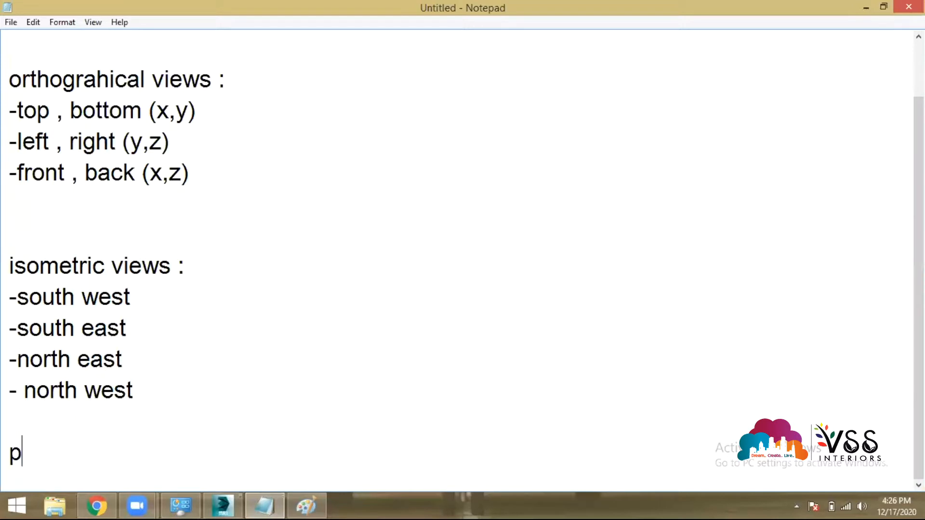
type("respectiv")
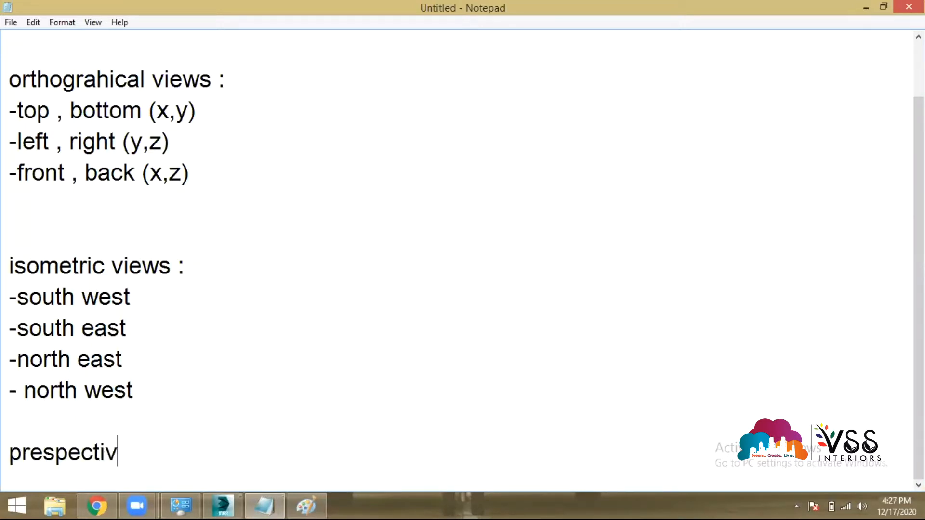
type("e view :")
key("BackSpace")
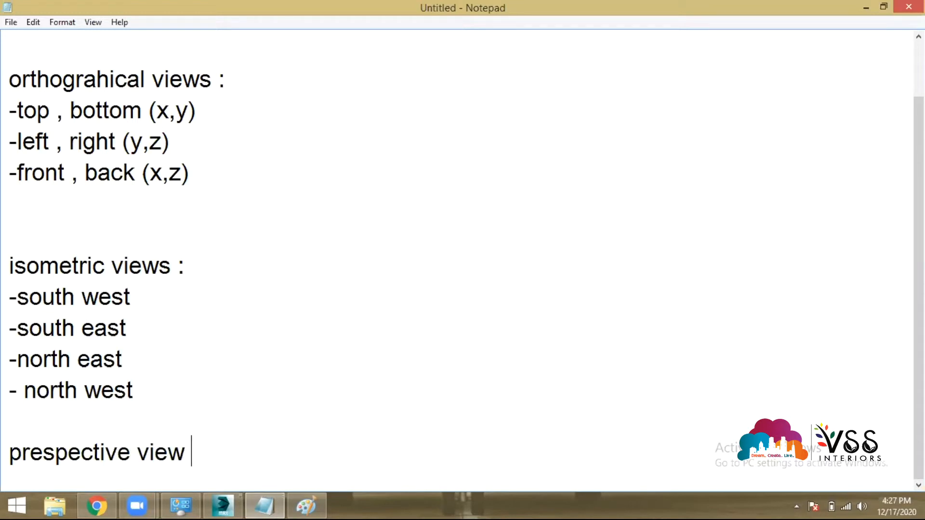
key("Return")
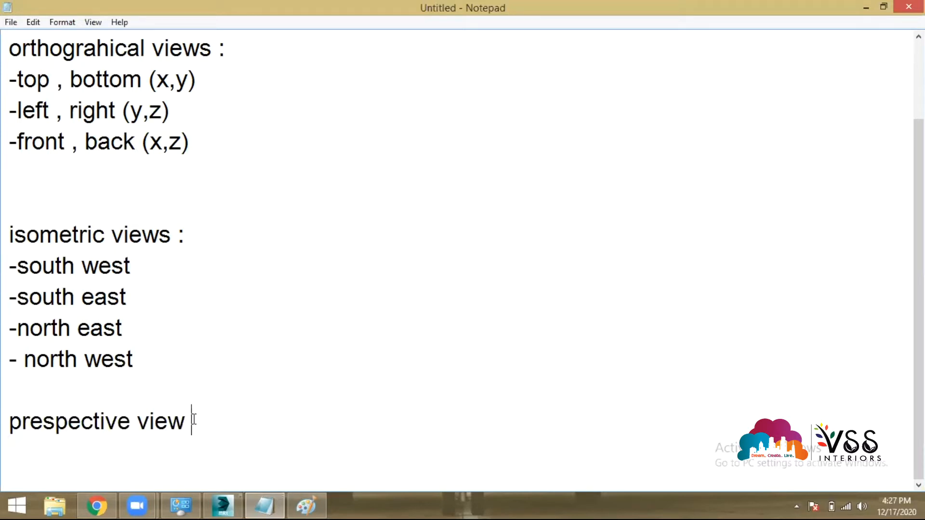
left_click_drag(194, 419, 7, 426)
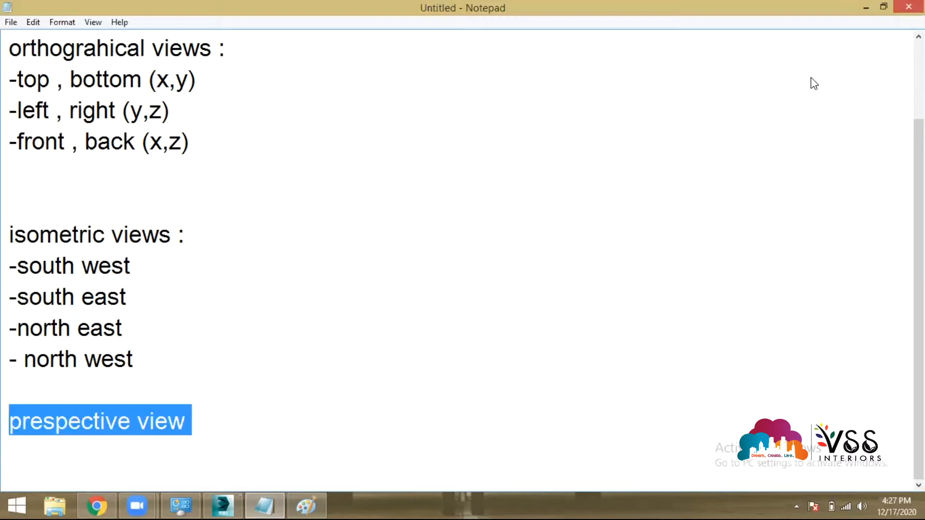
key("alt+Tab")
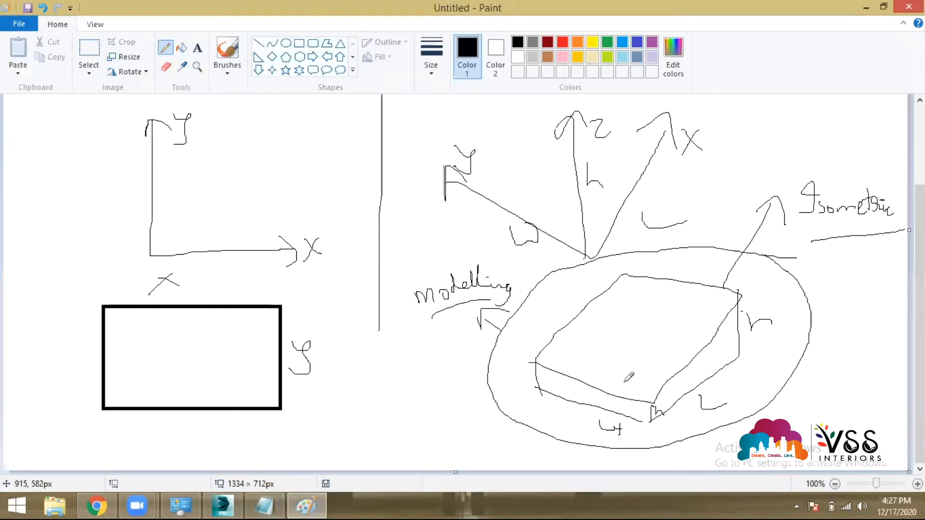
- Select the whole drawing and enlarge it to about 1360 × 783 px
key("ctrl+a")
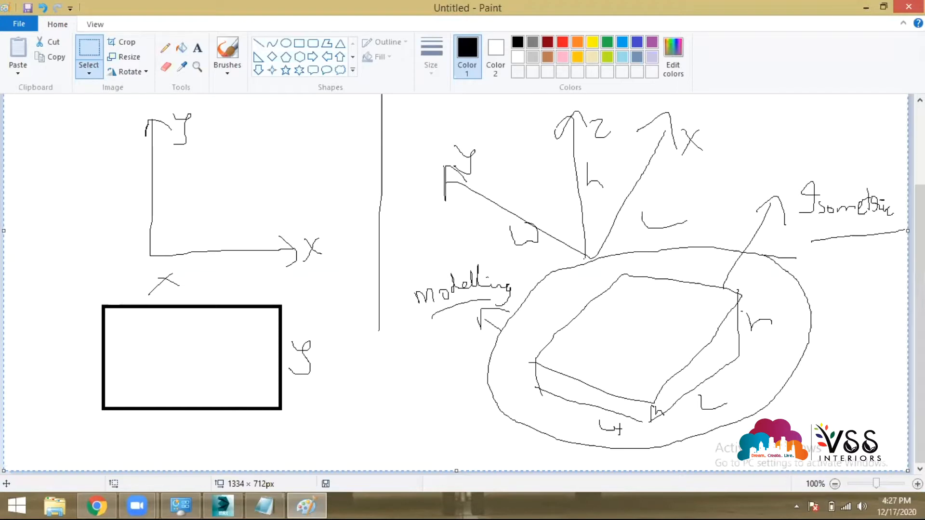
mouse_move(908, 471)
left_mouse_down()
mouse_move(912, 511)
mouse_move(924, 519)
left_mouse_up()
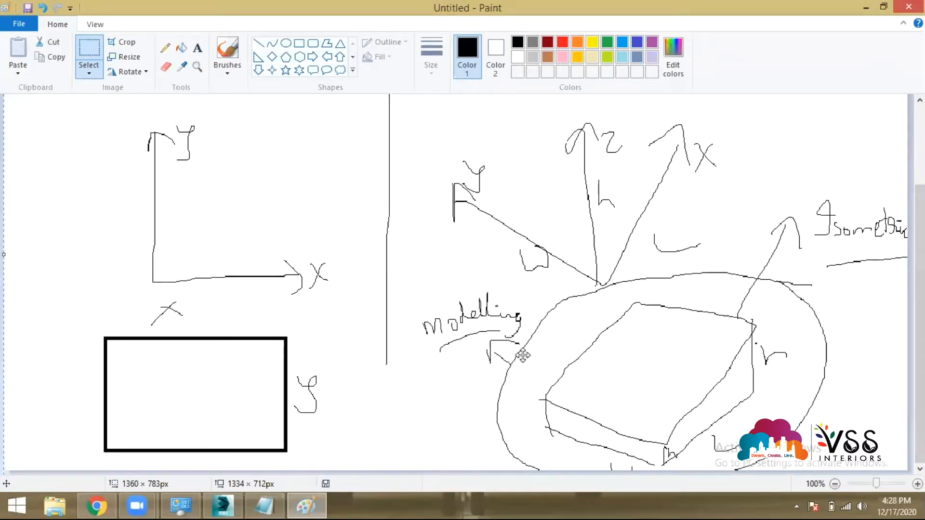
scroll(920, 289, "up", 3)
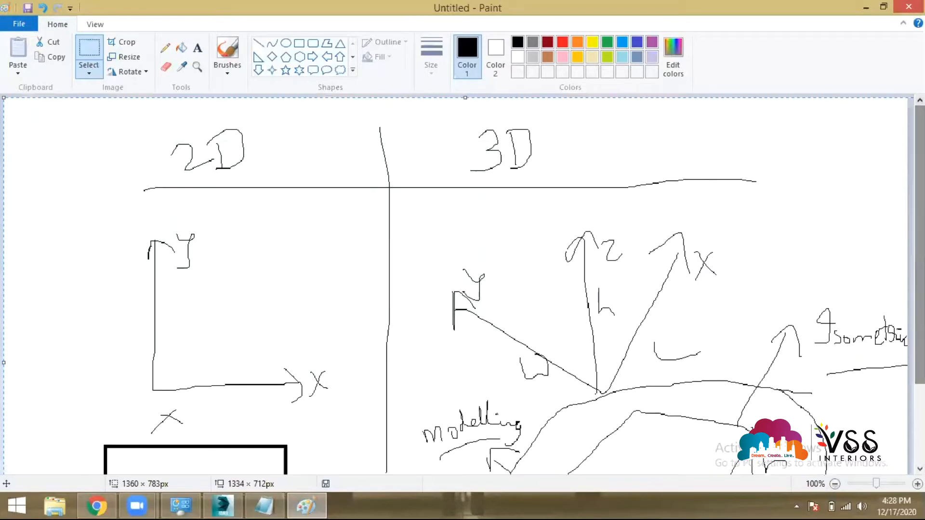
left_click(94, 116)
scroll(755, 265, "down", 3)
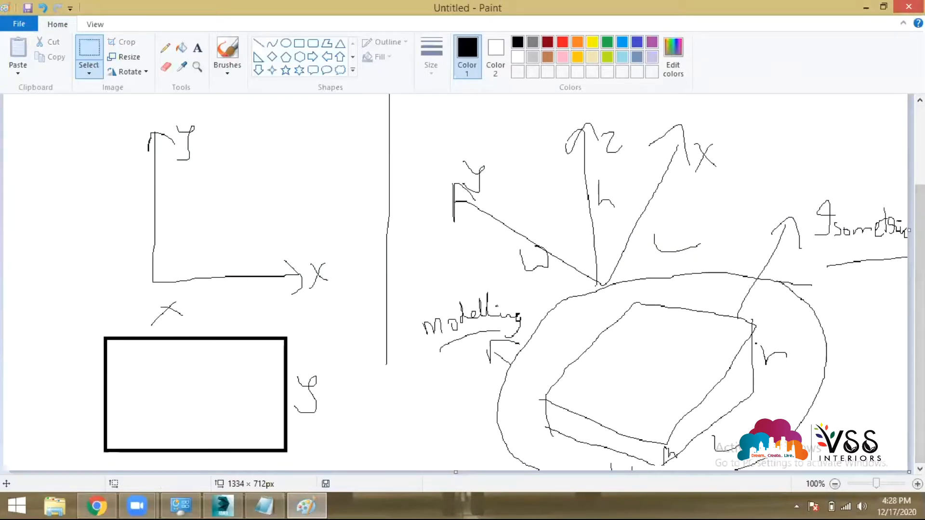
- Shrink the canvas to about 843 × 560 px and start a new picture without saving the old drawing
left_click_drag(909, 472, 577, 372)
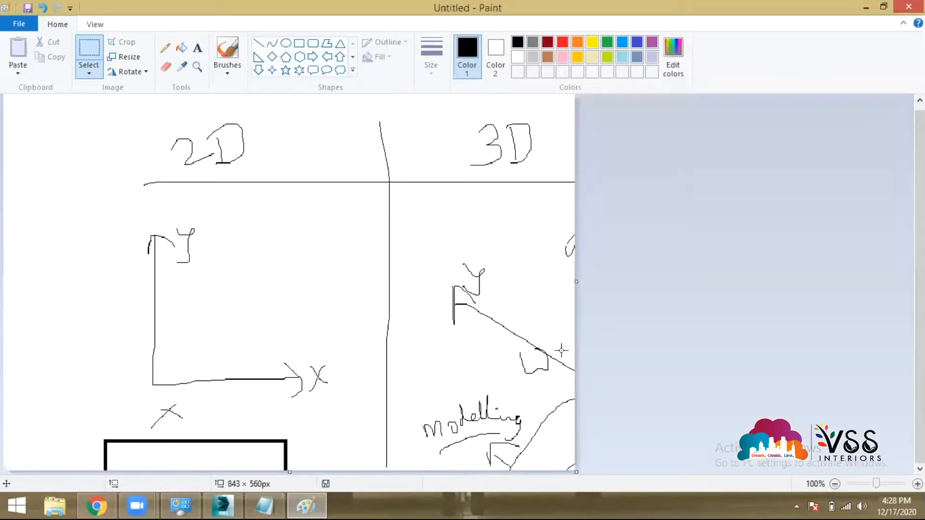
left_click(25, 28)
left_click(30, 47)
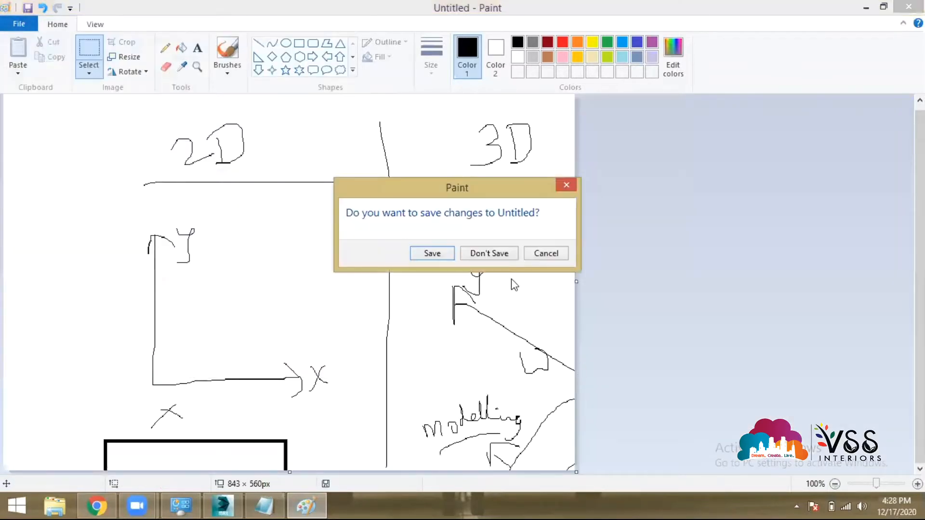
left_click(496, 254)
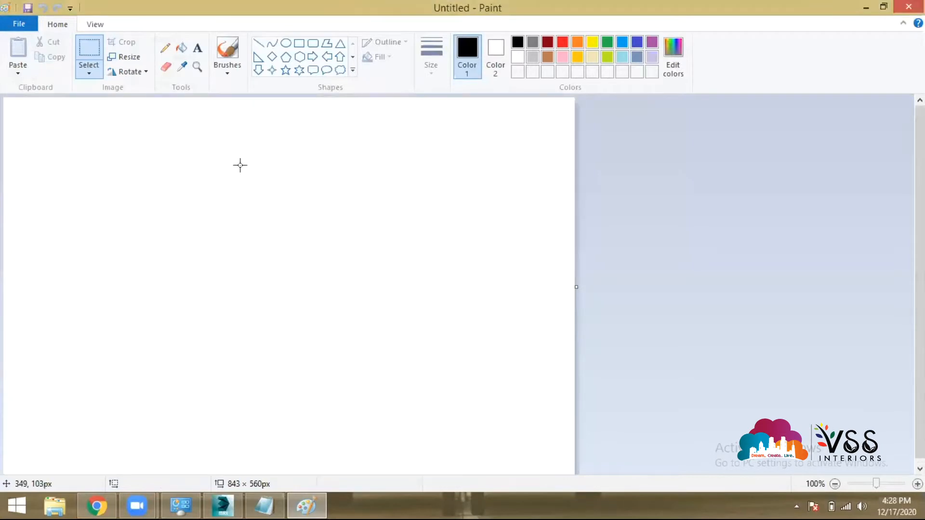
- Draw a rectangle of about 591 × 428 px with a second one of about 418 × 251 px inside it
left_click(298, 43)
left_click_drag(101, 142, 502, 433)
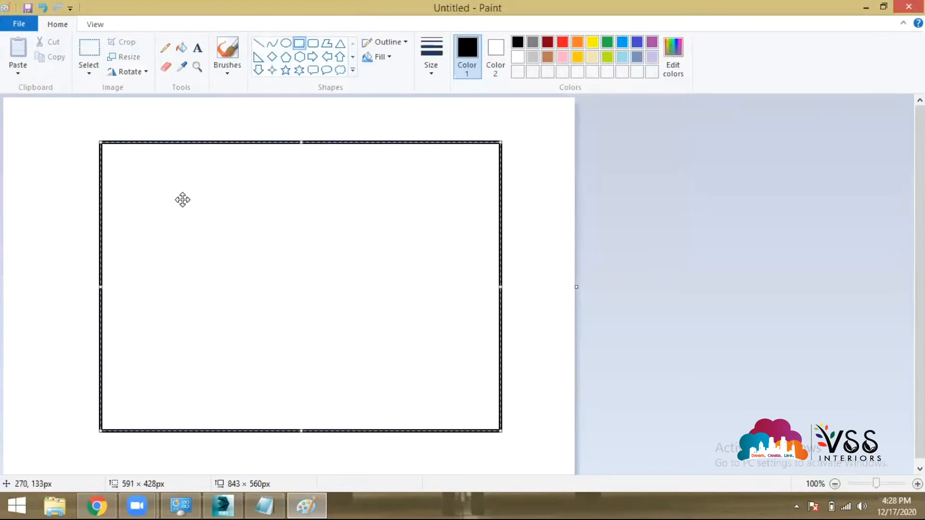
left_click(202, 112)
left_click_drag(156, 205, 440, 374)
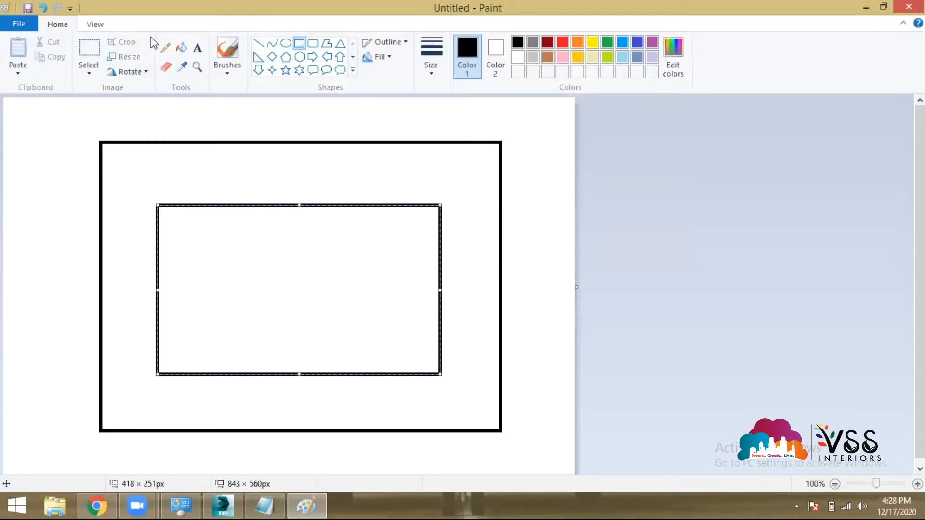
- Connect the four corners of the inner rectangle to the outer rectangle's corners with pencil lines
left_click(165, 47)
left_click_drag(157, 203, 102, 147)
left_click_drag(440, 203, 500, 144)
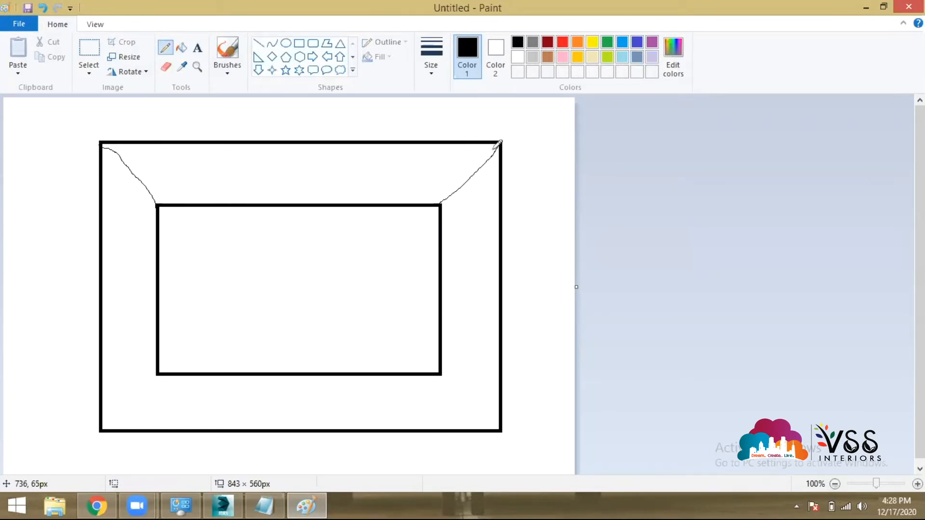
left_click_drag(161, 370, 121, 418)
left_click_drag(442, 373, 499, 423)
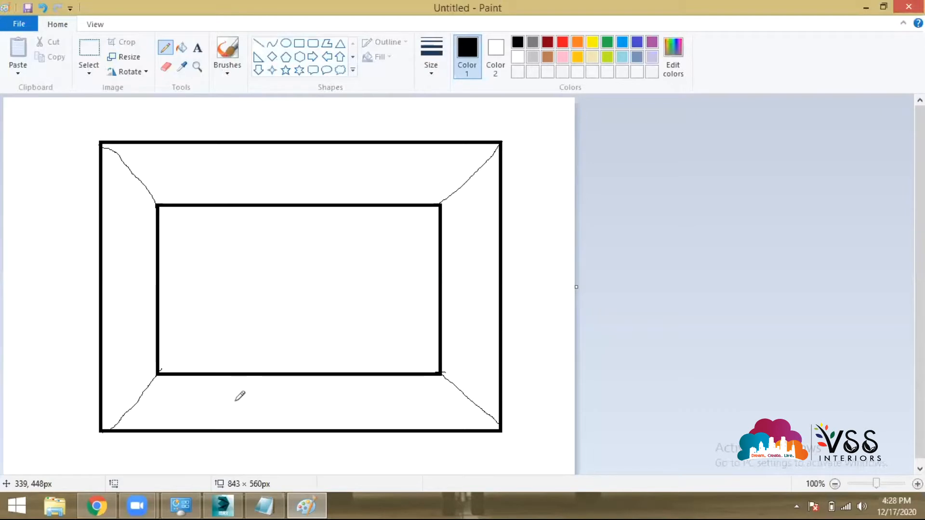
- Sketch a box-shaped piece of furniture with an arched back across the inner rectangle's lower edge
left_click_drag(234, 406, 234, 367)
left_click_drag(356, 404, 356, 350)
left_click_drag(234, 362, 352, 352)
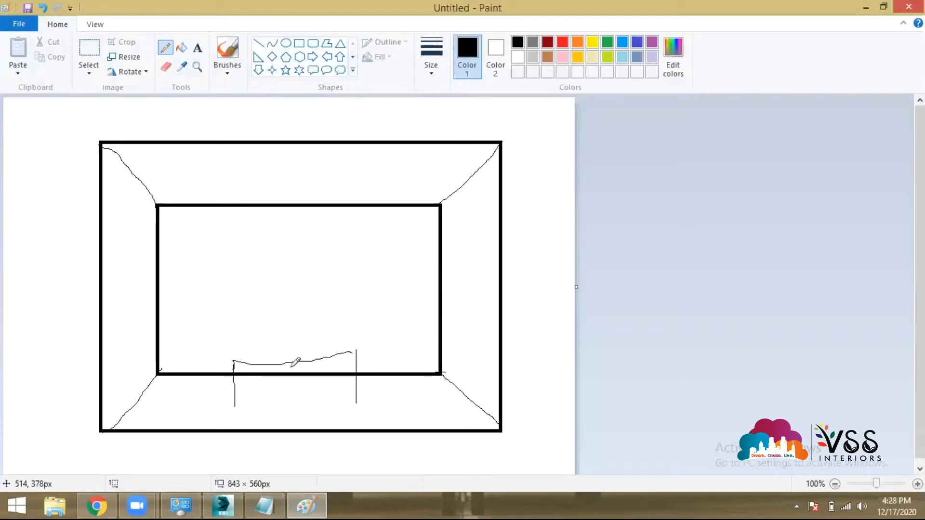
mouse_move(230, 364)
left_mouse_down()
mouse_move(315, 321)
mouse_move(352, 352)
left_mouse_up()
mouse_move(236, 407)
left_mouse_down()
mouse_move(360, 410)
mouse_move(354, 386)
left_mouse_up()
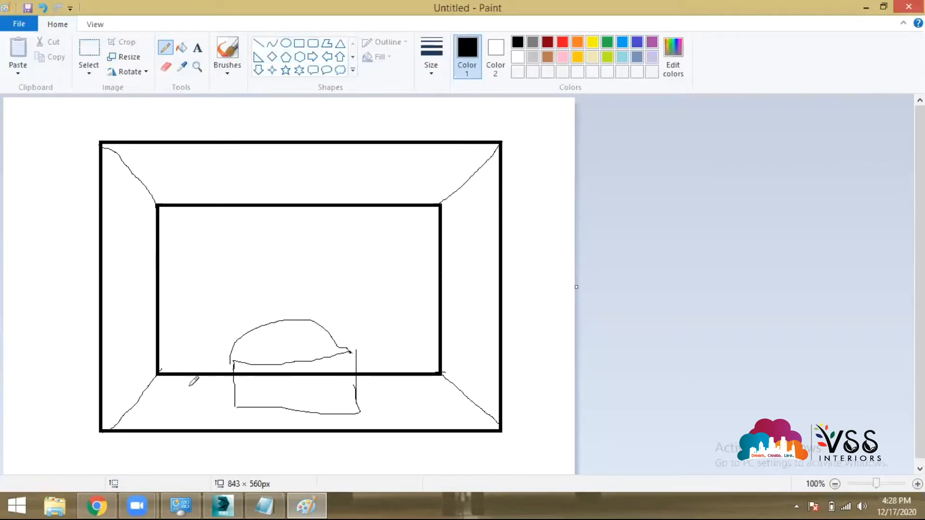
- Draw a grid of slanted and horizontal floor tile lines around the furniture, between the two rectangles' lower edges
mouse_move(191, 372)
left_mouse_down()
mouse_move(151, 439)
mouse_move(195, 431)
mouse_move(191, 441)
left_mouse_up()
mouse_move(239, 409)
left_mouse_down()
mouse_move(233, 429)
mouse_move(346, 428)
left_mouse_up()
mouse_move(367, 381)
left_mouse_down()
mouse_move(388, 441)
mouse_move(428, 444)
left_mouse_up()
left_click_drag(420, 378, 465, 450)
left_click_drag(447, 384, 364, 394)
left_click(464, 404)
left_click_drag(463, 404, 359, 413)
mouse_move(224, 402)
left_mouse_down()
mouse_move(234, 401)
mouse_move(102, 387)
mouse_move(234, 401)
left_mouse_up()
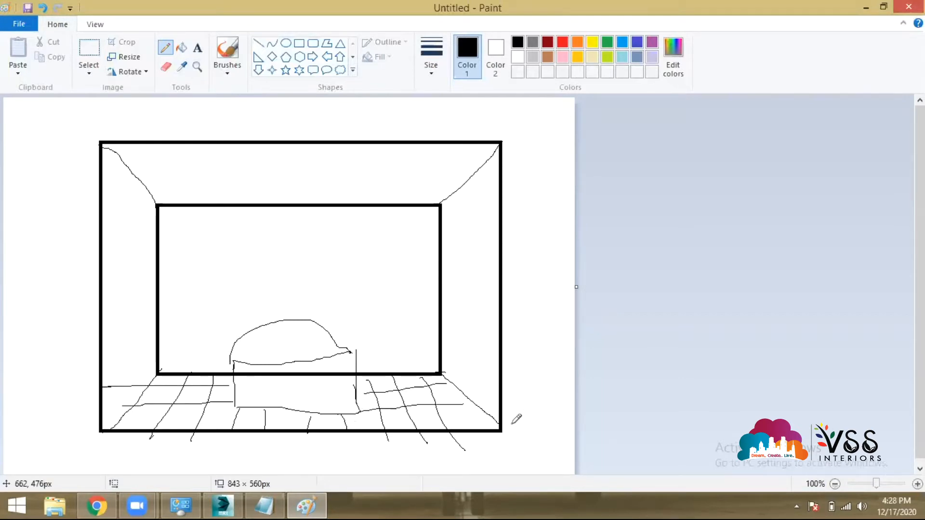
left_click_drag(485, 414, 104, 416)
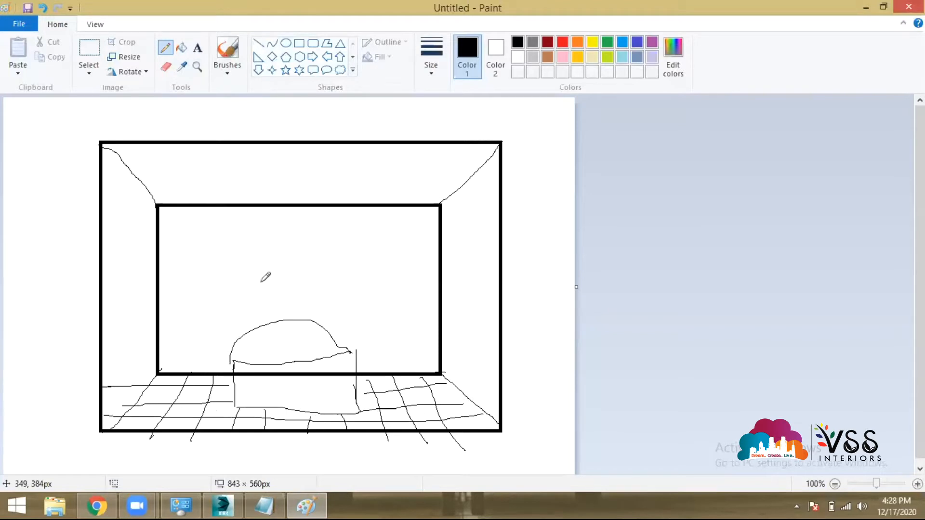
- Sketch a false-ceiling panel with slanted sides and side extension lines between the two rectangles' upper edges
left_click_drag(101, 143, 188, 209)
mouse_move(172, 170)
left_mouse_down()
mouse_move(390, 156)
mouse_move(420, 167)
mouse_move(392, 222)
mouse_move(231, 215)
mouse_move(178, 173)
mouse_move(127, 153)
left_mouse_up()
left_click_drag(404, 168, 489, 137)
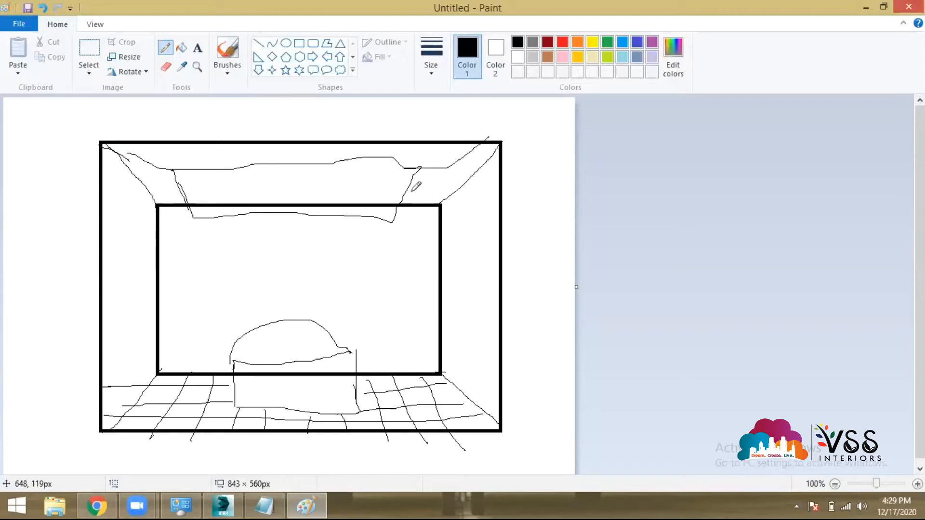
left_click_drag(403, 221, 440, 215)
- Sketch a tall door on the room's left wall and a slanted picture frame on the right wall
mouse_move(135, 405)
left_mouse_down()
mouse_move(129, 278)
mouse_move(107, 274)
mouse_move(121, 407)
left_mouse_up()
left_click_drag(458, 259, 453, 299)
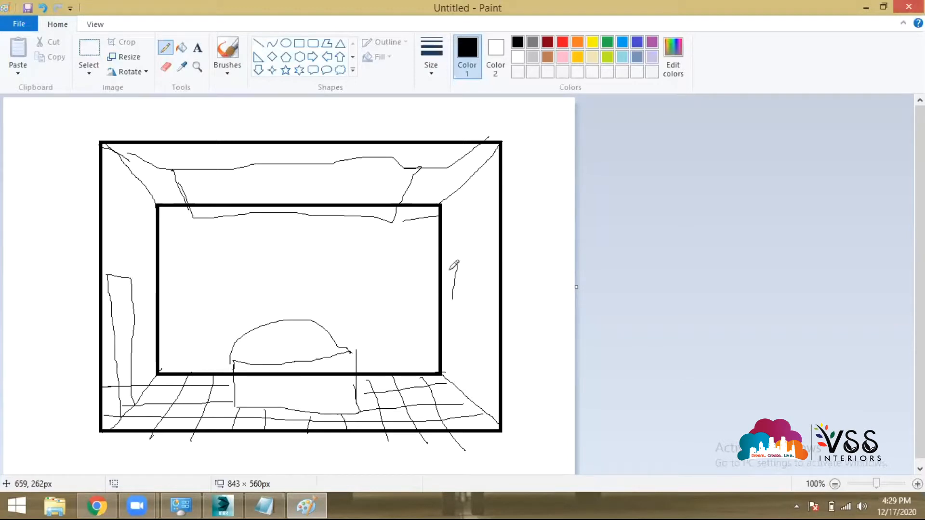
mouse_move(458, 261)
left_mouse_down()
mouse_move(483, 284)
mouse_move(448, 316)
mouse_move(450, 272)
mouse_move(448, 314)
left_mouse_up()
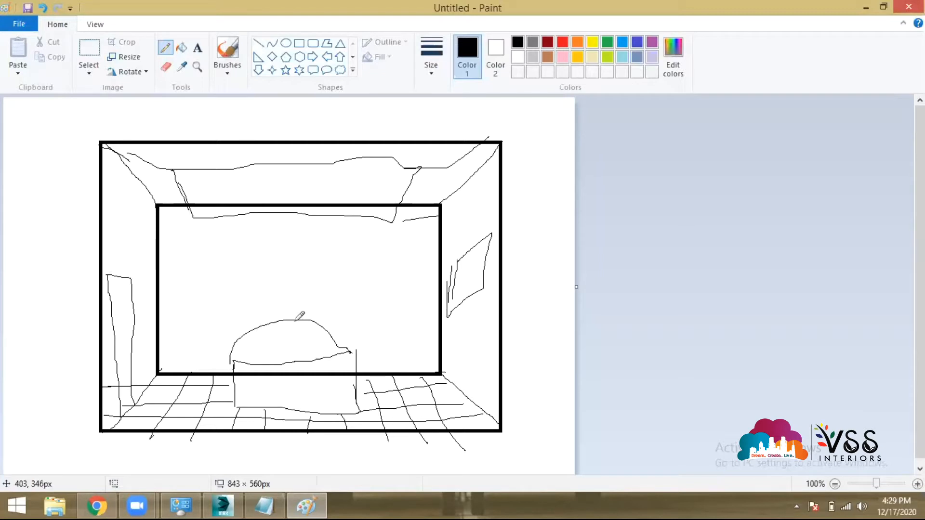
- Label the room's surfaces: circled F on the back wall, T on the ceiling, B on the floor, L and R on the side walls
mouse_move(279, 261)
left_mouse_down()
mouse_move(298, 283)
mouse_move(273, 263)
mouse_move(289, 290)
mouse_move(304, 266)
mouse_move(314, 268)
left_mouse_up()
mouse_move(303, 174)
left_mouse_down()
mouse_move(325, 171)
mouse_move(319, 189)
left_mouse_up()
mouse_move(367, 392)
left_mouse_down()
mouse_move(384, 390)
mouse_move(369, 412)
left_mouse_up()
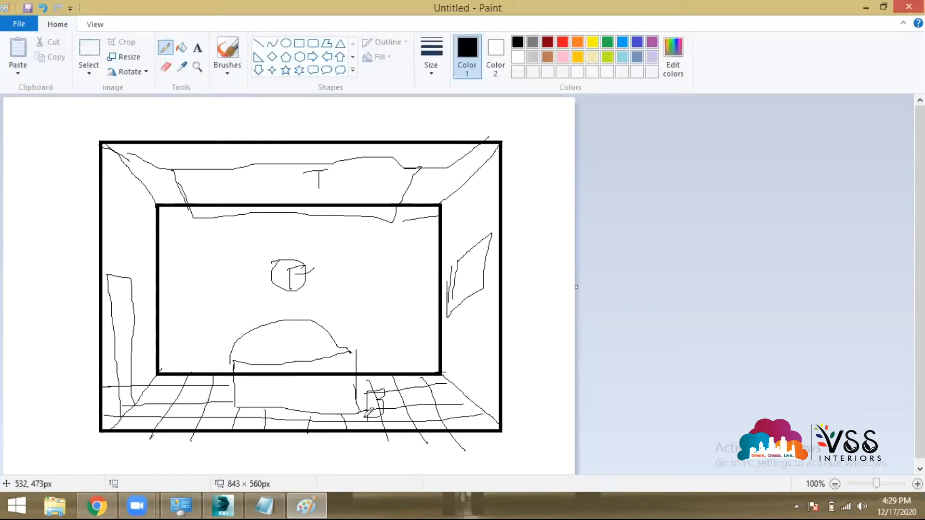
left_click_drag(123, 242, 144, 260)
mouse_move(456, 243)
left_mouse_down()
mouse_move(464, 226)
mouse_move(471, 237)
left_mouse_up()
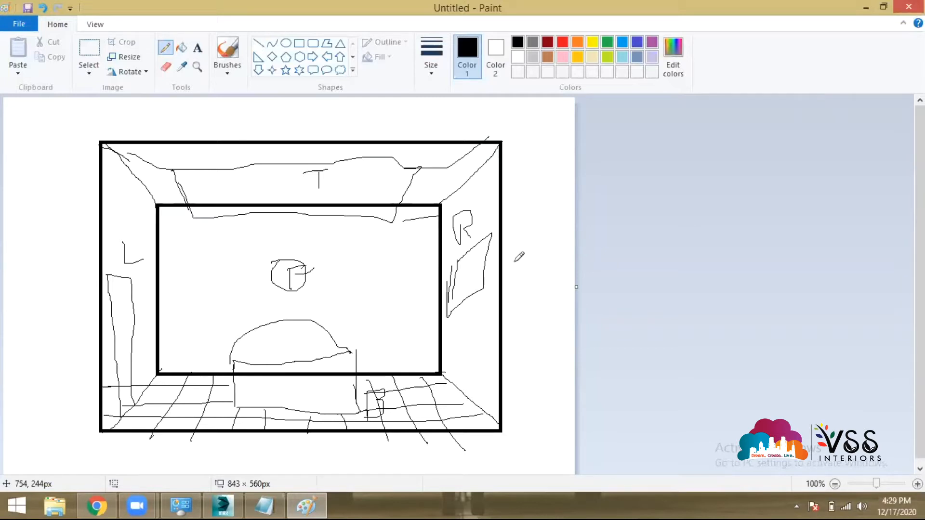
- Clear the whole canvas and sketch the slanted four-sided top face of a box with the pencil
key("ctrl+a")
key("Delete")
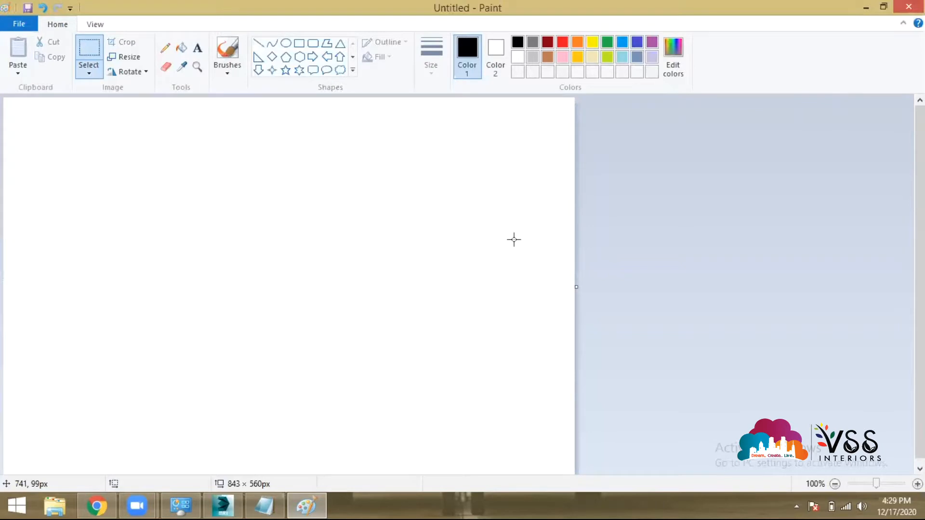
left_click(166, 47)
left_click_drag(73, 246, 232, 296)
mouse_move(299, 226)
left_mouse_down()
mouse_move(237, 136)
mouse_move(84, 249)
left_mouse_up()
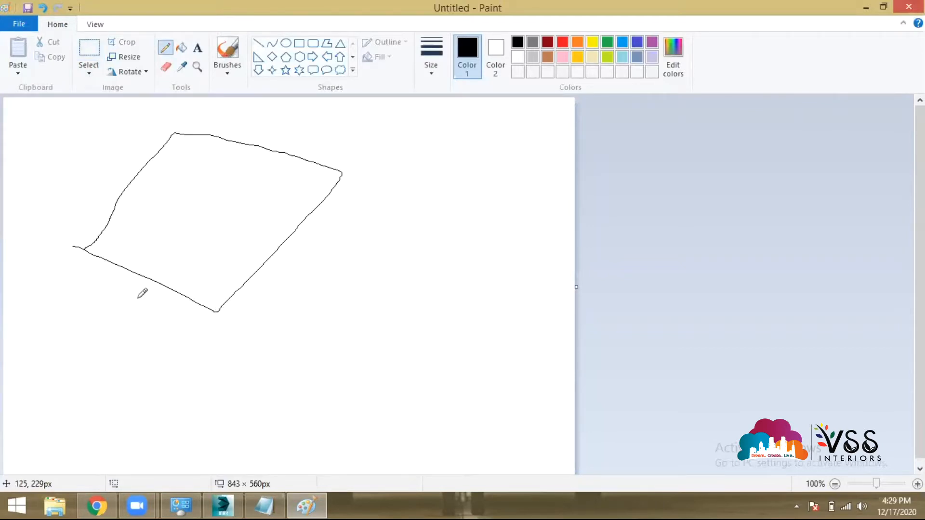
- Complete the box with its left and front faces, and draw a circle crossed by a diagonal line on the left face
left_click_drag(76, 326, 266, 409)
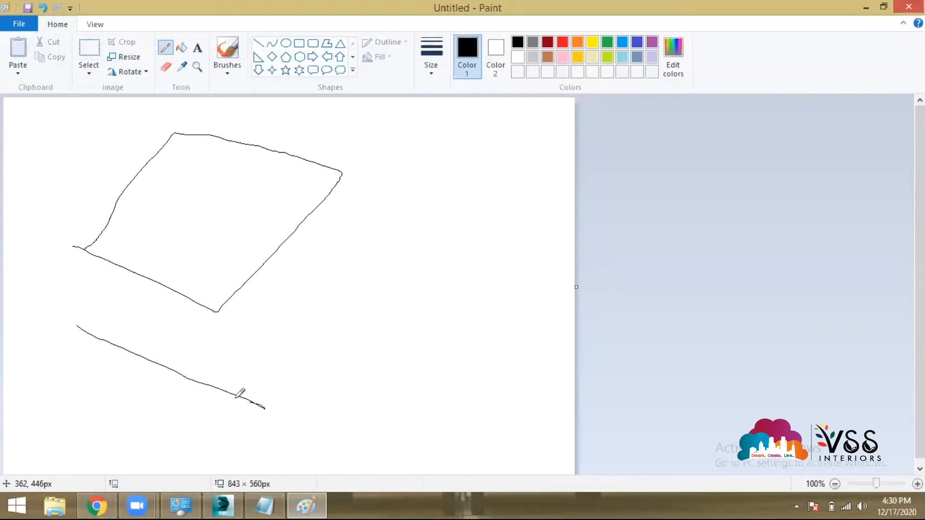
left_click_drag(347, 168, 231, 396)
left_click_drag(217, 313, 231, 395)
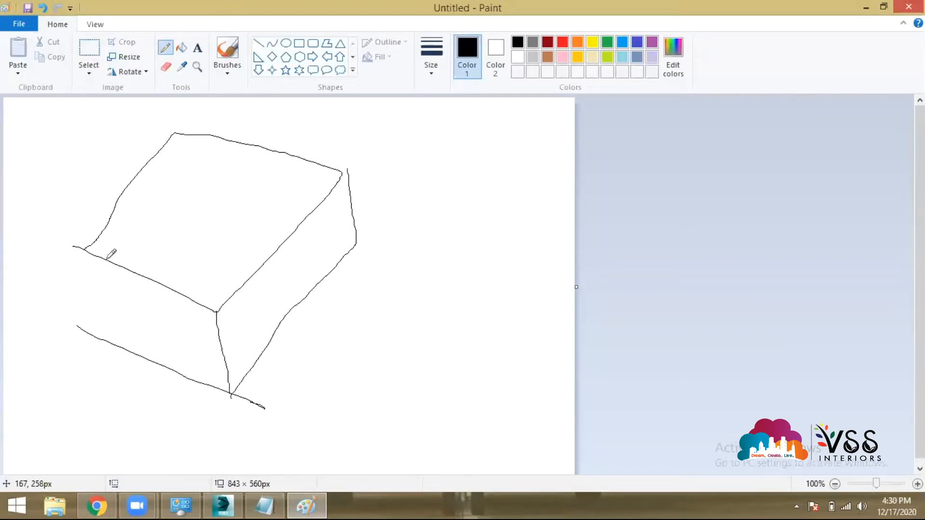
left_click_drag(85, 250, 89, 333)
mouse_move(149, 303)
left_mouse_down()
mouse_move(136, 312)
mouse_move(163, 336)
mouse_move(169, 307)
mouse_move(145, 301)
left_mouse_up()
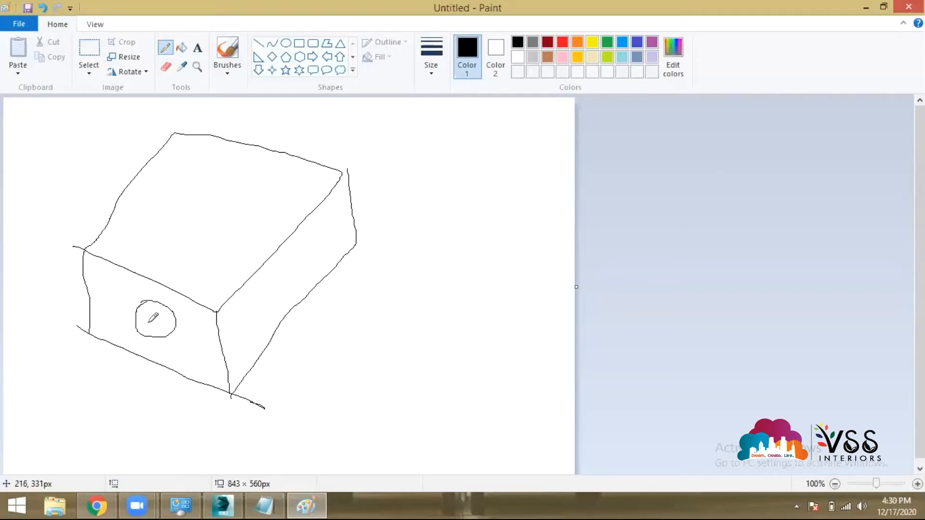
left_click_drag(138, 335, 161, 301)
- Label the box's faces T, F and L and its edges x, y and z
mouse_move(204, 229)
left_mouse_down()
mouse_move(236, 216)
mouse_move(222, 247)
left_mouse_up()
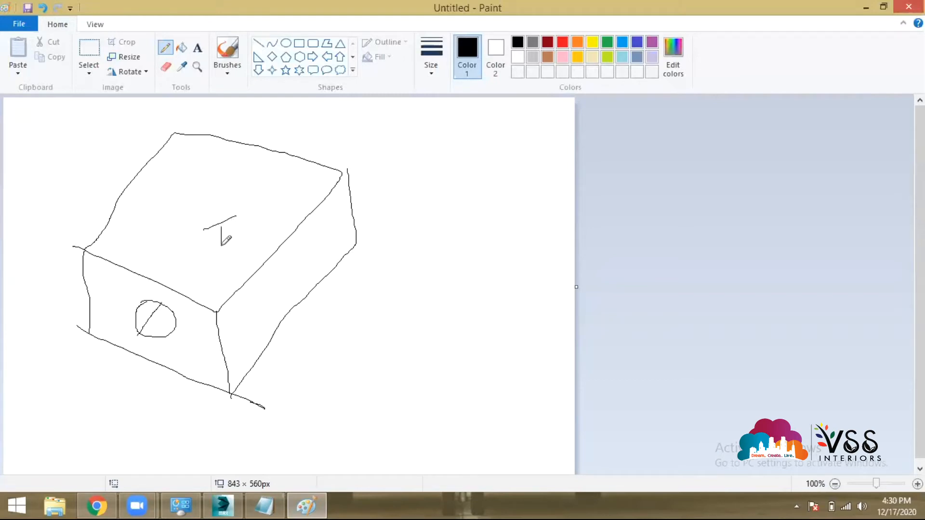
left_click_drag(268, 287, 276, 305)
mouse_move(276, 263)
left_mouse_down()
mouse_move(267, 284)
mouse_move(286, 277)
left_mouse_up()
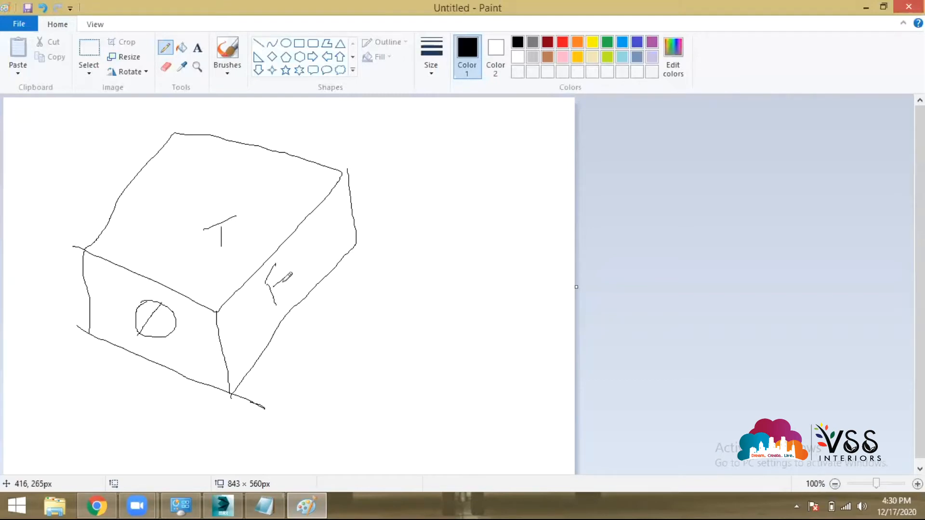
left_click_drag(193, 327, 204, 345)
mouse_move(293, 326)
left_mouse_down()
mouse_move(323, 332)
mouse_move(302, 344)
left_mouse_up()
mouse_move(117, 377)
left_mouse_down()
mouse_move(129, 404)
mouse_move(114, 407)
left_mouse_up()
mouse_move(350, 192)
left_mouse_down()
mouse_move(370, 205)
mouse_move(387, 196)
left_mouse_up()
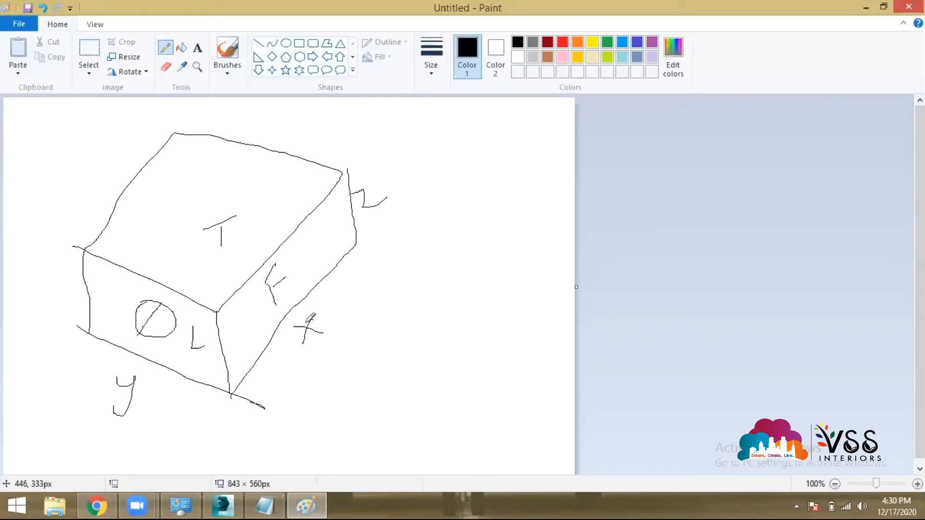
- Retrace the box's lower x and y edges and add h beside z, L beside x and w beside y
left_click_drag(233, 389, 358, 245)
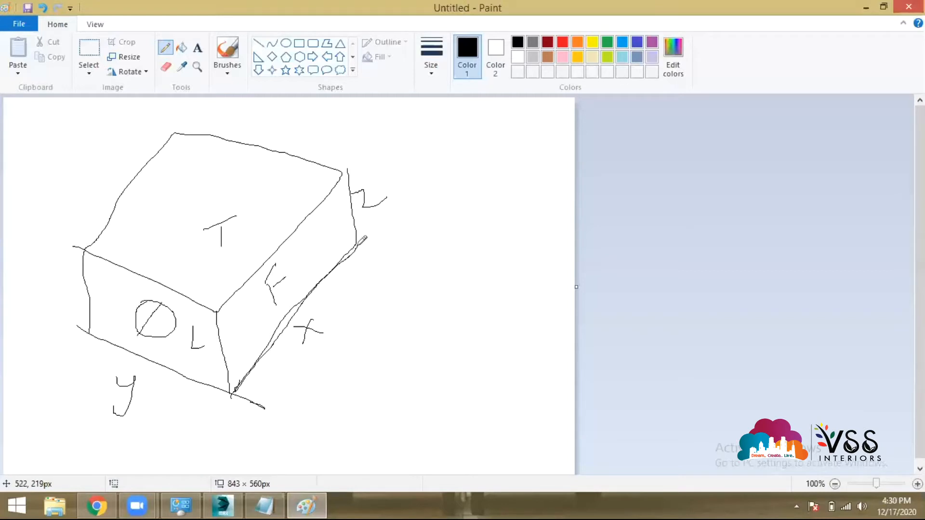
left_click_drag(92, 334, 224, 381)
left_click_drag(378, 174, 394, 193)
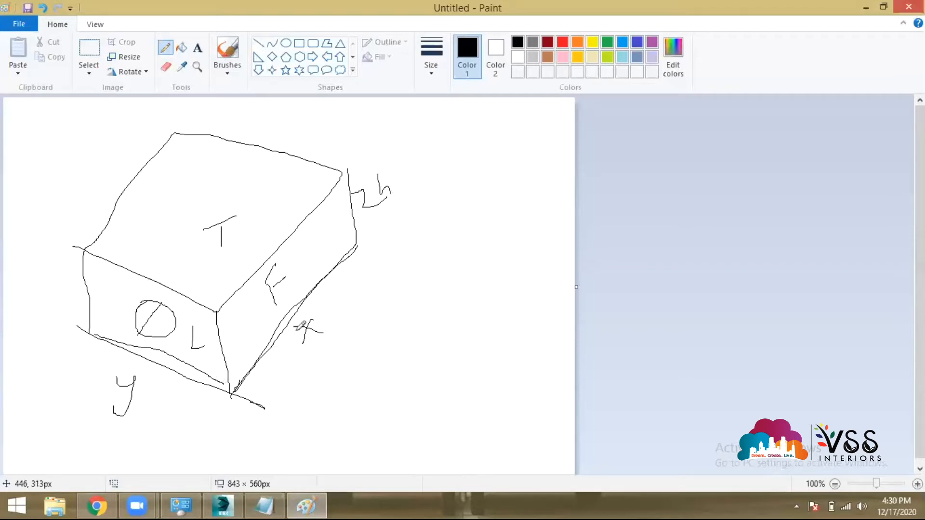
left_click_drag(327, 297, 376, 299)
mouse_move(168, 389)
left_mouse_down()
mouse_move(203, 404)
mouse_move(190, 388)
mouse_move(289, 335)
mouse_move(343, 251)
mouse_move(243, 369)
left_mouse_up()
mouse_move(270, 275)
left_mouse_down()
mouse_move(274, 311)
mouse_move(275, 279)
left_mouse_up()
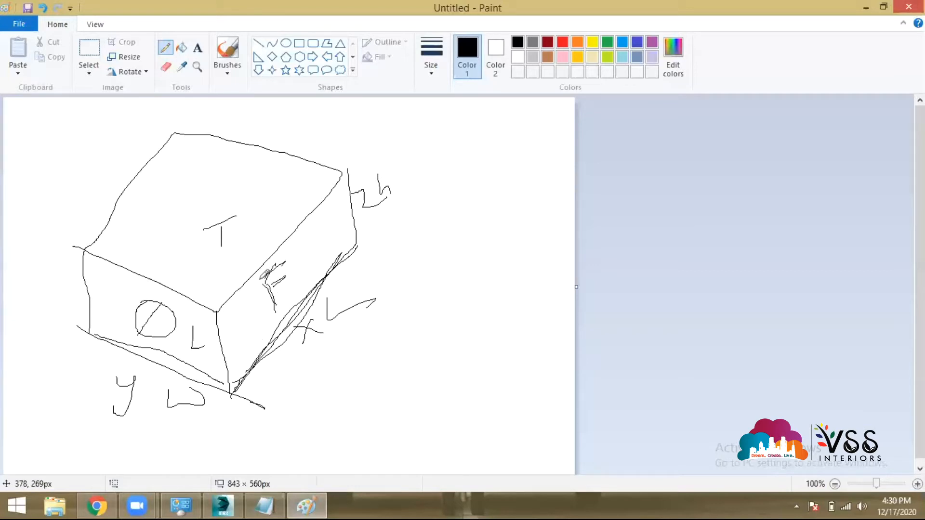
- Draw the front view as a rectangle beside the box, labelled F inside, x below and z at its side
mouse_move(425, 278)
left_mouse_down()
mouse_move(426, 336)
mouse_move(543, 277)
mouse_move(499, 337)
mouse_move(409, 341)
left_mouse_up()
mouse_move(471, 303)
left_mouse_down()
mouse_move(466, 331)
mouse_move(493, 295)
left_mouse_up()
left_click_drag(470, 314, 489, 309)
mouse_move(457, 352)
left_mouse_down()
mouse_move(480, 376)
mouse_move(446, 378)
left_mouse_up()
left_click_drag(396, 311, 415, 323)
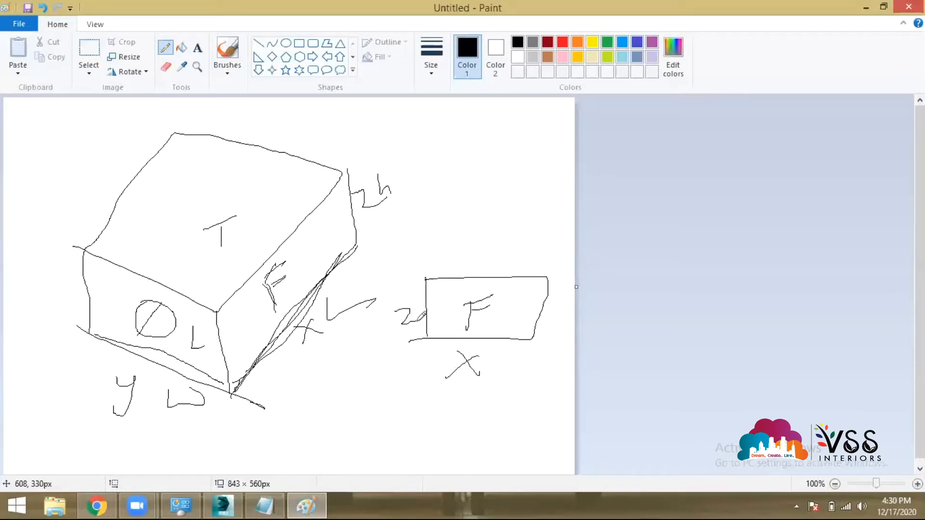
- Retrace the box's left face and draw its view below as a four-sided shape with a circle, labelled L, y and z
mouse_move(102, 258)
left_mouse_down()
mouse_move(87, 257)
mouse_move(85, 321)
mouse_move(162, 357)
mouse_move(203, 332)
mouse_move(130, 272)
mouse_move(78, 245)
left_mouse_up()
left_click(314, 385)
mouse_move(318, 429)
left_mouse_down()
mouse_move(312, 382)
mouse_move(409, 364)
mouse_move(401, 436)
mouse_move(319, 439)
mouse_move(318, 399)
mouse_move(343, 415)
mouse_move(374, 407)
mouse_move(350, 392)
mouse_move(388, 385)
left_mouse_up()
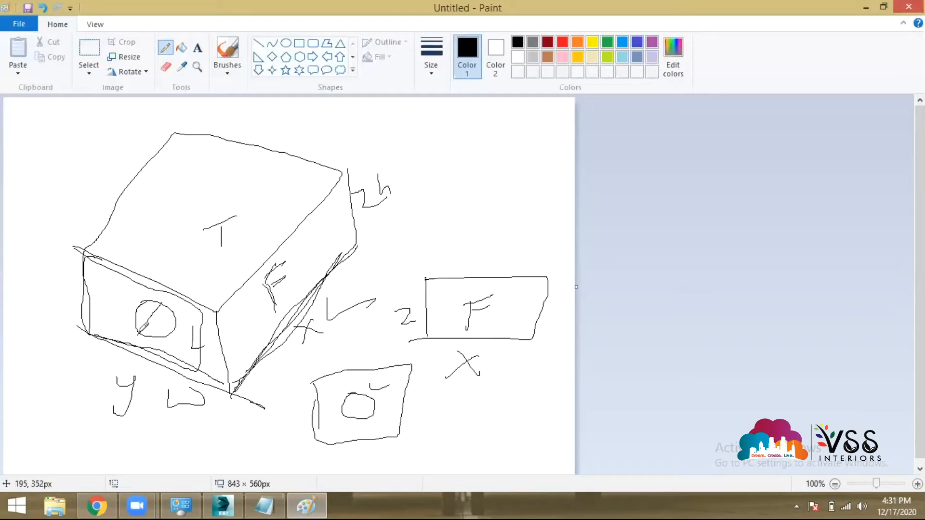
left_click_drag(347, 449, 353, 458)
mouse_move(359, 447)
left_mouse_down()
mouse_move(363, 467)
mouse_move(344, 465)
left_mouse_up()
left_click_drag(406, 395, 426, 415)
- Outline a smaller shape on the box's top face and draw the top view as nested rectangles labelled T above the front view
mouse_move(143, 235)
left_mouse_down()
mouse_move(186, 256)
mouse_move(277, 208)
mouse_move(185, 173)
mouse_move(159, 247)
left_mouse_up()
left_click_drag(436, 155, 436, 222)
mouse_move(428, 153)
left_mouse_down()
mouse_move(546, 179)
mouse_move(525, 222)
mouse_move(424, 232)
left_mouse_up()
left_click_drag(453, 181, 453, 209)
mouse_move(449, 177)
left_mouse_down()
mouse_move(523, 176)
mouse_move(493, 204)
mouse_move(451, 212)
mouse_move(490, 181)
left_mouse_up()
left_click_drag(480, 183, 483, 196)
- Label the top view's edges x and y, and mark and retrace the matching edges on the box's top face
mouse_move(481, 232)
left_mouse_down()
mouse_move(505, 245)
mouse_move(476, 254)
left_mouse_up()
mouse_move(410, 187)
left_mouse_down()
mouse_move(429, 191)
mouse_move(387, 221)
left_mouse_up()
mouse_move(268, 236)
left_mouse_down()
mouse_move(285, 235)
mouse_move(276, 244)
left_mouse_up()
mouse_move(136, 257)
left_mouse_down()
mouse_move(167, 260)
mouse_move(161, 286)
left_mouse_up()
mouse_move(85, 248)
left_mouse_down()
mouse_move(213, 307)
mouse_move(345, 163)
left_mouse_up()
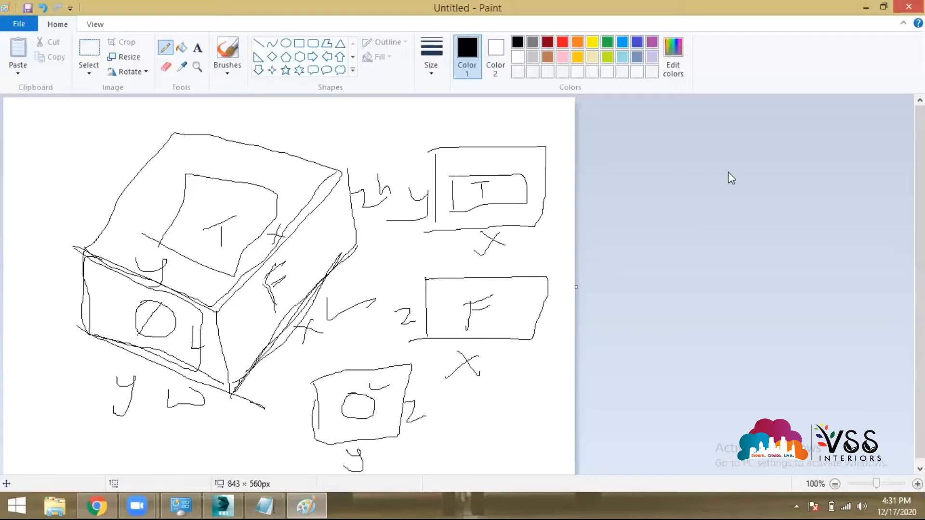
- Switch to the Notepad notes, add a colon after "prespective view" and start a new line below it
left_click(870, 7)
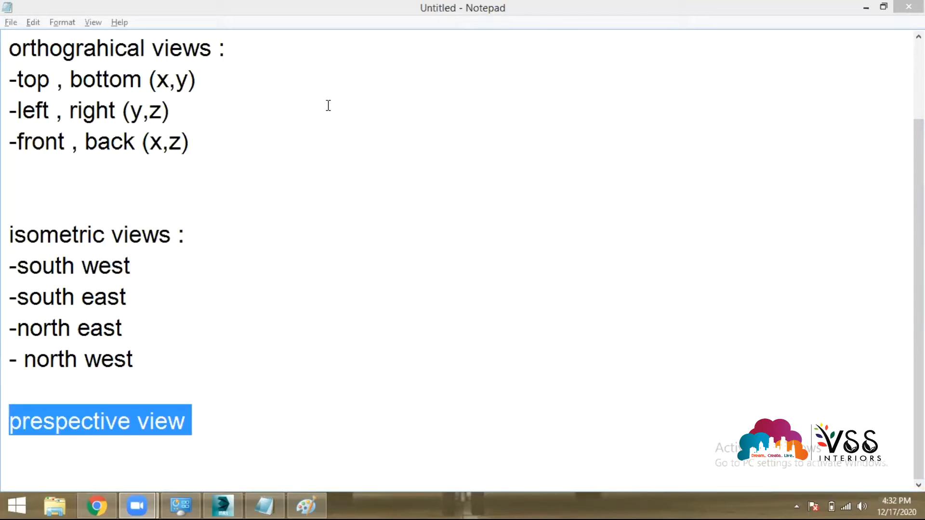
left_click(181, 425)
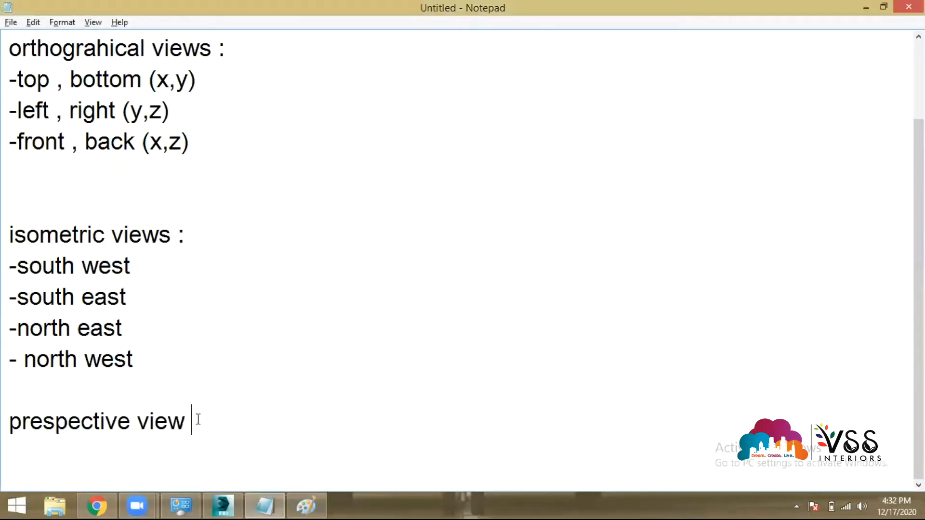
type(":")
key("Return")
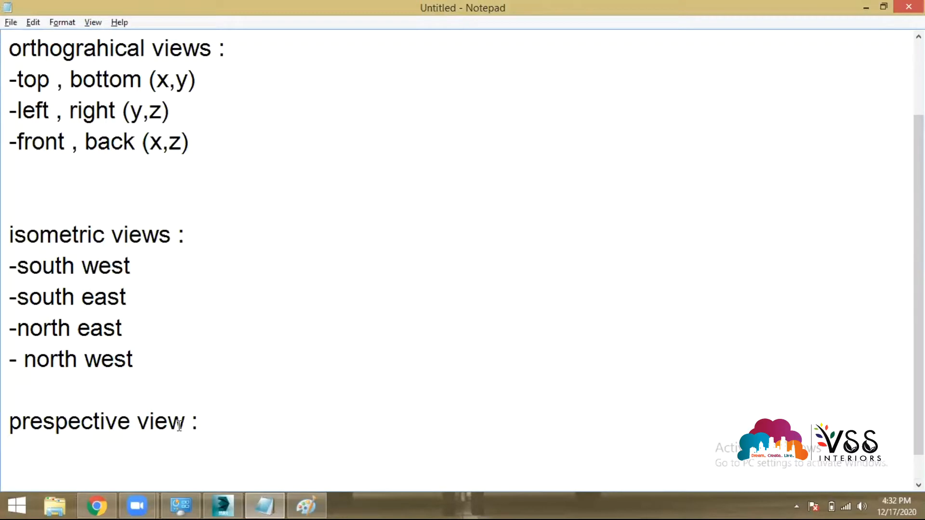
- Switch to 3ds Max and narrow the command panel area to a single column so the viewports become wider
left_click(866, 7)
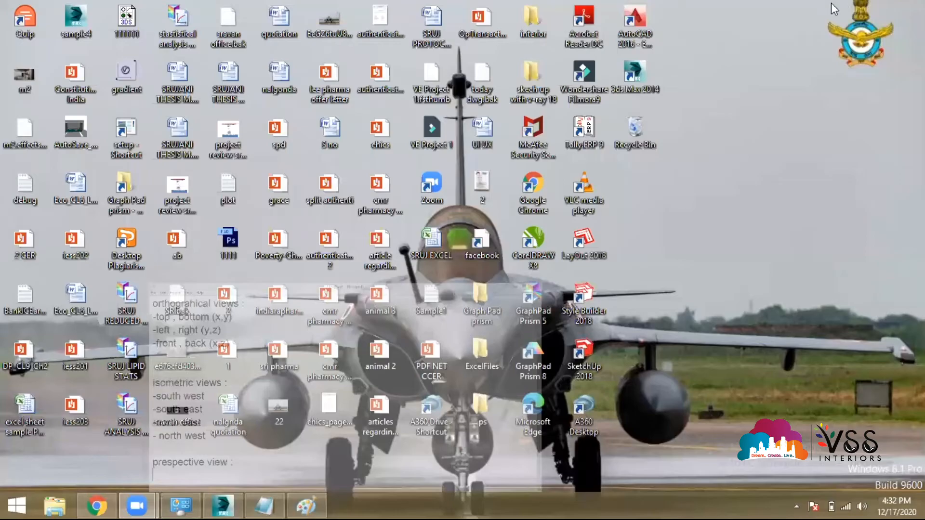
left_click(222, 505)
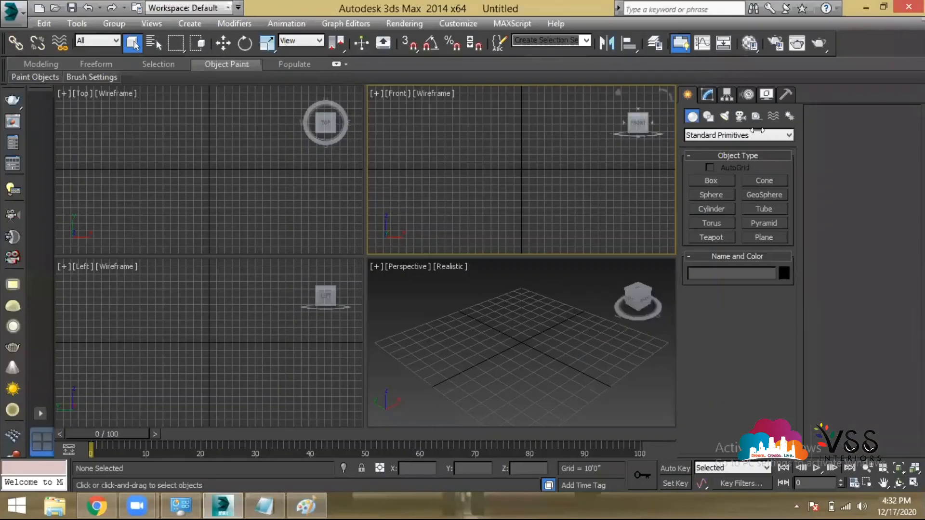
left_click_drag(679, 128, 813, 131)
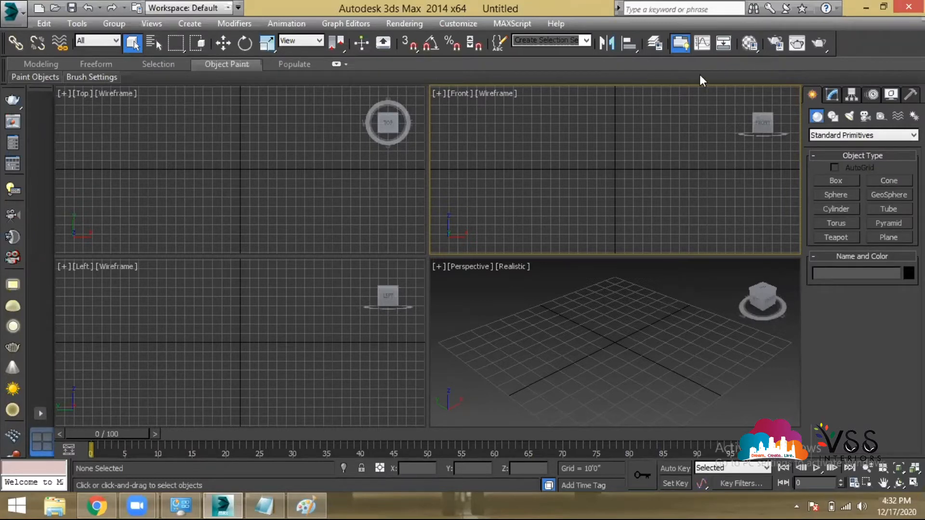
- Activate the Top, Front, Left and Perspective viewports in turn, and return to the Top viewport
left_click(348, 165)
left_click(483, 164)
left_click(343, 322)
left_click(537, 309)
left_click(524, 179)
left_click(349, 185)
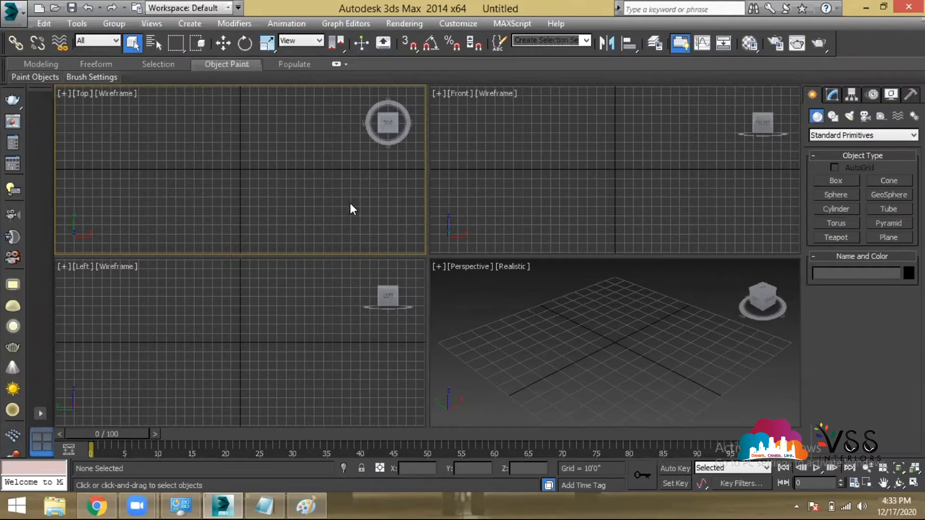
- Switch to the Notepad notes and highlight the words top and bottom in the orthographic views list
key("alt+Tab")
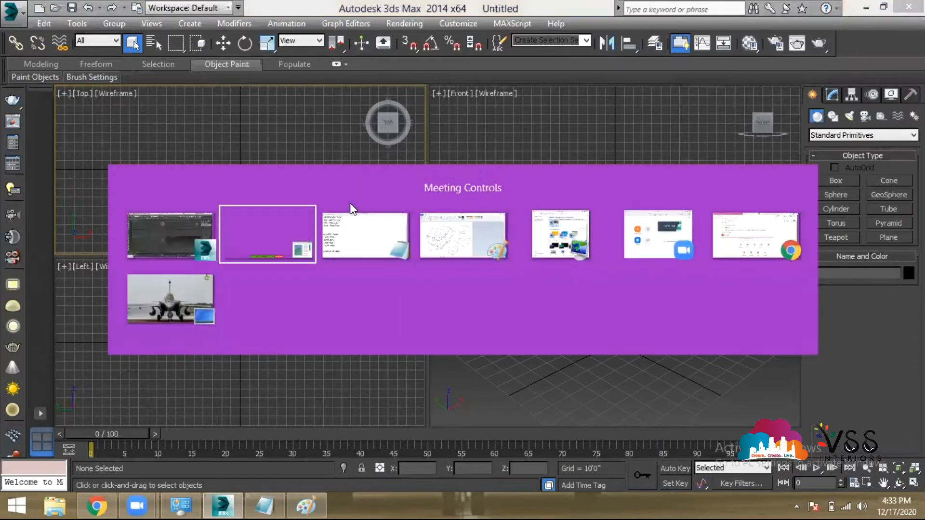
key("alt+Tab")
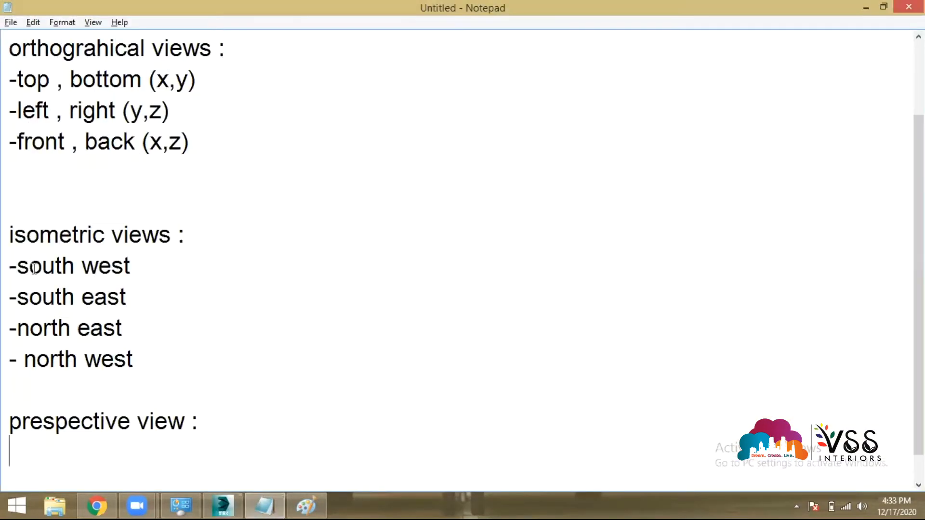
double_click(30, 78)
left_click_drag(70, 79, 110, 78)
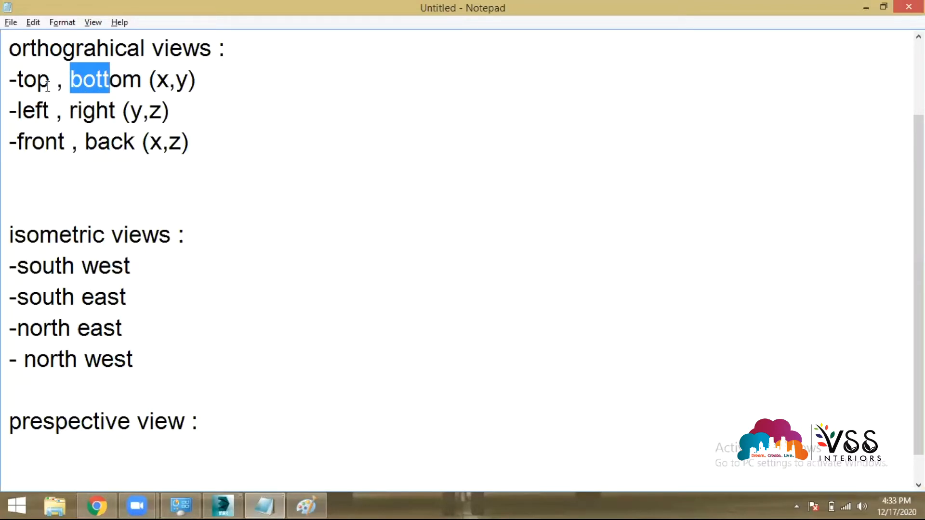
left_click_drag(57, 81, 21, 83)
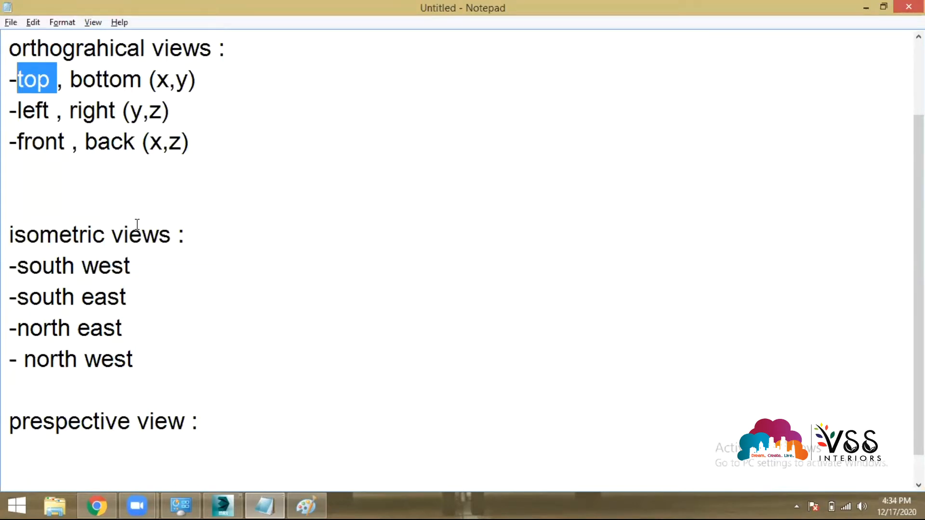
- Return to 3ds Max and compare the four viewports by activating Front, Perspective, Left and Top, then Front, Left and Perspective again
key("super")
left_click(866, 7)
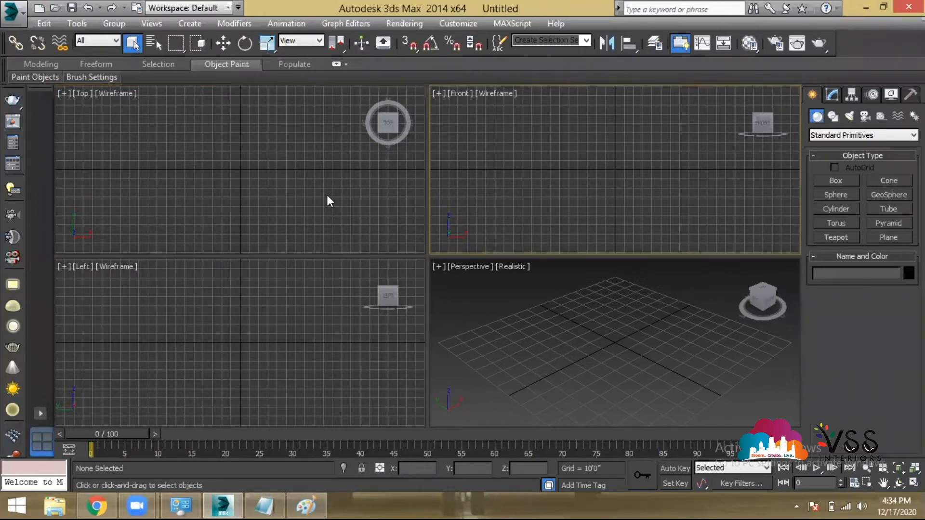
left_click(619, 156)
left_click(569, 320)
left_click(358, 318)
left_click(201, 139)
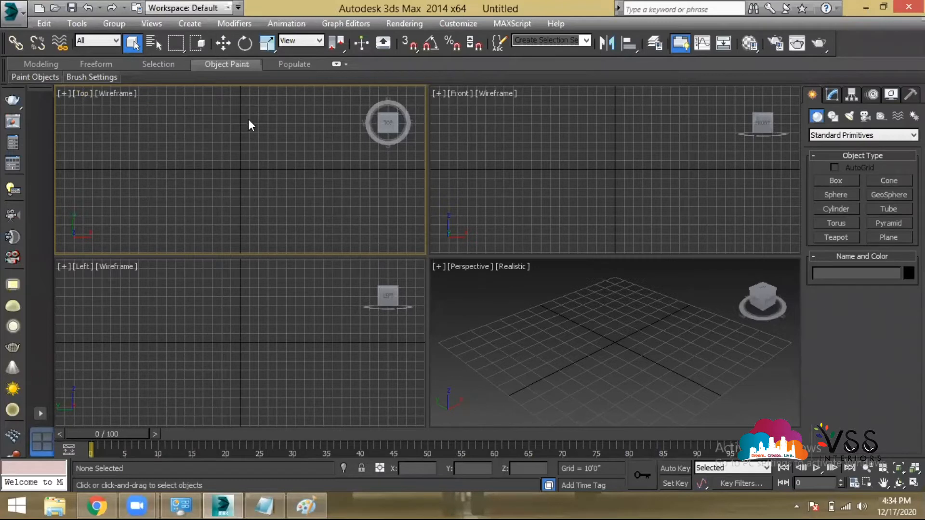
left_click(531, 133)
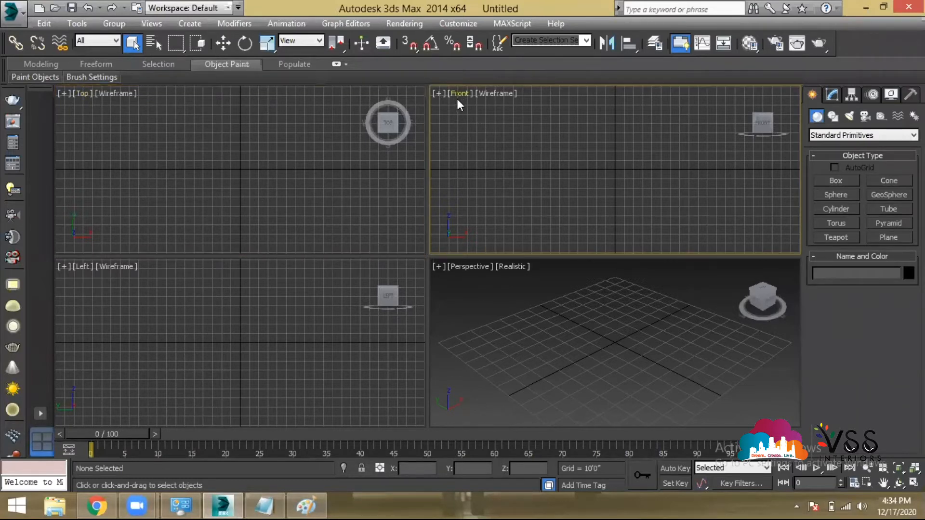
left_click(119, 307)
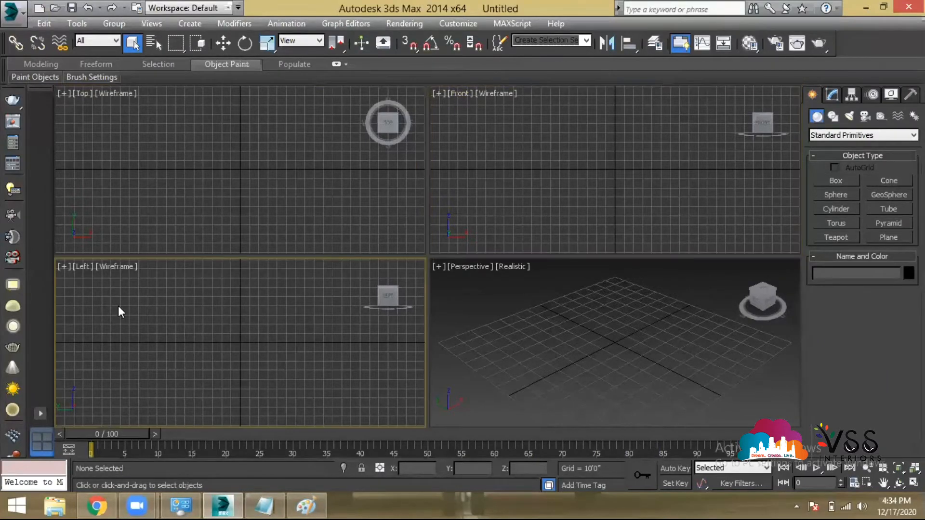
left_click(557, 317)
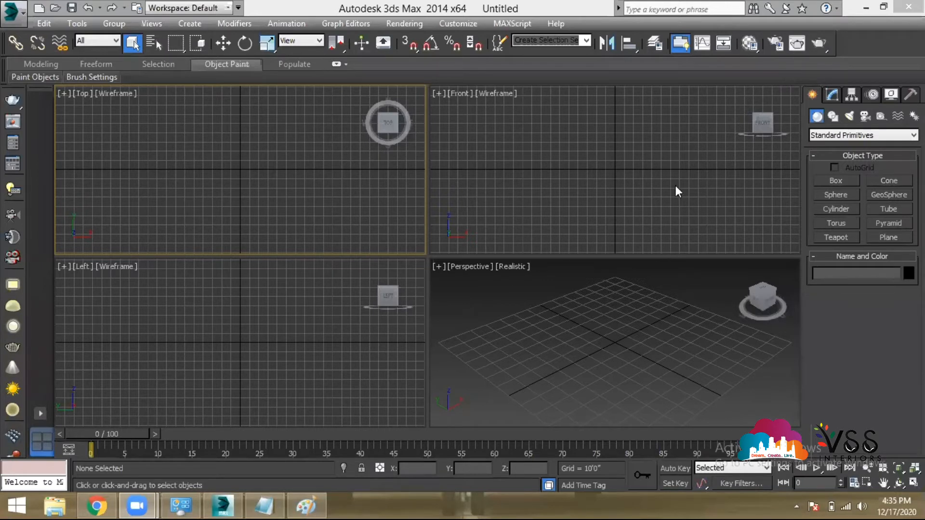
- Switch to the Notepad notes and add the heading "Field List :" a few lines below the prespective view heading
left_click(284, 141)
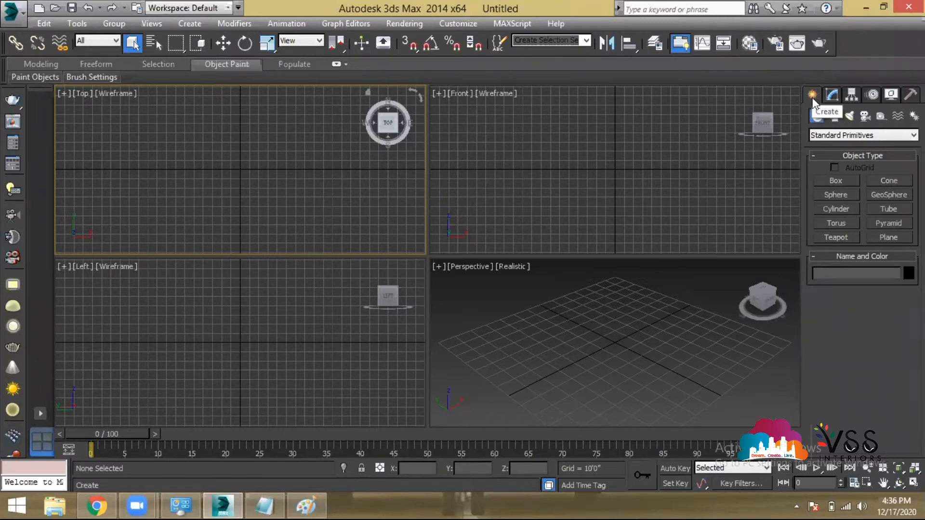
key("alt+Tab")
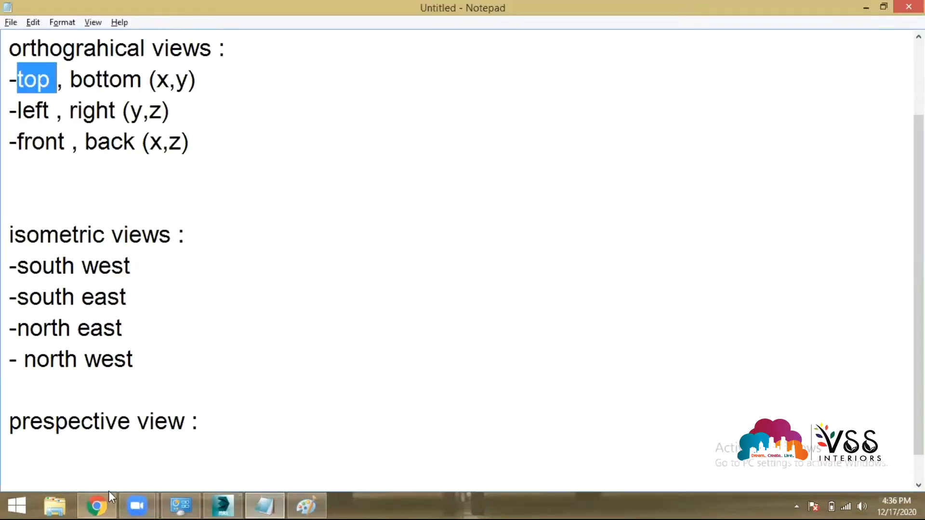
scroll(198, 388, "down", 1)
left_click(198, 388)
key("Return")
key("Return")
key("Return")
key("Return")
key("Return")
key("Return")
left_click(248, 365)
type("Fielfd")
key("BackSpace")
key("BackSpace")
type("d Li")
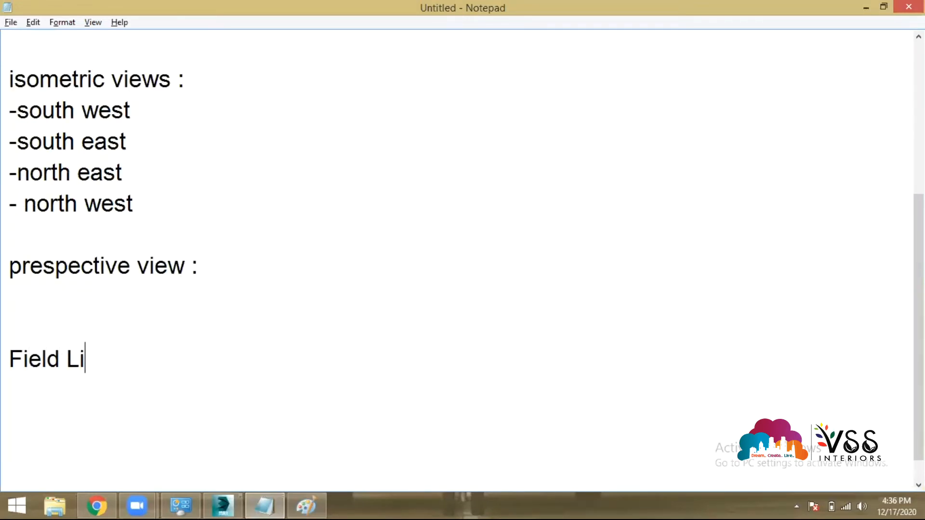
type("st :")
key("Return")
key("Return")
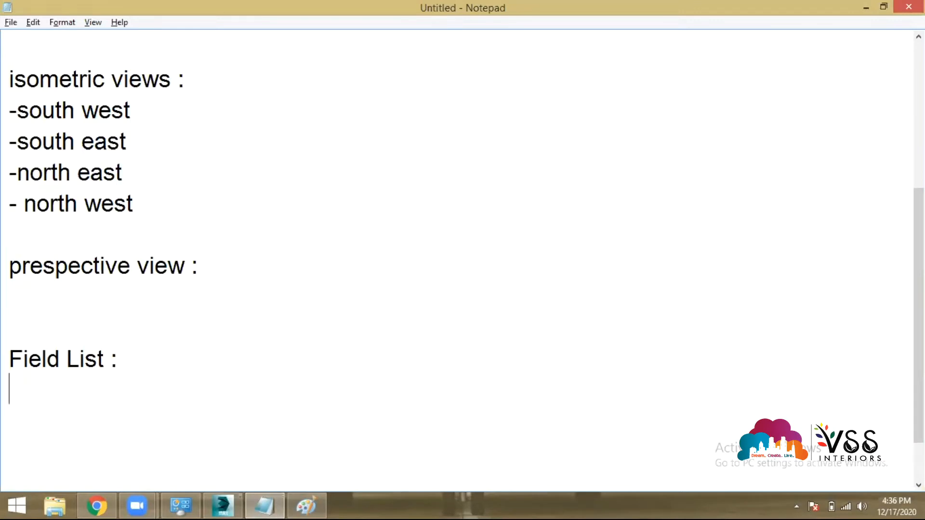
- List create and modify on separate lines under the Field List heading
key("BackSpace")
type("create")
key("Return")
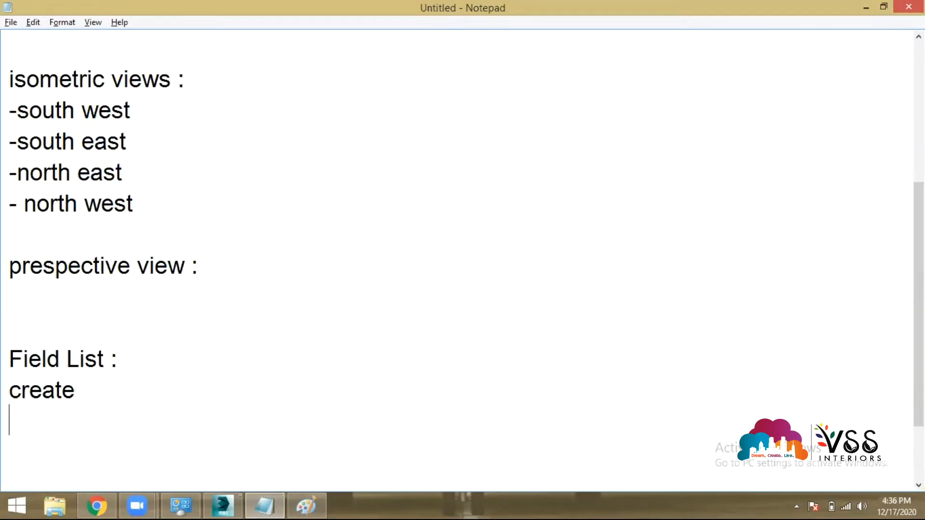
type("modift")
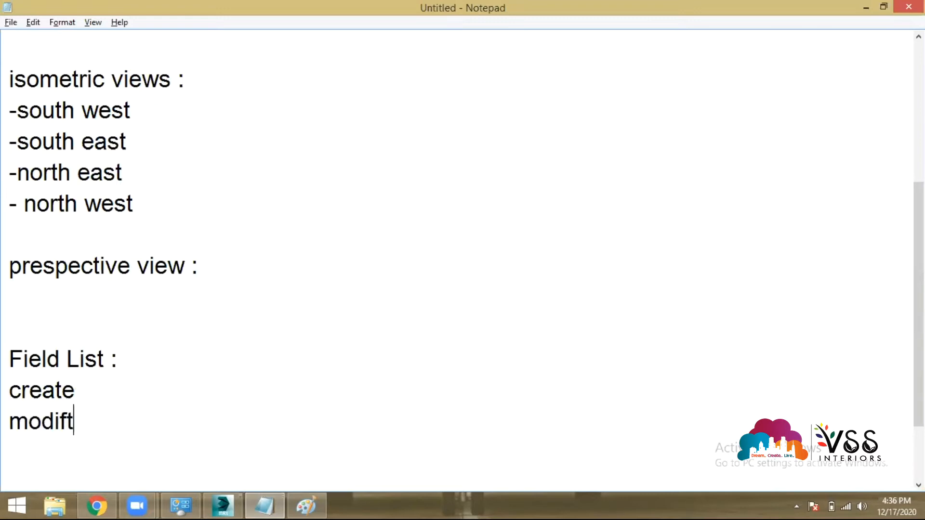
key("BackSpace")
type("y")
- Switch to 3ds Max and show the Modify and Create command options in turn, ending on the Hierarchy options
key("alt+Tab")
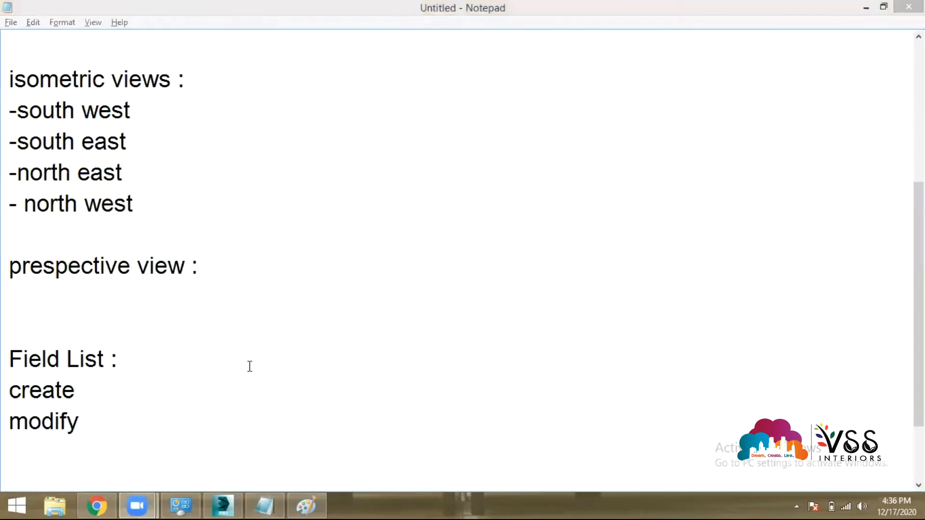
key("alt+Tab")
key("alt+Tab")
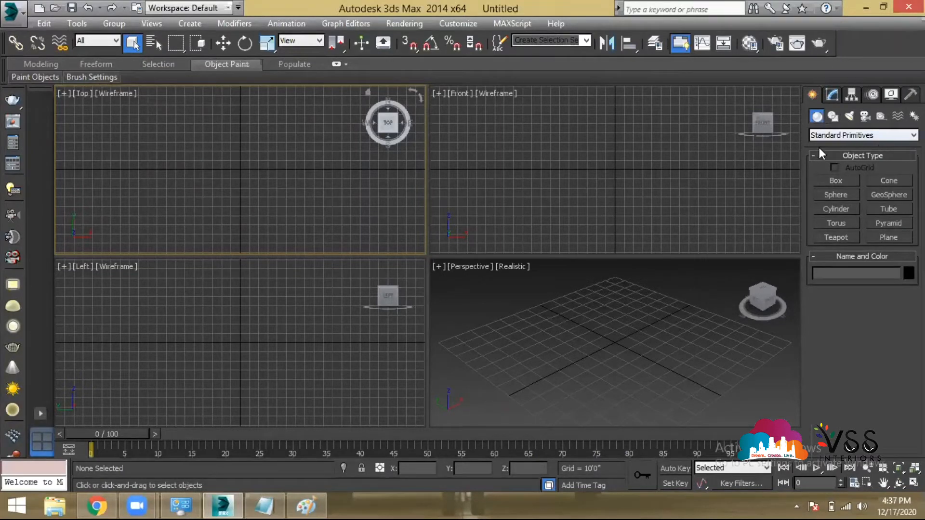
left_click(831, 96)
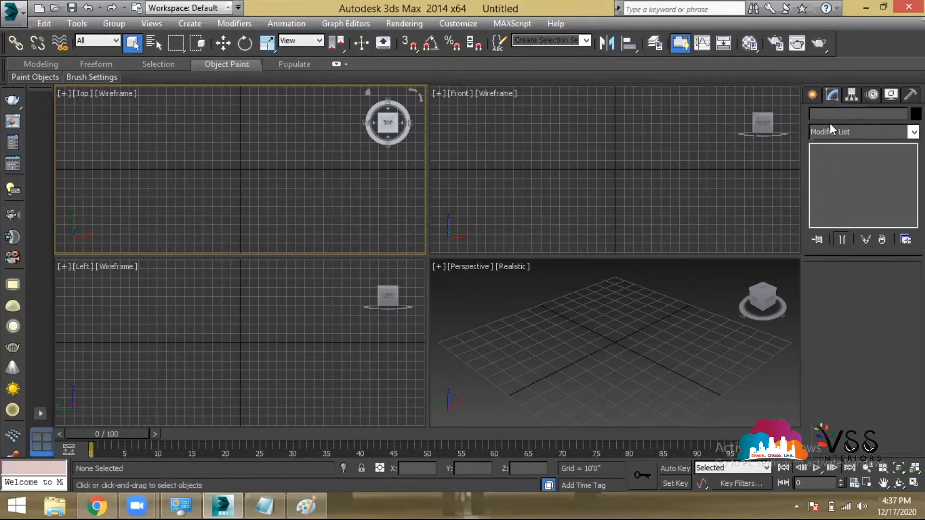
left_click(815, 94)
left_click(833, 95)
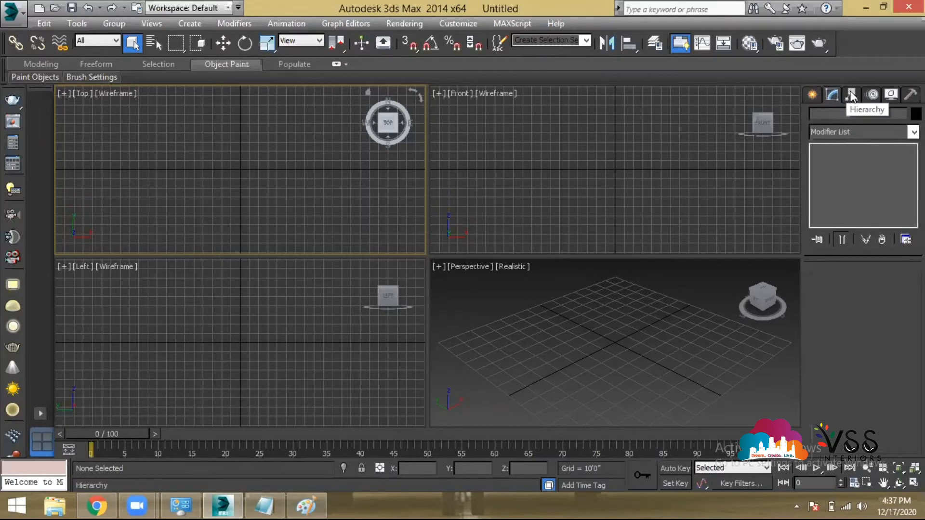
left_click(851, 95)
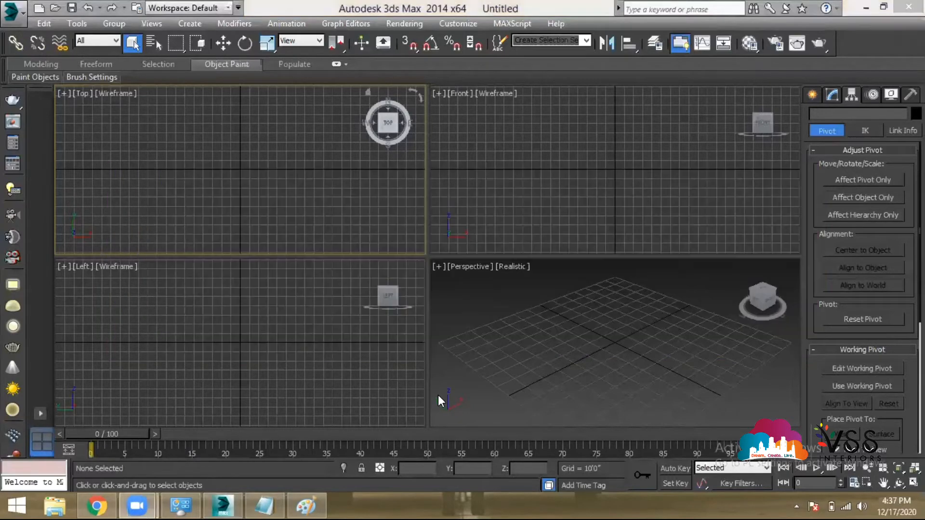
- Return to the Notepad notes and add hierarchy as the third entry below modify
key("alt+Tab")
key("alt+Tab")
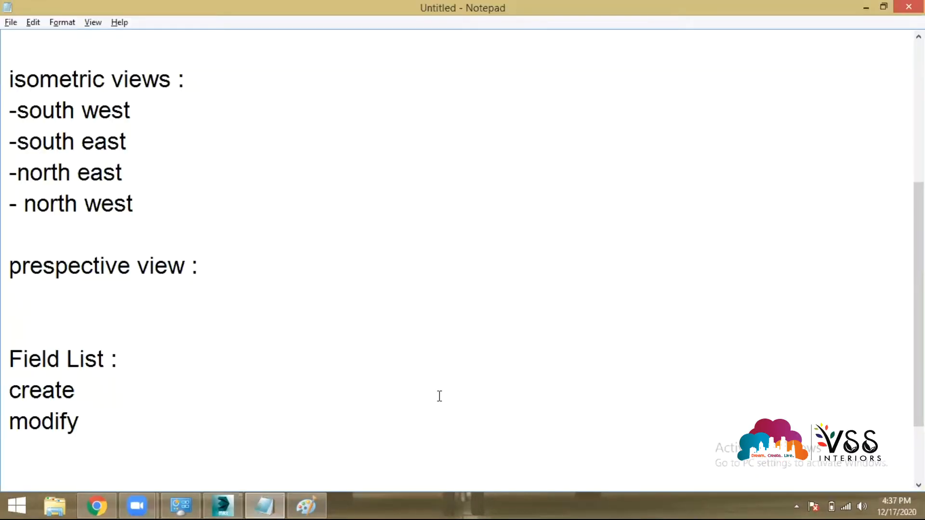
key("Return")
type("hierarchy")
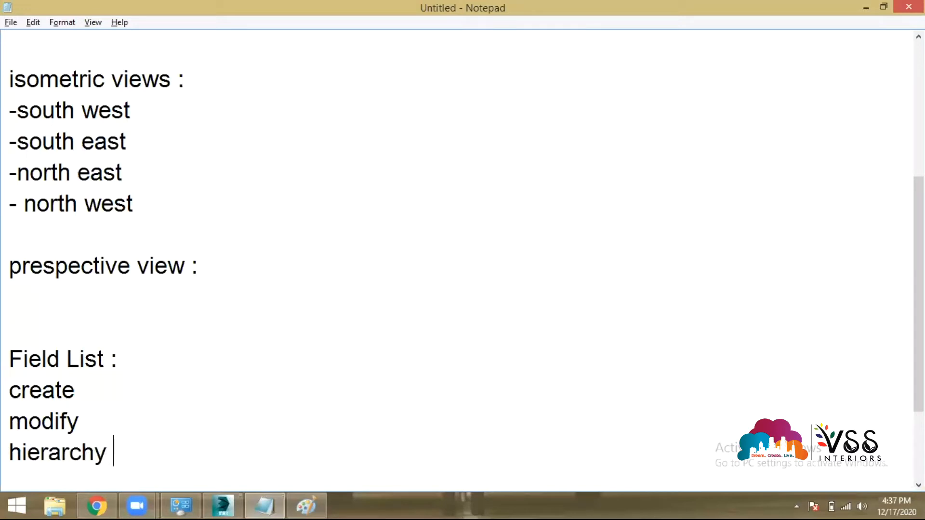
key("Return")
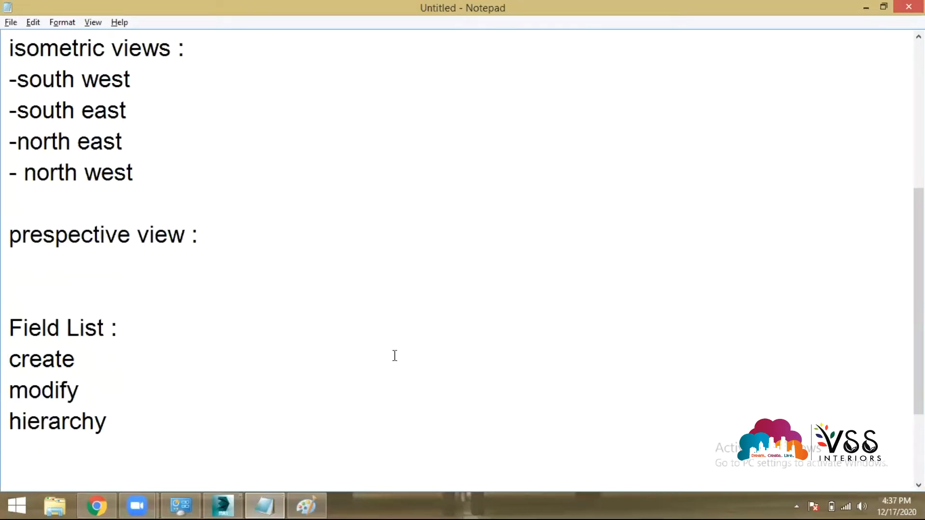
- Insert a blank line between the Field List heading and the create entry
left_click_drag(90, 387, 5, 366)
left_click(96, 355)
key("Up")
key("Right")
key("Right")
key("Right")
key("Right")
key("Right")
key("Return")
- Put a dash in front of the create, modify and hierarchy entries
key("Down")
key("Right")
key("Right")
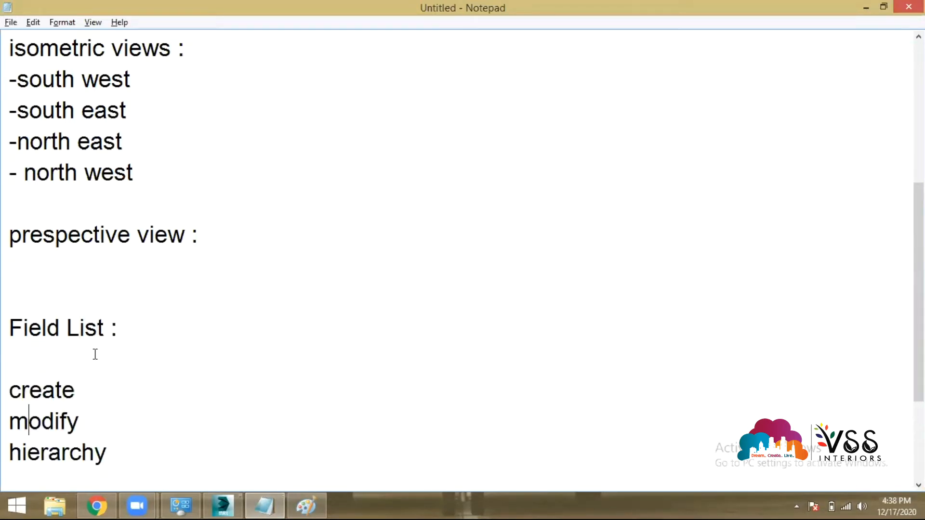
key("Right")
key("Right")
key("Right")
key("Left")
key("Left")
key("Left")
key("Left")
key("Left")
type("-")
key("Down")
key("Left")
type("-")
key("Down")
key("Left")
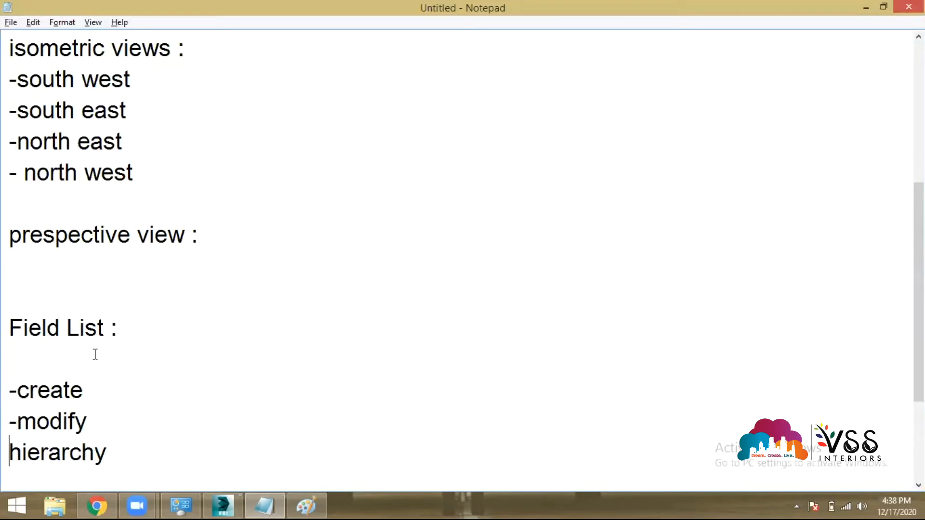
type("-")
- Add the indented sub-item "a)geometry" directly below the create entry
key("Up")
key("Up")
key("Right")
key("Right")
key("Right")
key("Right")
key("Right")
key("Right")
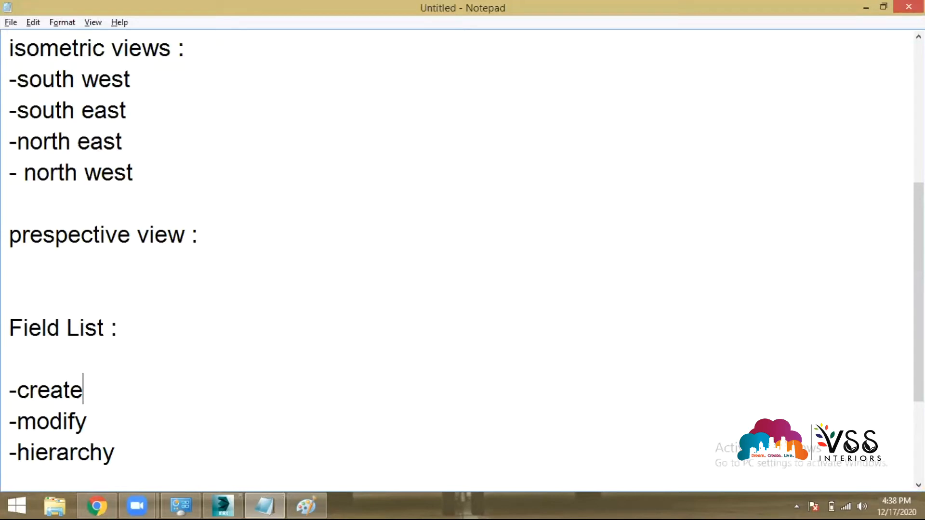
key("Return")
key("Tab")
type("a)")
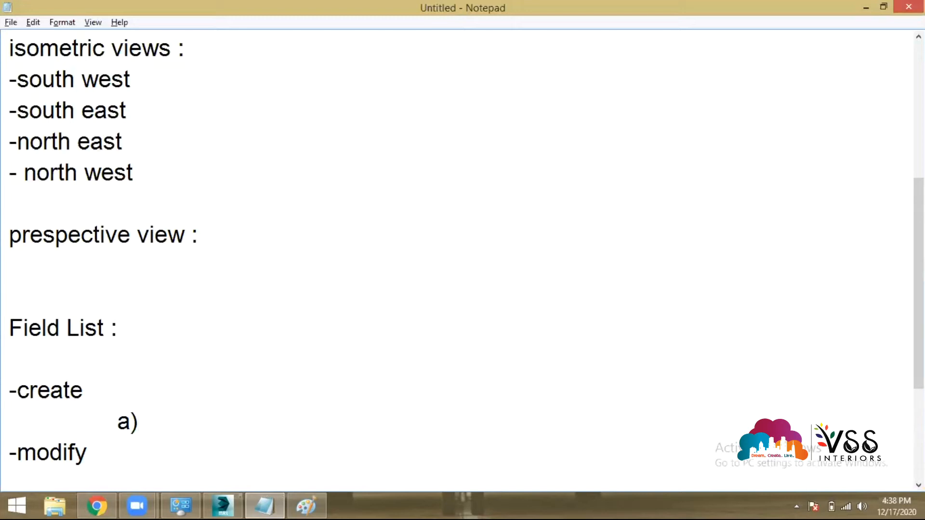
type("e")
key("BackSpace")
type("geom")
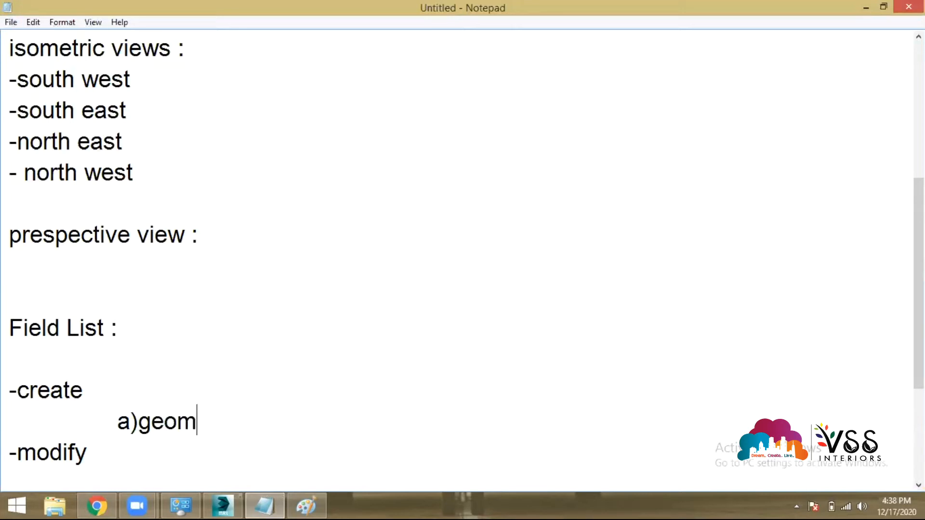
type("etry")
- Add the indented sub-items "b)shapes" and "c)cameras" below geometry
key("Return")
key("Tab")
key("Tab")
type("b)shapes")
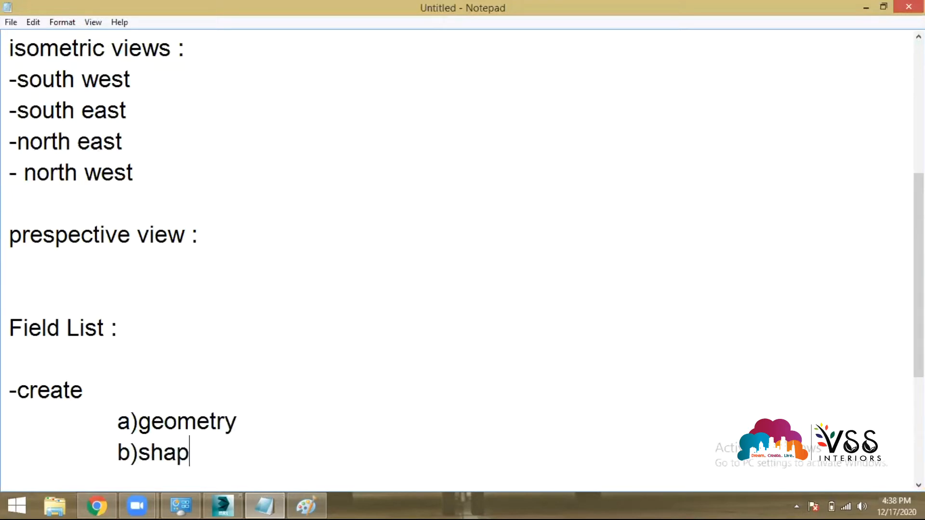
key("Return")
key("Tab")
key("Tab")
type("c)")
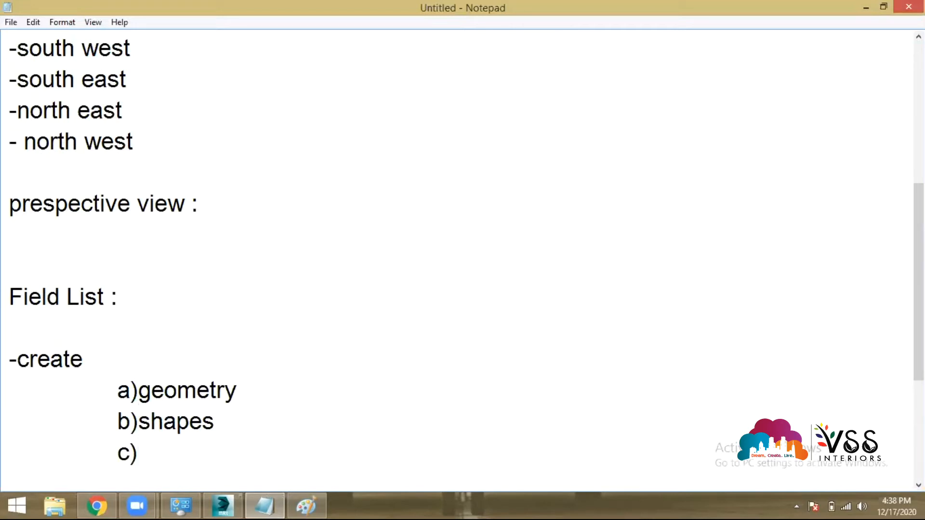
type("cameras")
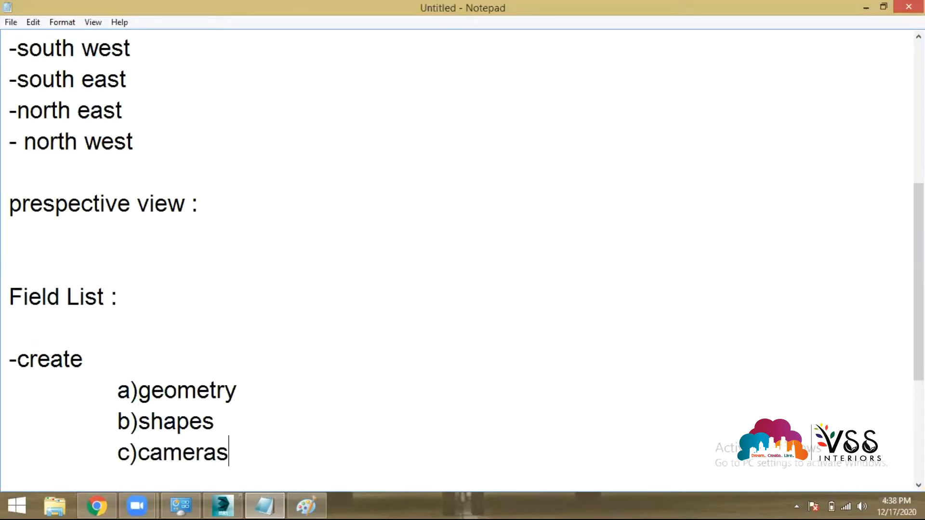
- Begin a fourth indented sub-item below cameras with the label "d)"
key("Return")
key("Tab")
key("Tab")
type("d)")
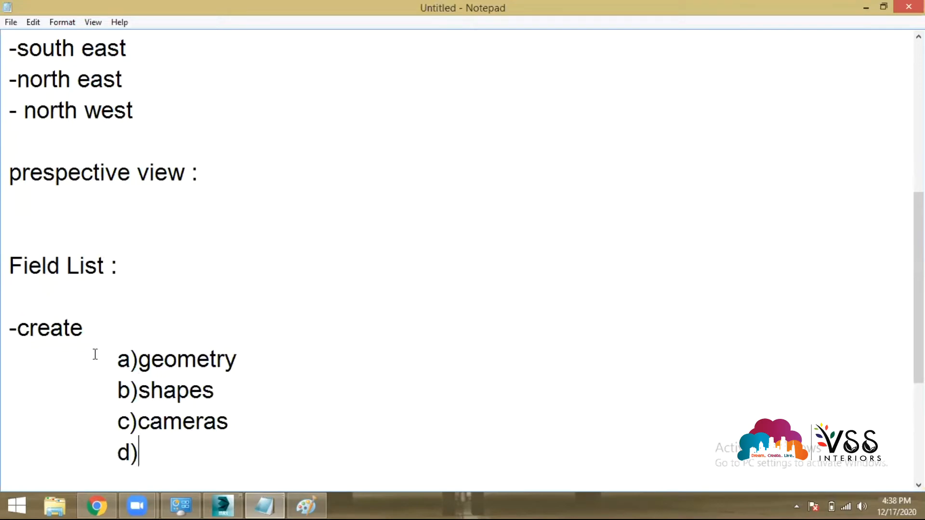
- Switch to 3ds Max and show the Create options to examine their object categories
key("alt+Tab")
key("alt+Tab")
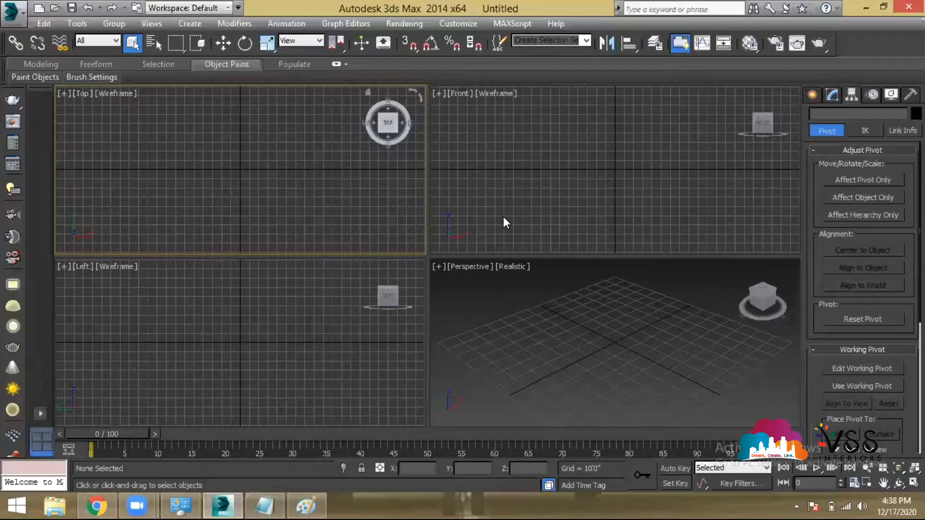
left_click(813, 92)
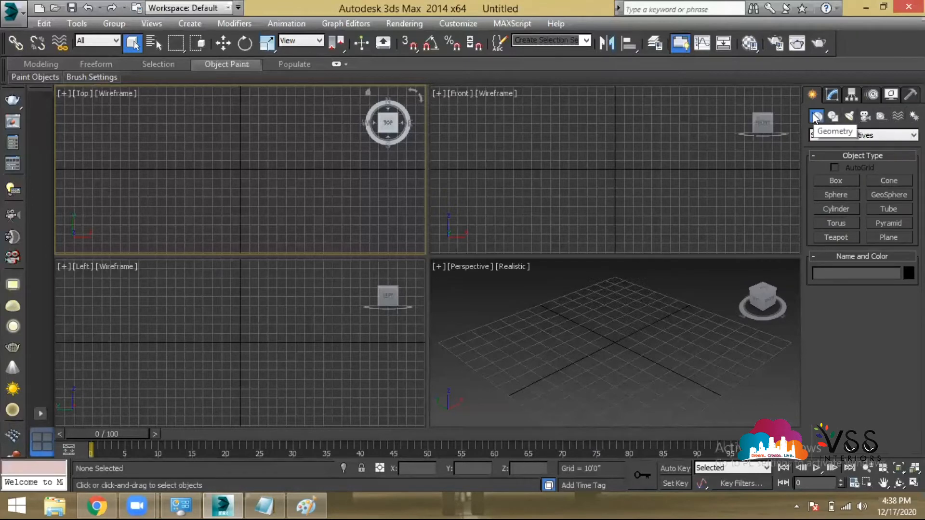
- Return to the Notepad notes, complete item d) with lights, and add the indented sub-item "e)helper" below it
key("alt+Tab")
key("alt+Tab")
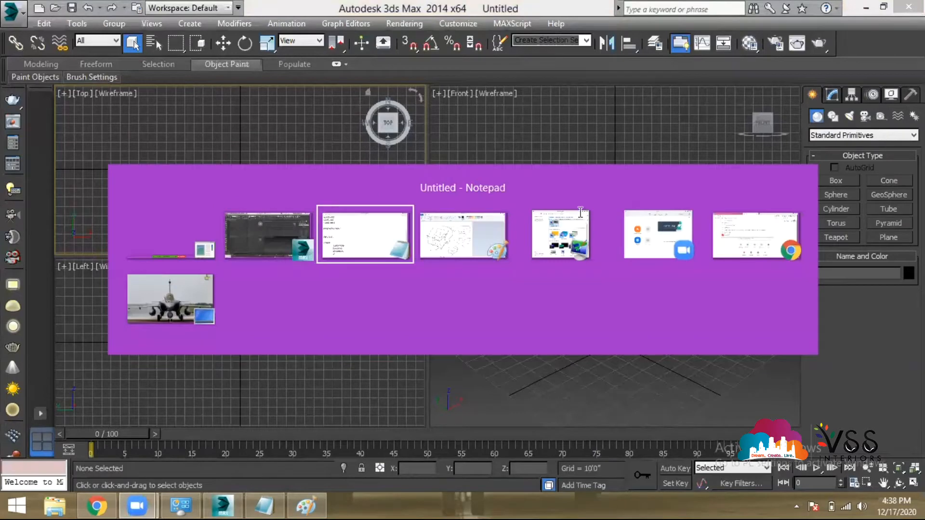
scroll(417, 406, "down", 2)
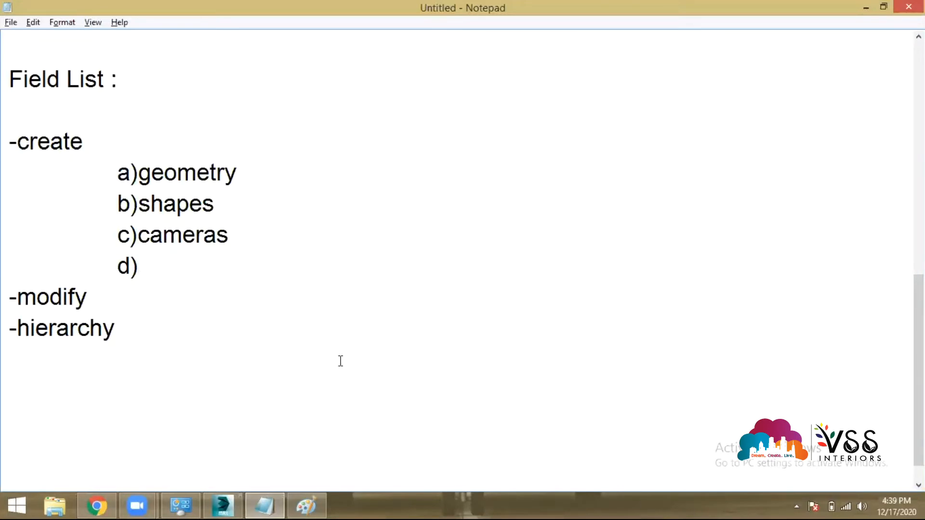
type("lights")
key("Return")
key("Tab")
type("e")
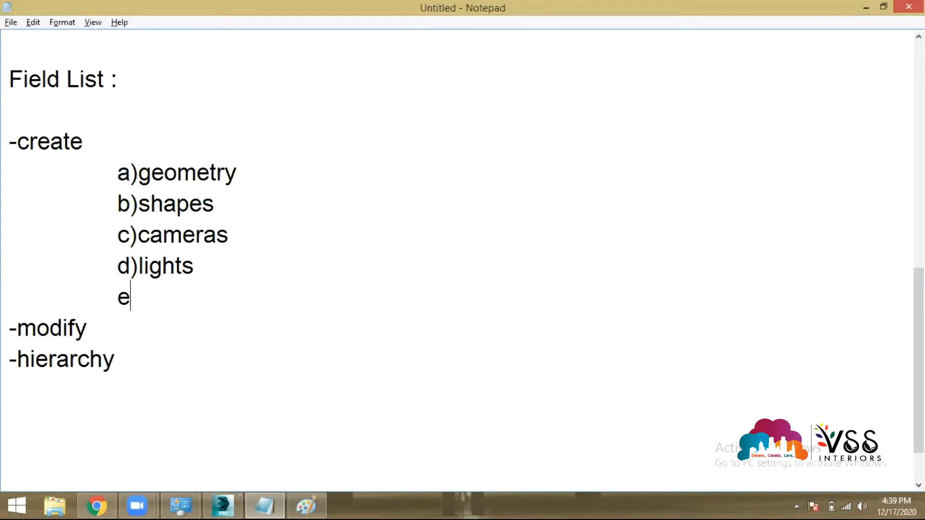
type(")helper")
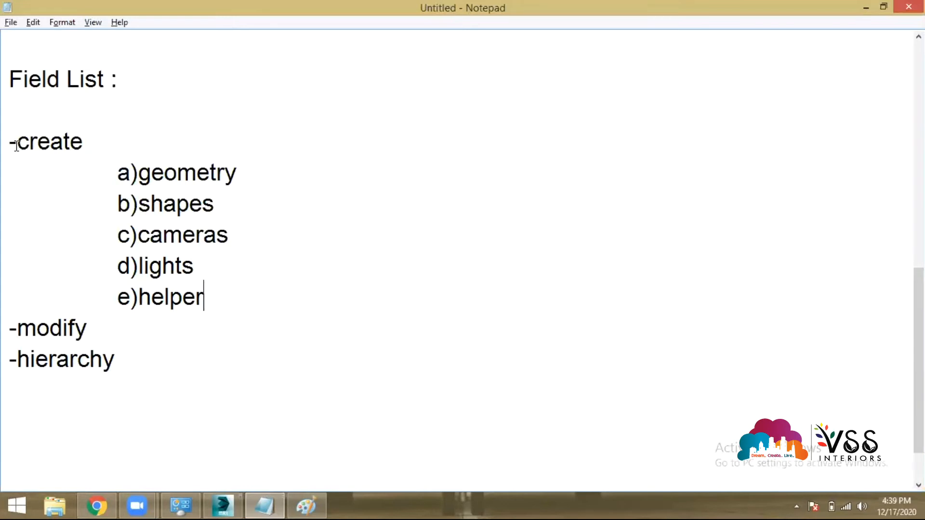
- Highlight the create entry and its geometry sub-item in the notes
left_click_drag(16, 140, 111, 140)
double_click(171, 171)
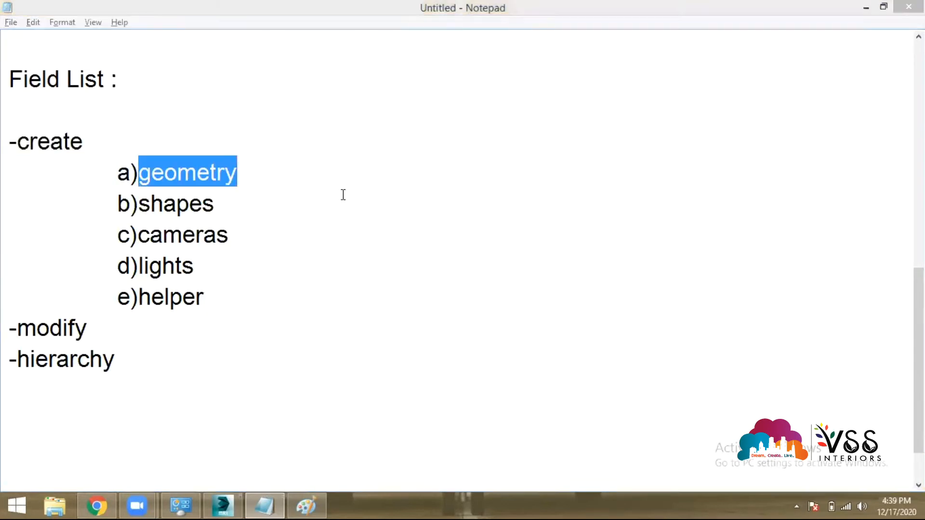
- Switch to 3ds Max and examine the list of geometry types, keeping Standard Primitives selected
key("alt+Tab")
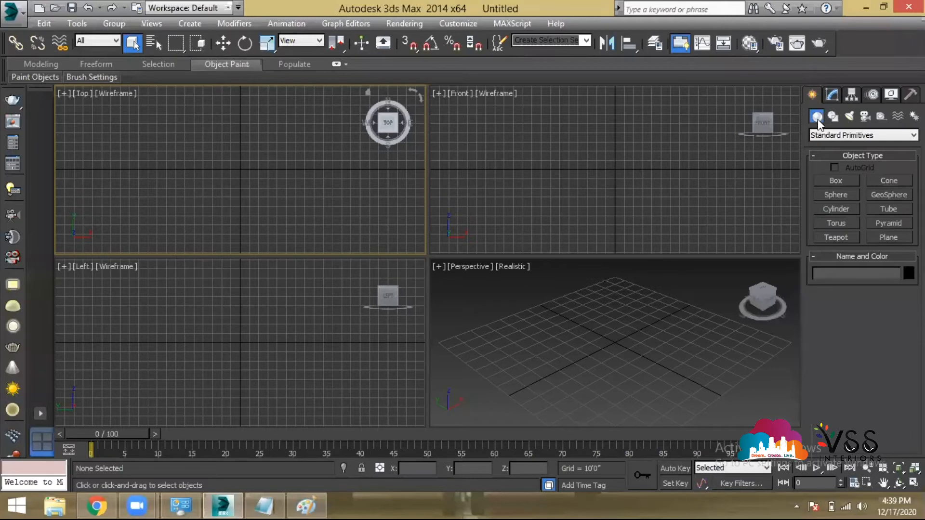
left_click(854, 137)
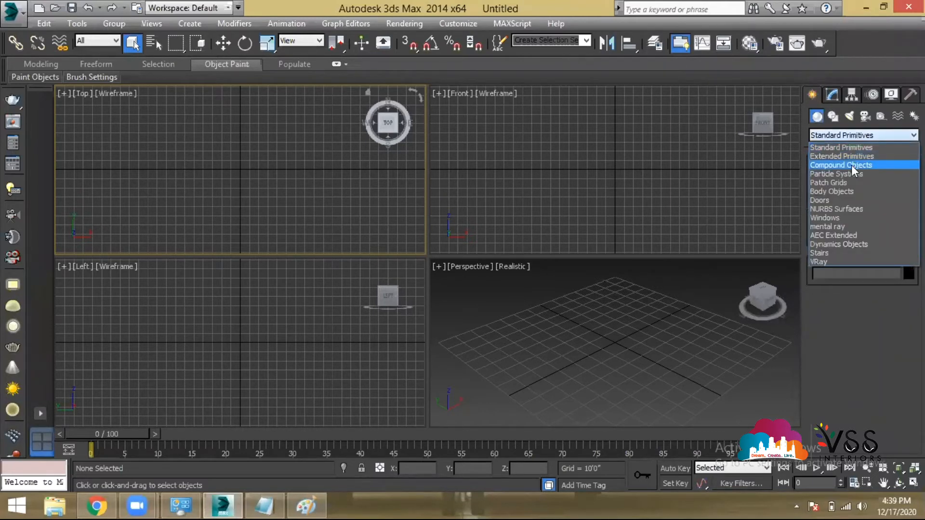
left_click(847, 147)
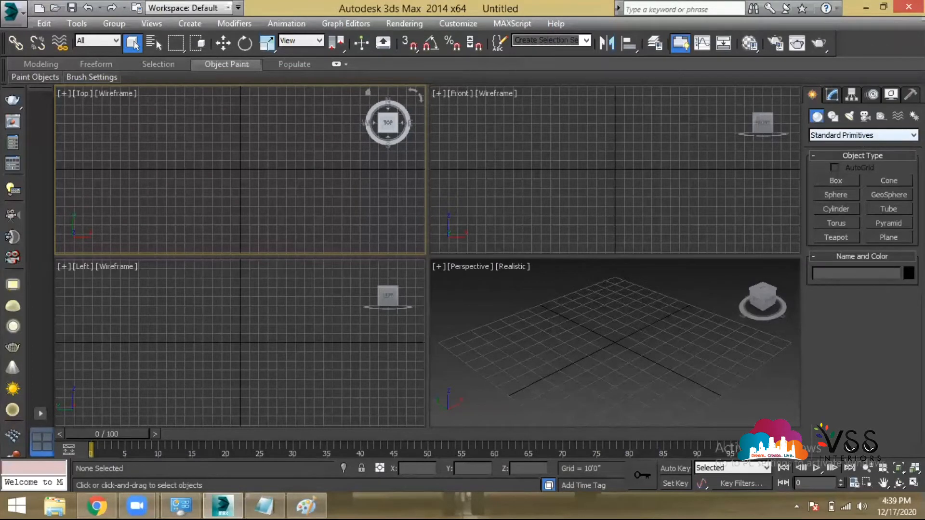
left_click(863, 135)
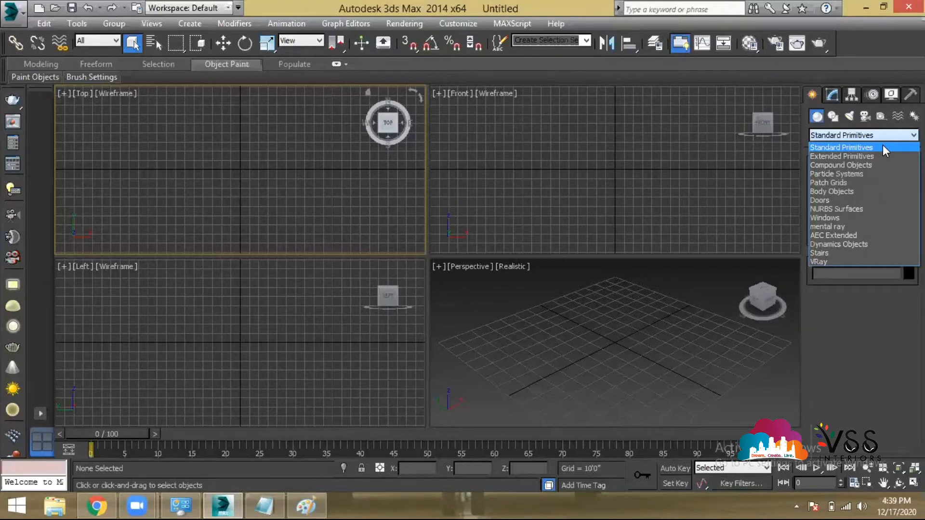
left_click(857, 149)
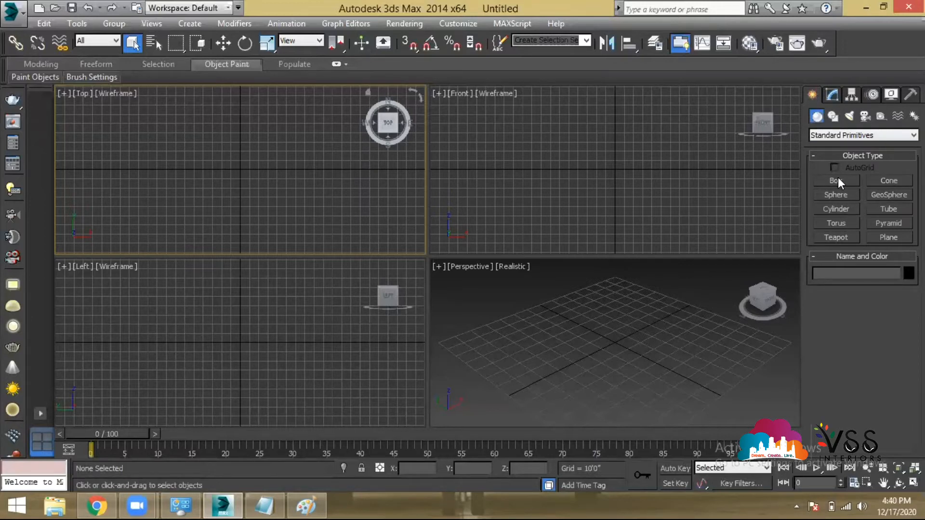
- Show the Extended Primitives object types among the geometry categories
left_click(872, 134)
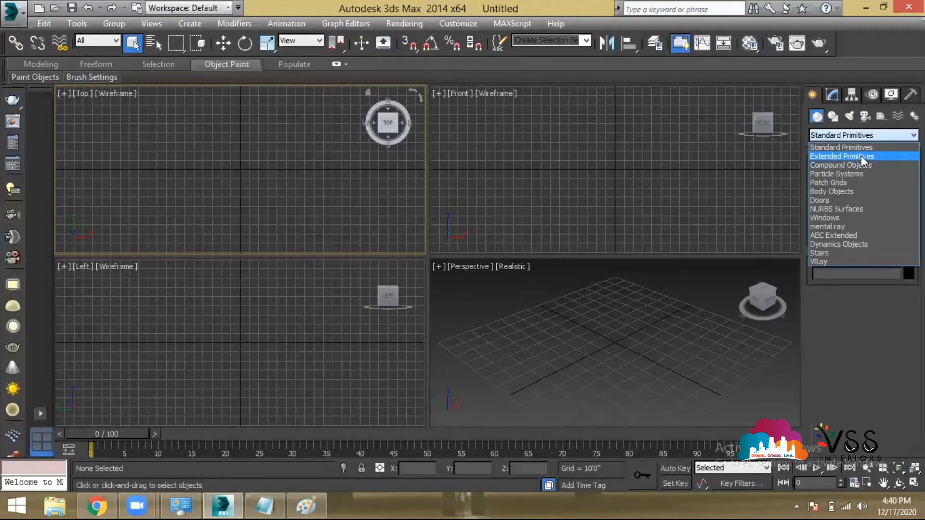
left_click(861, 155)
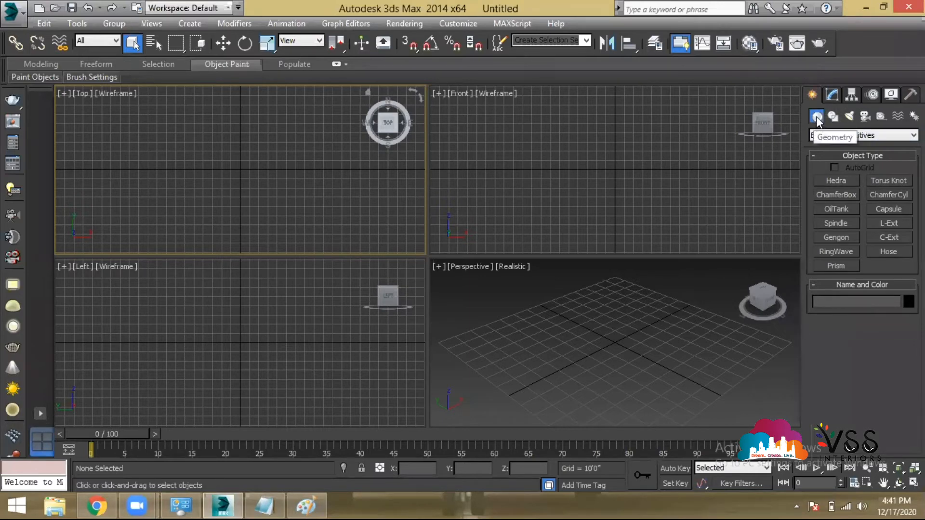
- Switch to the Notepad notes, add "- solidtools" after a)geometry, and add a dash after b)shapes
key("alt+Tab")
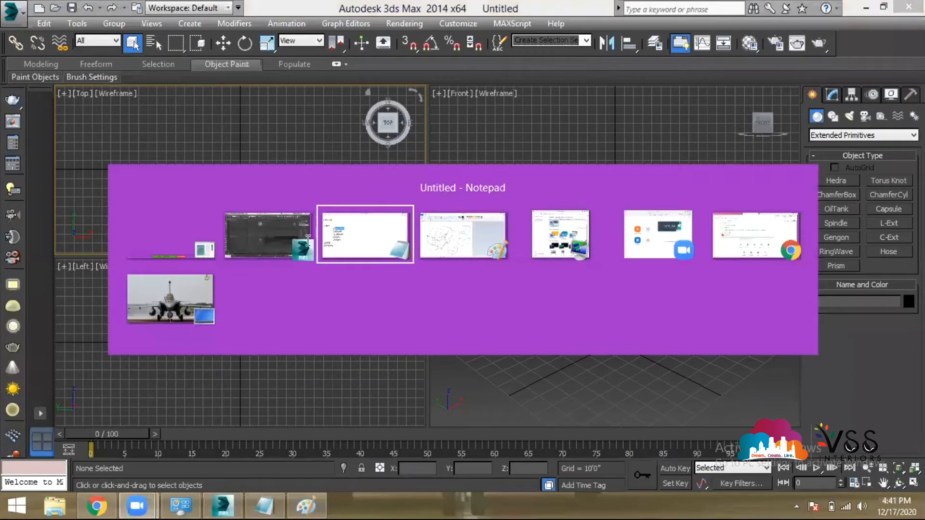
left_click(244, 171)
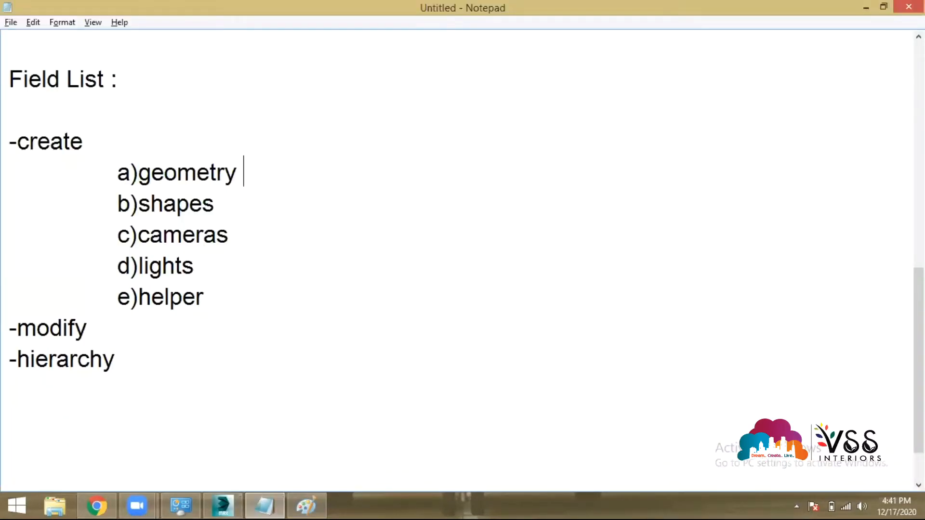
type("- solidtools")
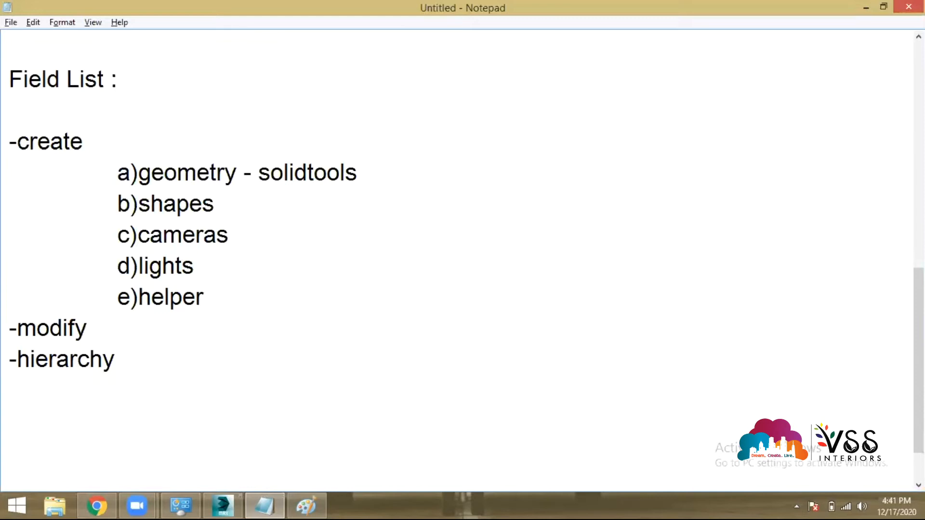
key("Down")
type("-")
- Switch to 3ds Max and examine the Compound Objects, Doors, Windows and AEC Extended geometry types, finishing on Standard Primitives
key("alt+Tab")
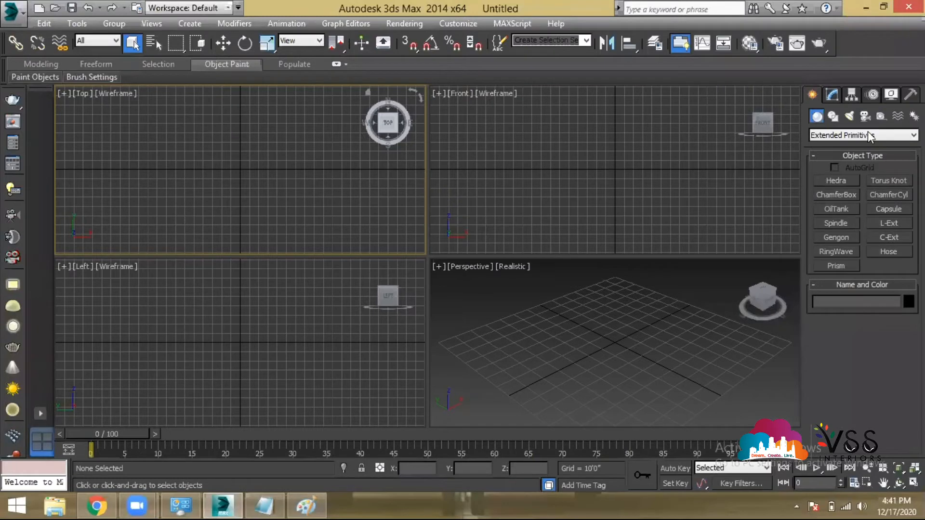
left_click(848, 135)
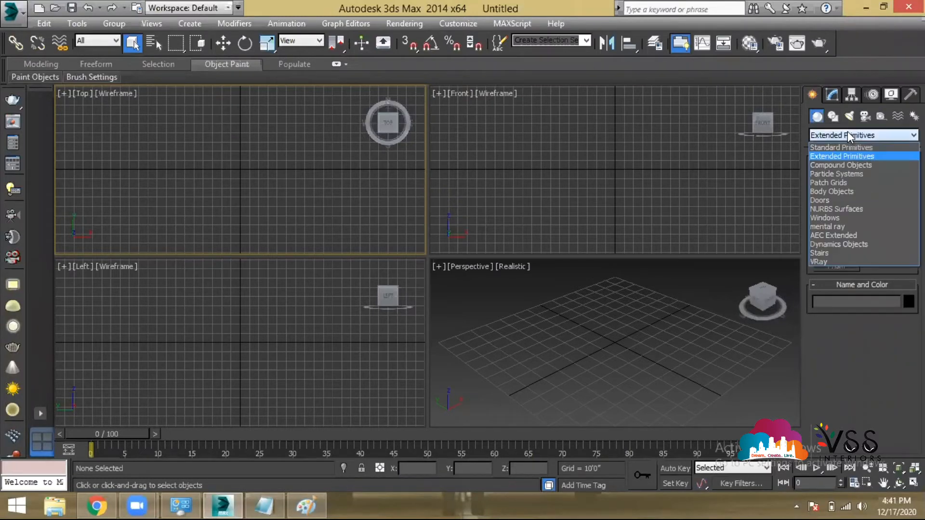
left_click(839, 165)
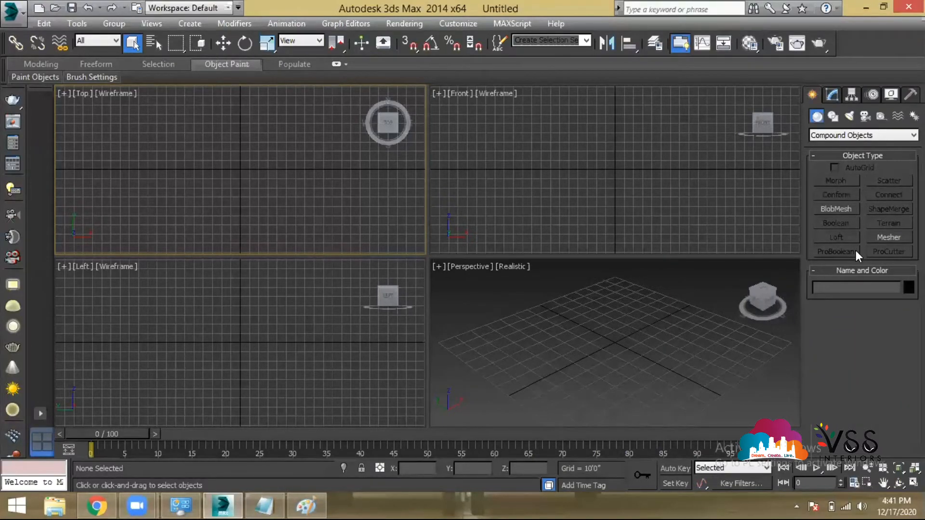
left_click(850, 135)
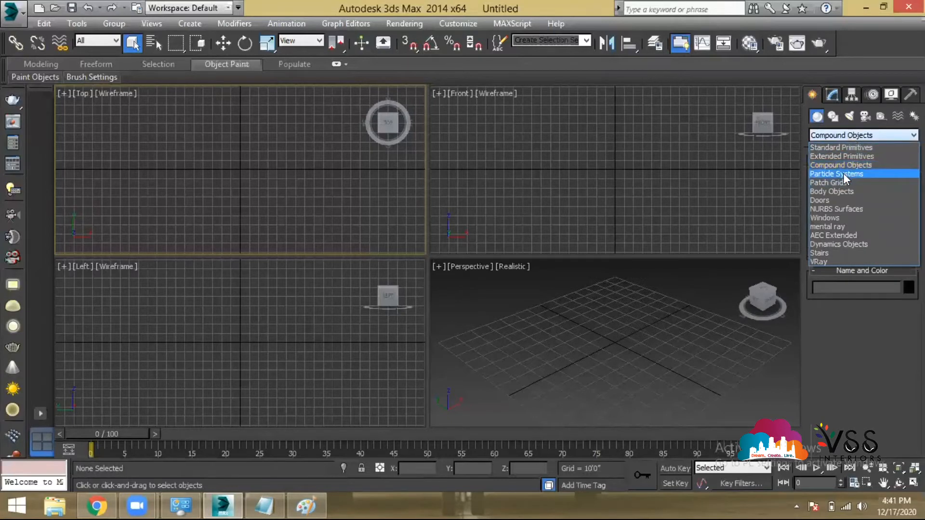
left_click(840, 200)
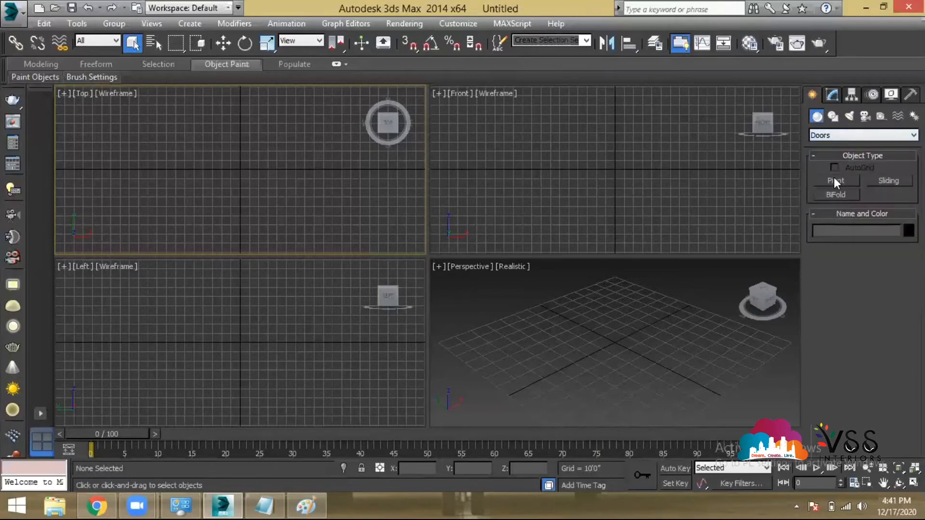
left_click(851, 135)
left_click(839, 214)
left_click(866, 135)
left_click(839, 234)
left_click(836, 131)
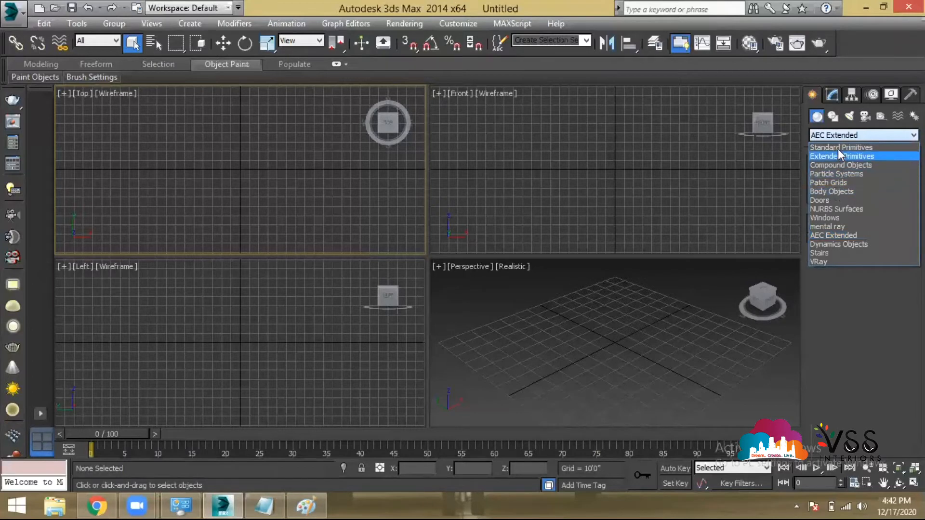
left_click(839, 147)
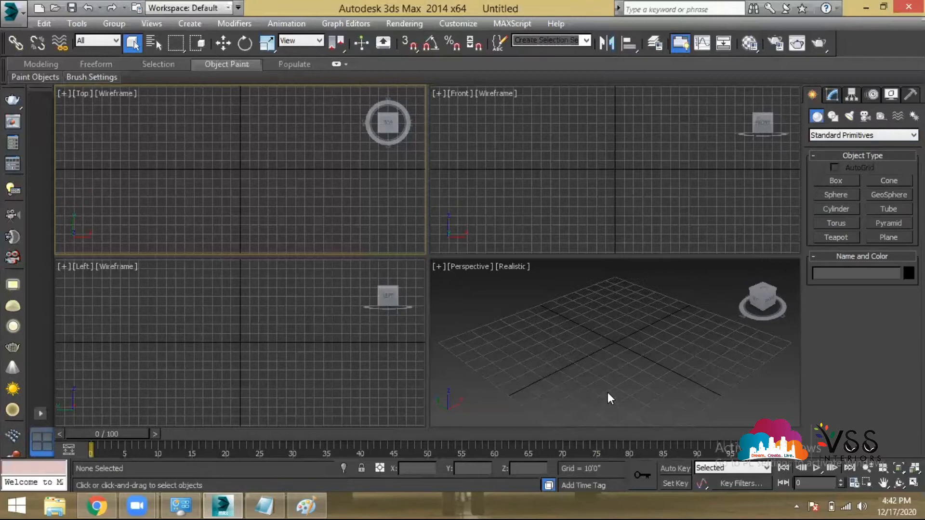
- Show the Shapes categories and examine the object types under Splines
left_click(832, 117)
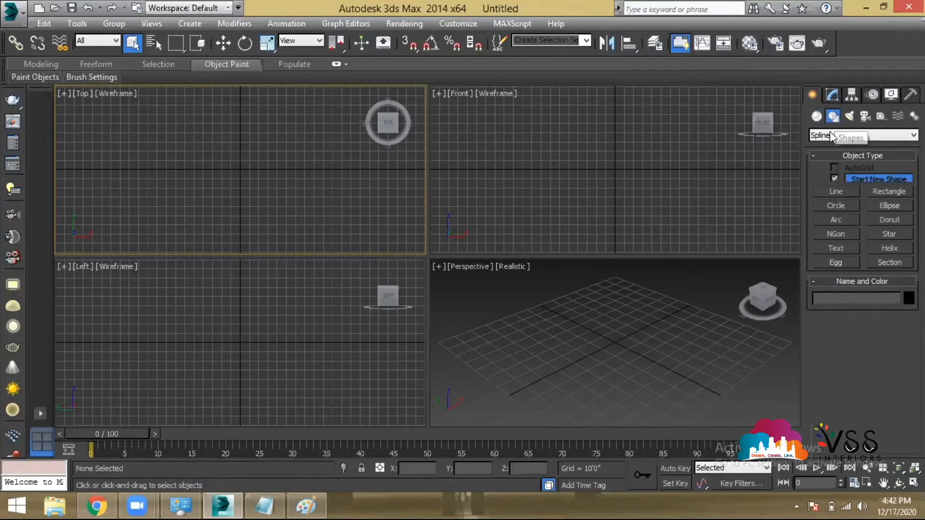
left_click(830, 131)
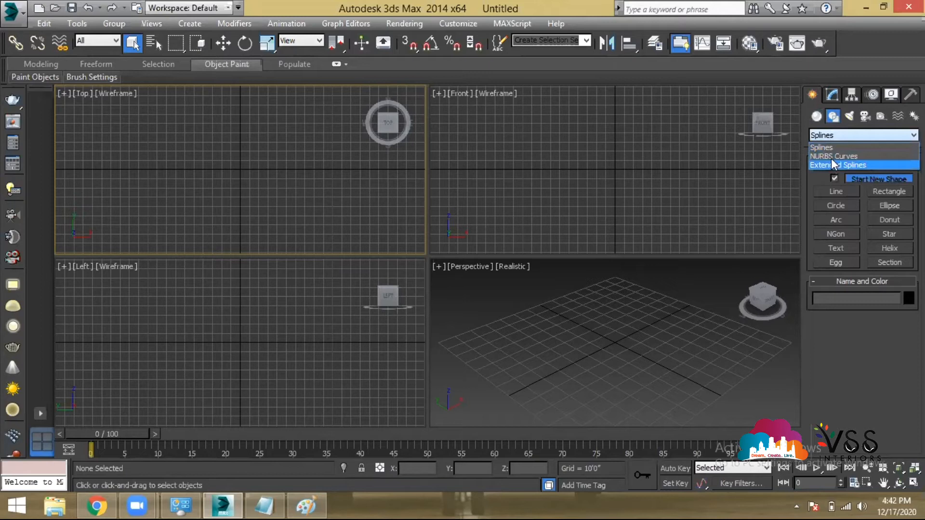
left_click(832, 147)
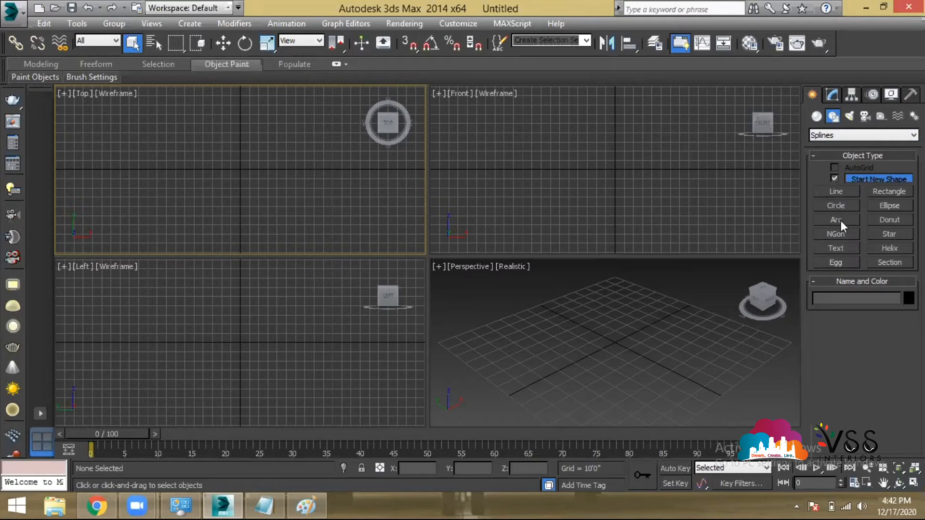
- Return to the Notepad notes and describe b)shapes as "2d sketches"
key("alt+Tab")
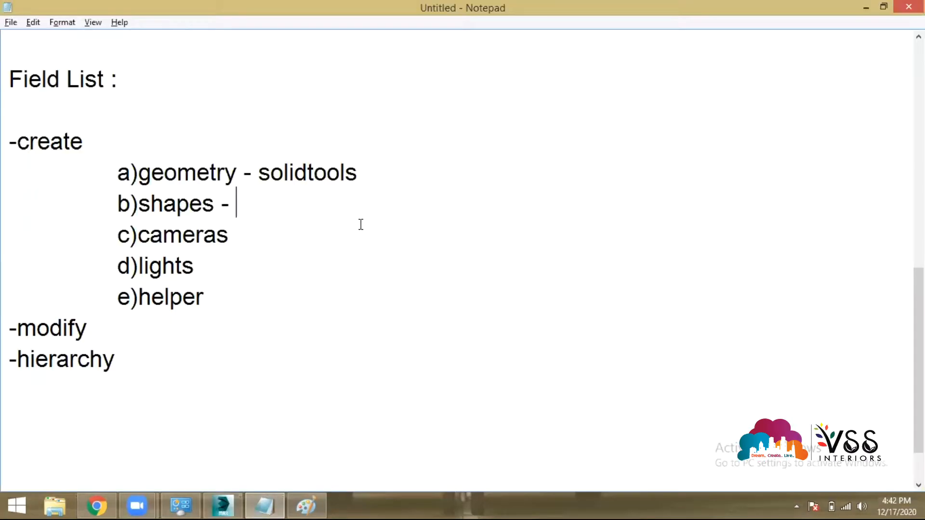
type("2d sketches")
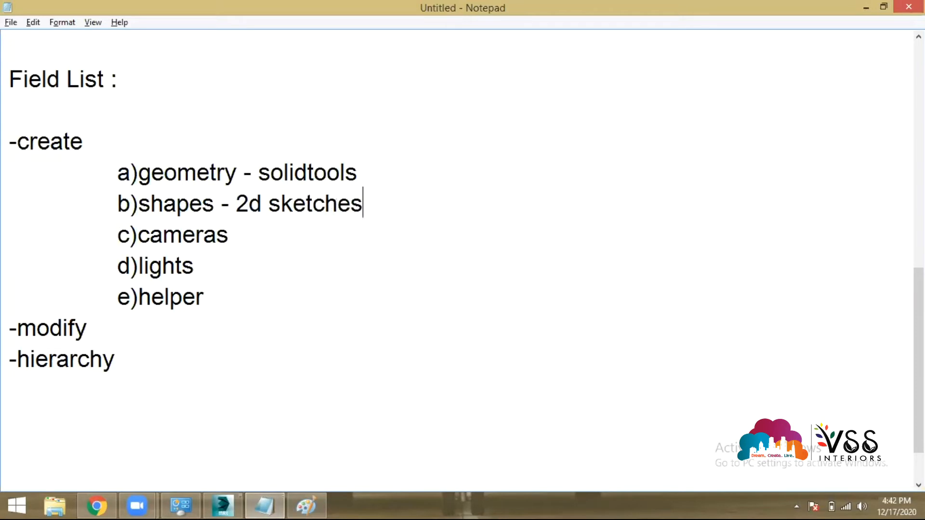
- Switch to 3ds Max and show the Extended Splines object types
key("alt+Tab")
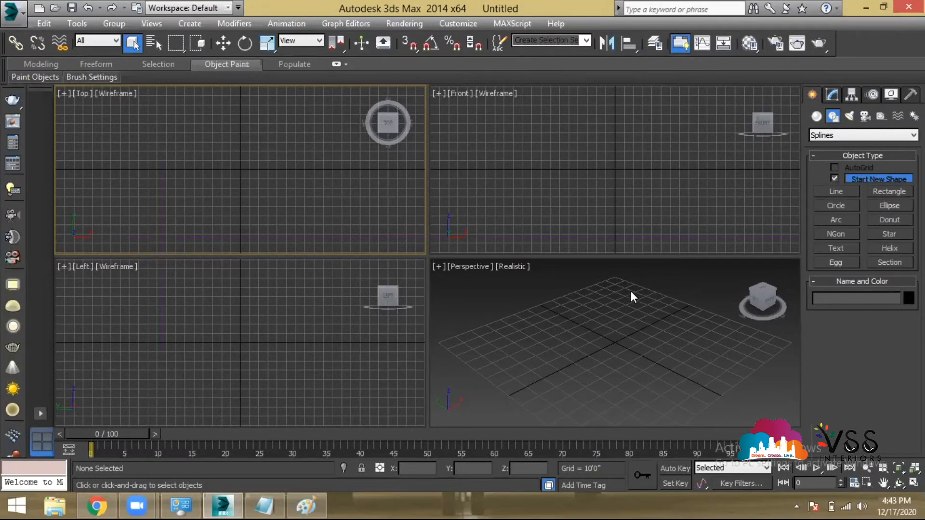
left_click(845, 136)
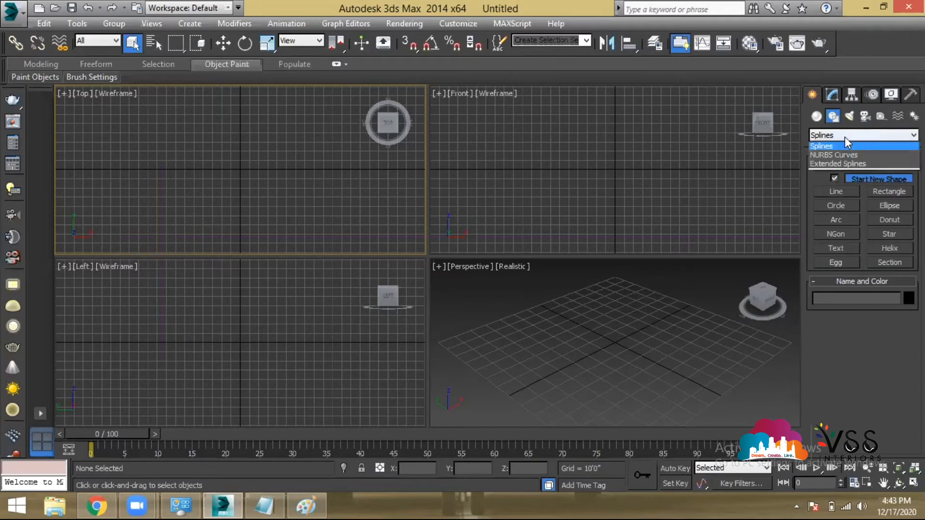
left_click(834, 161)
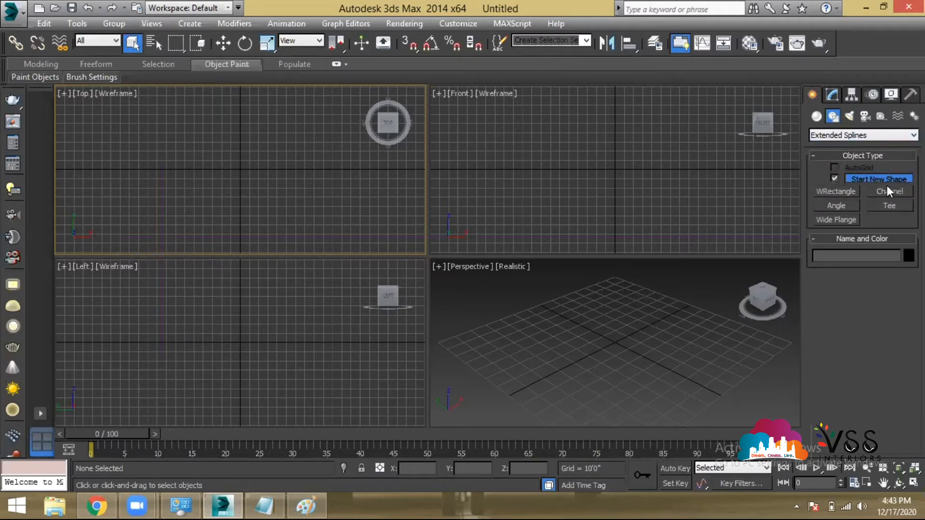
- Show the Lights categories and examine the Standard light types, followed by the Photometric ones
left_click(849, 118)
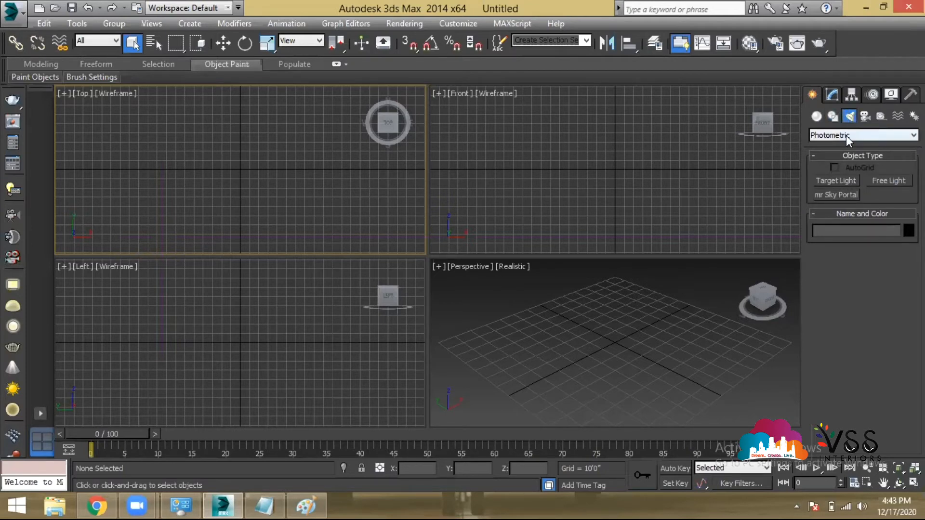
left_click(846, 135)
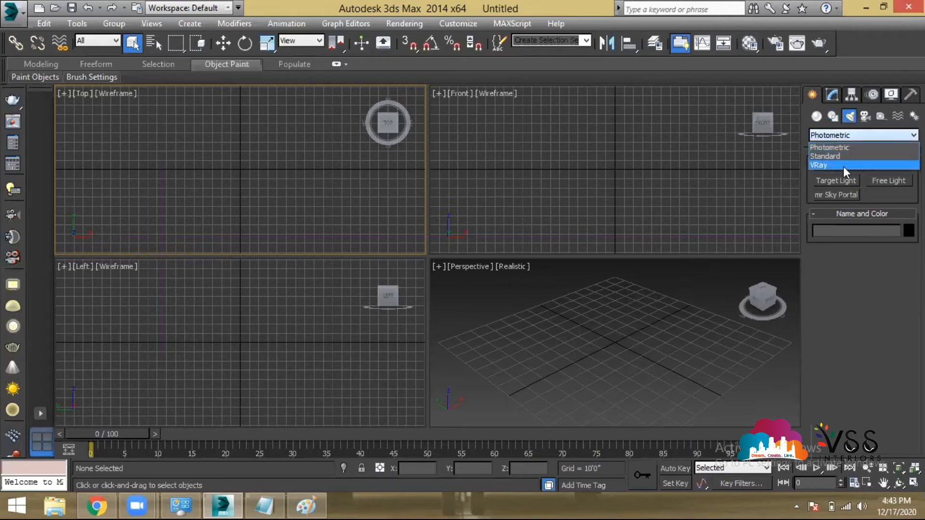
left_click(846, 156)
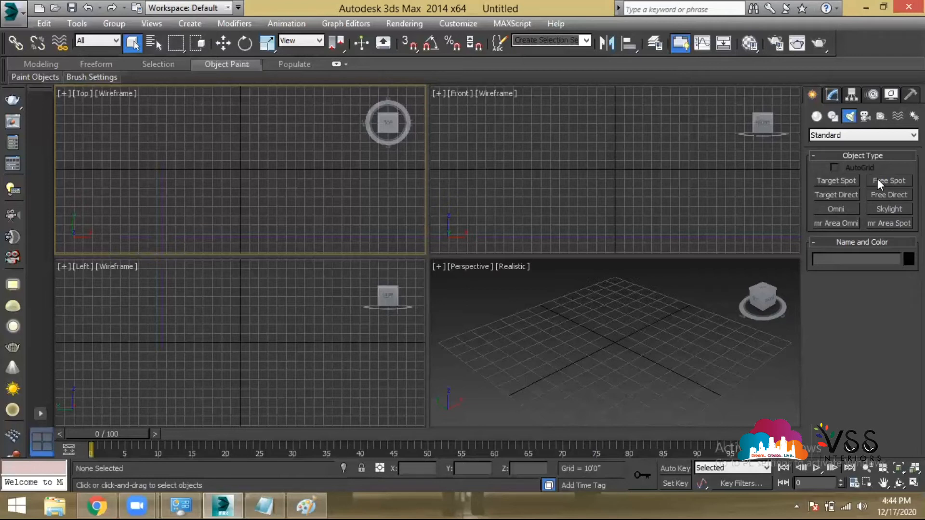
key("XF86MonBrightnessUp")
left_click(861, 135)
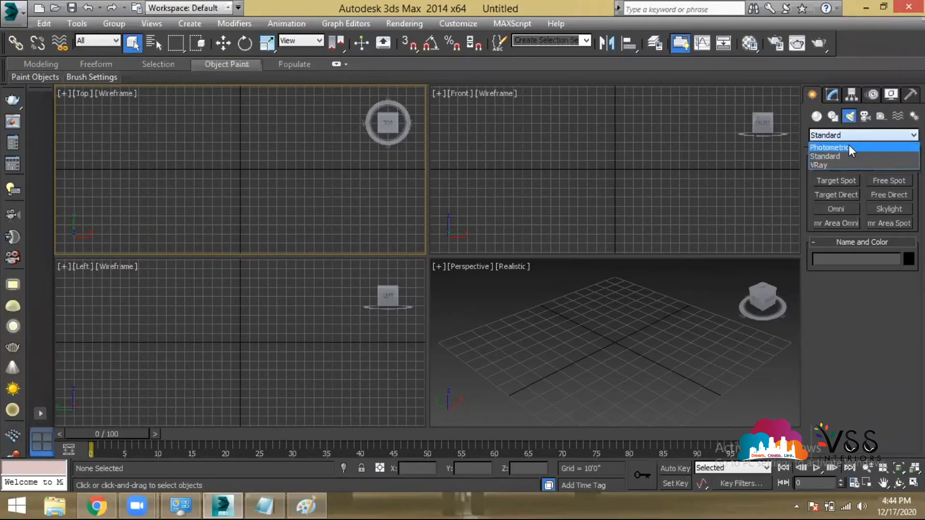
left_click(850, 147)
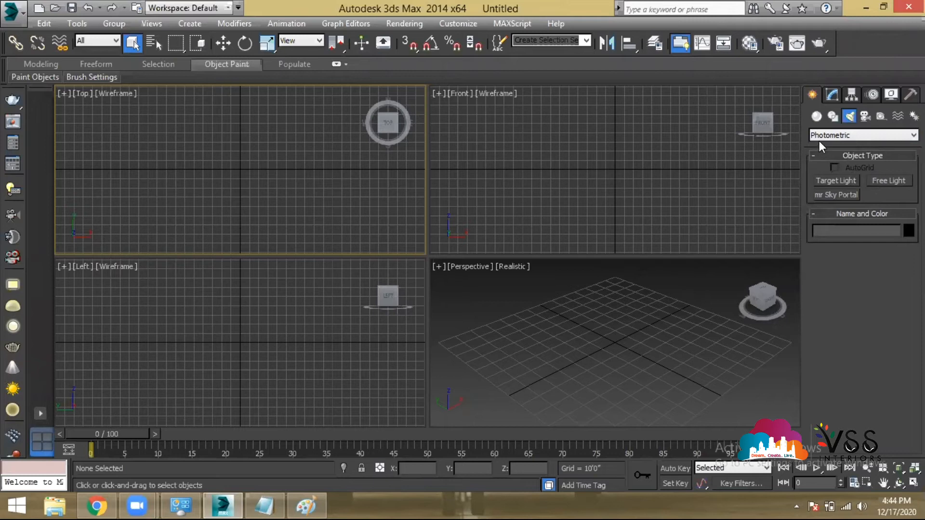
- Examine the VRay light types and bring back the Standard lights
left_click(854, 135)
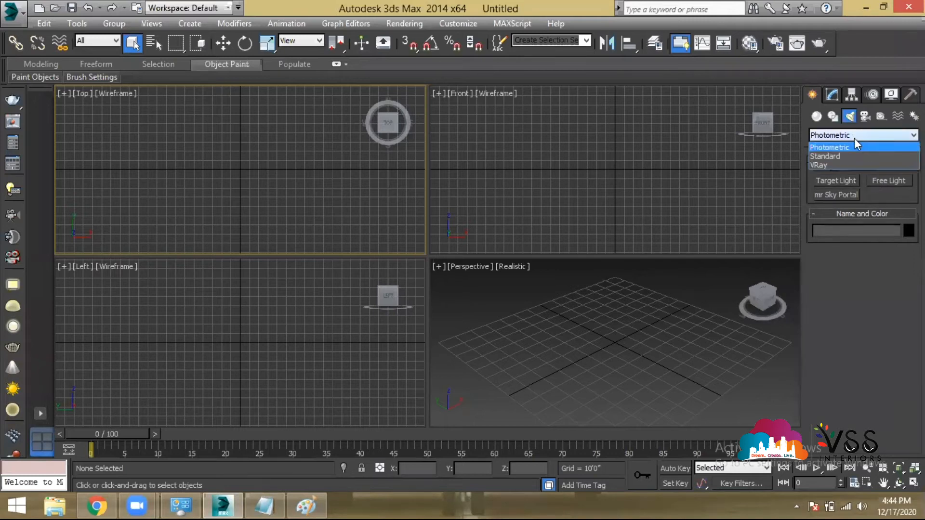
left_click(833, 166)
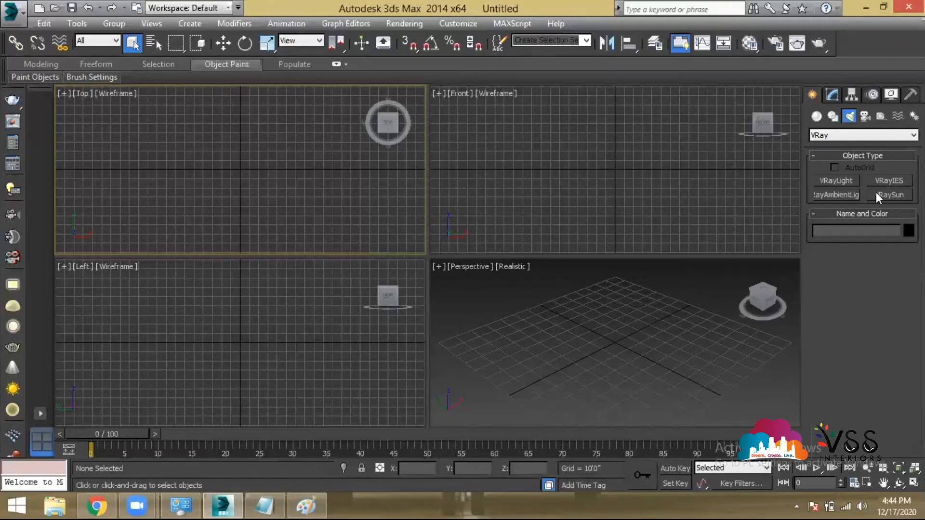
left_click(860, 133)
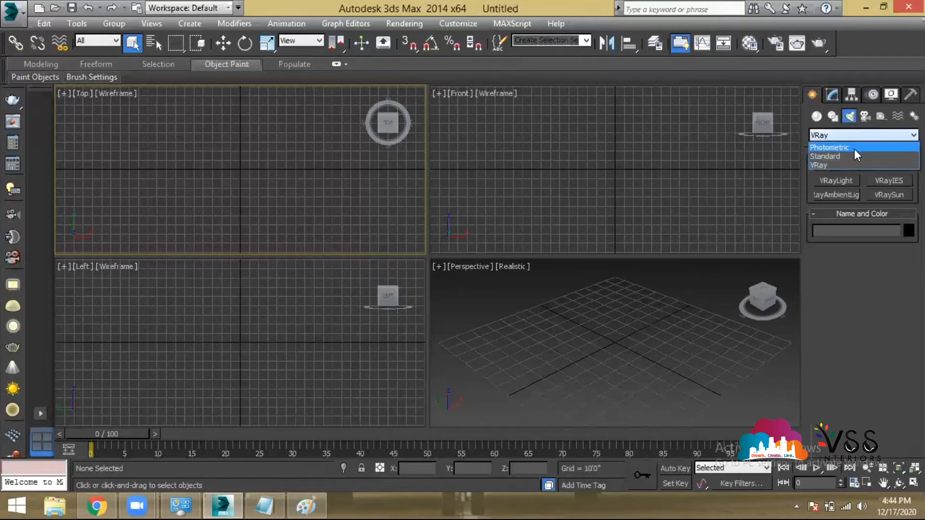
left_click(854, 149)
left_click(855, 135)
left_click(853, 144)
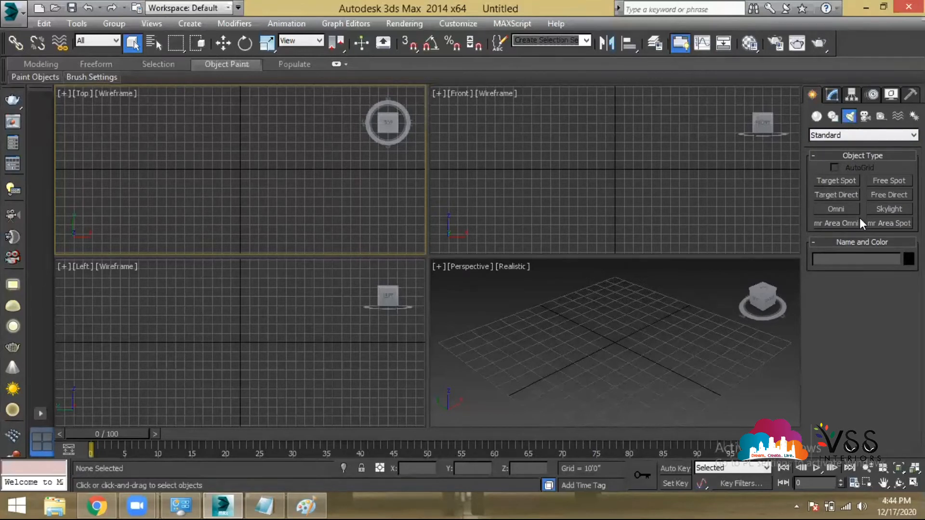
- Show the Cameras categories and examine the Standard and VRay camera types
left_click(864, 120)
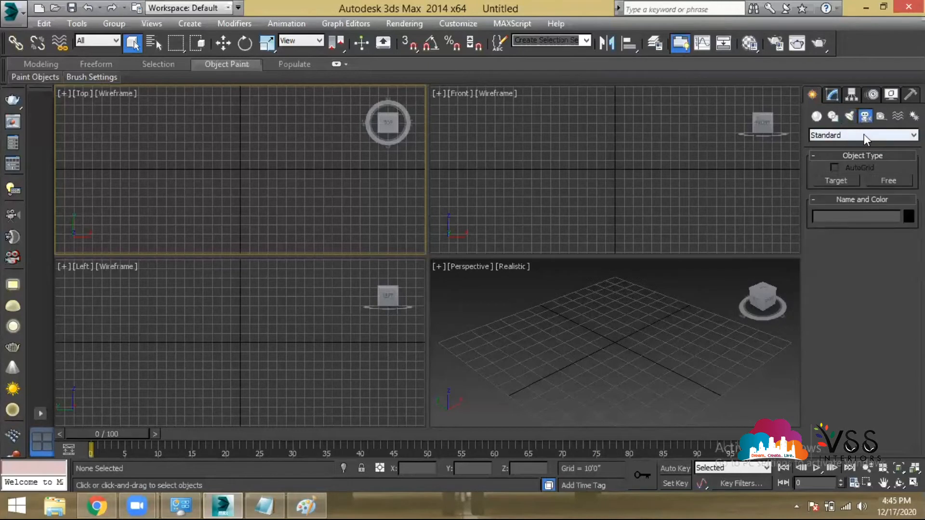
left_click(863, 134)
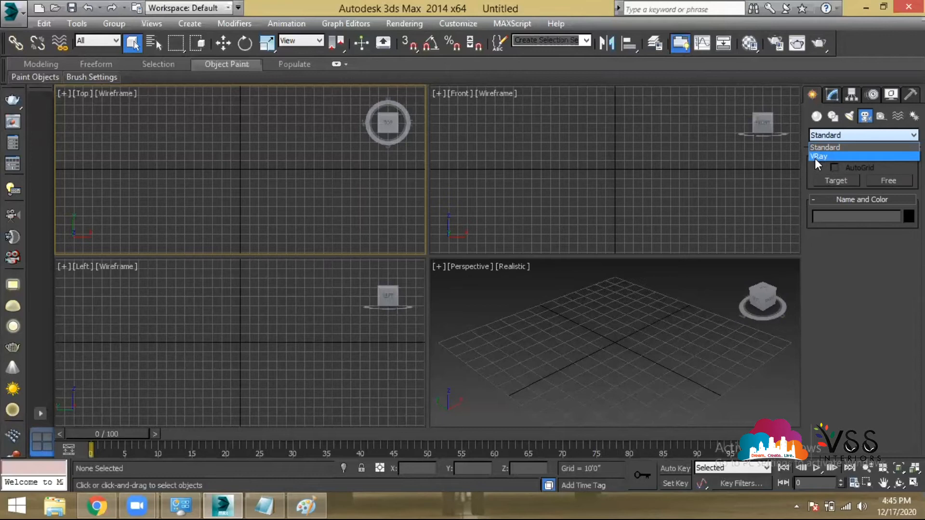
left_click(850, 157)
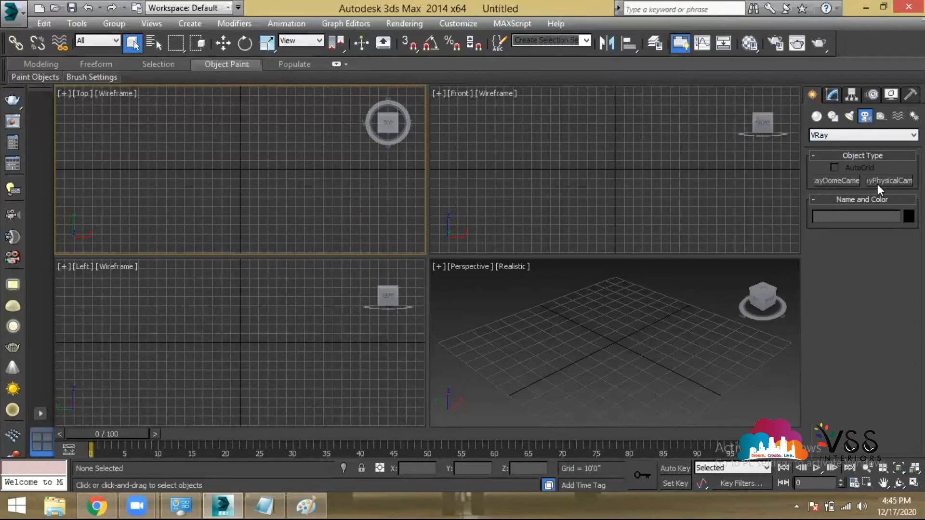
- Draw a Standard Primitives box about 85'4" long, 90'2" wide and 46'4" high in the Perspective viewport
left_click(571, 348)
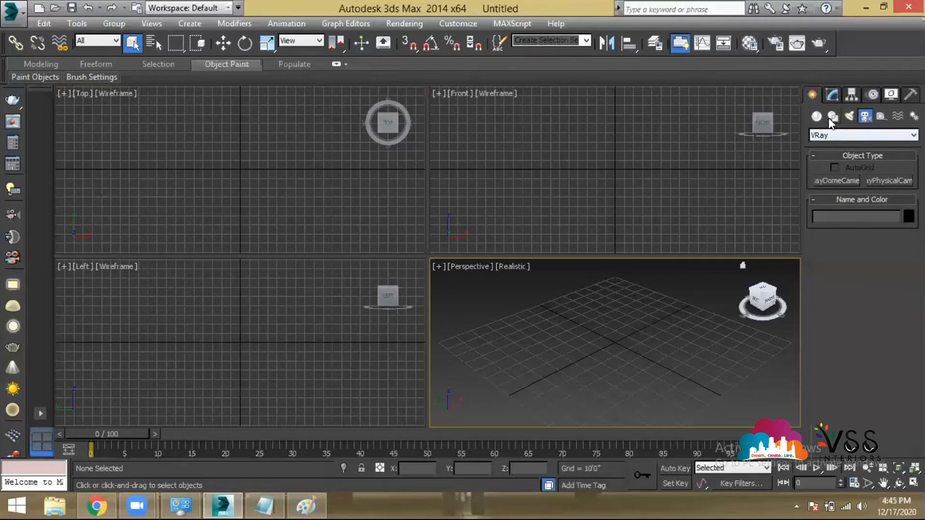
left_click(816, 116)
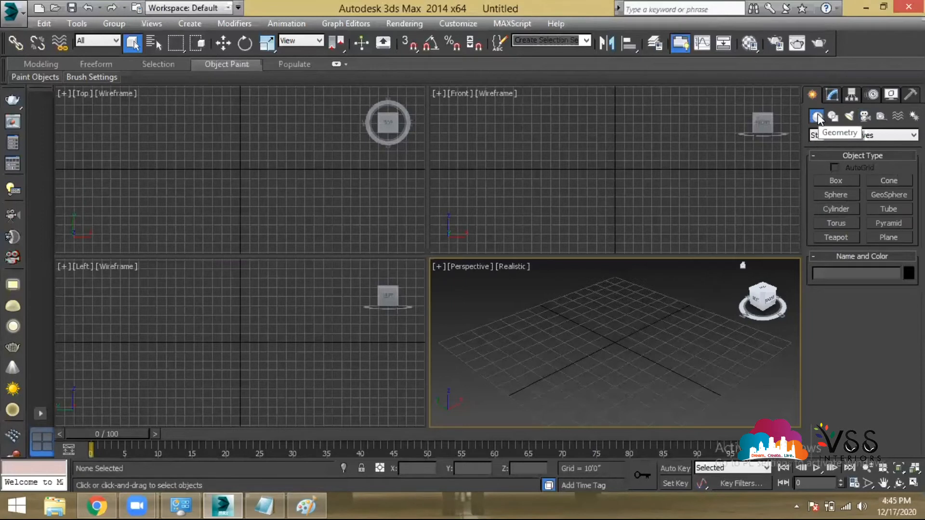
left_click(833, 133)
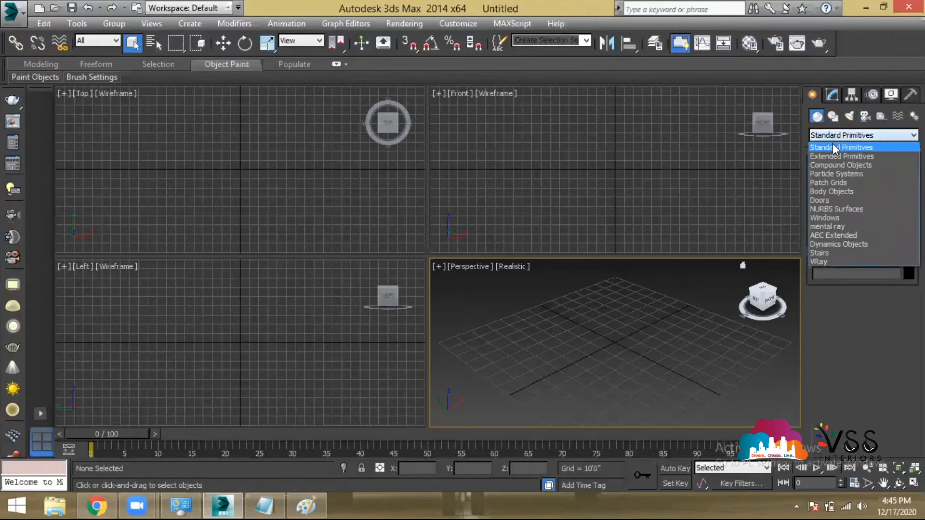
left_click(834, 147)
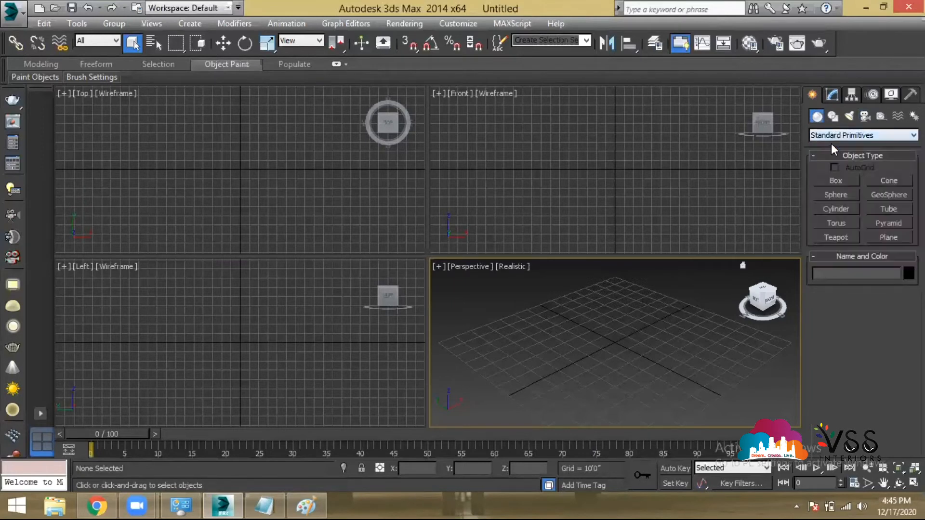
left_click(838, 181)
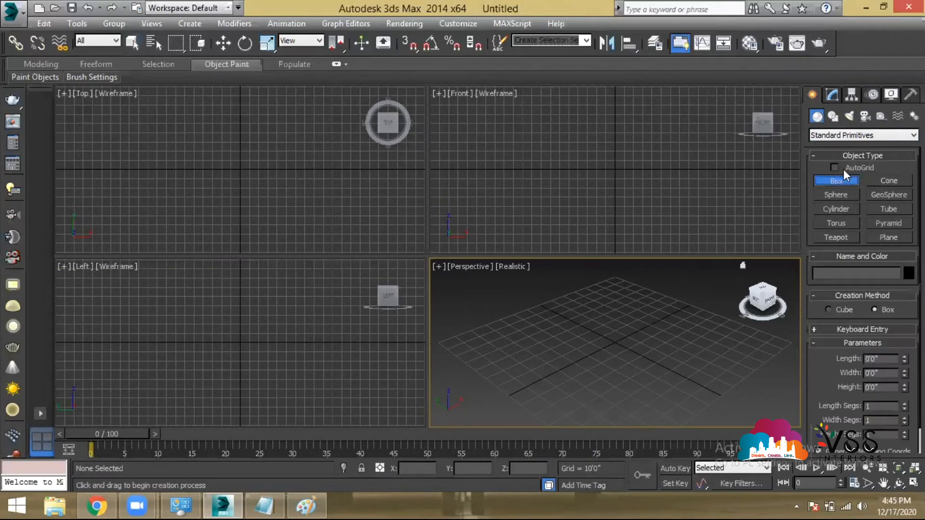
left_click_drag(610, 400, 608, 322)
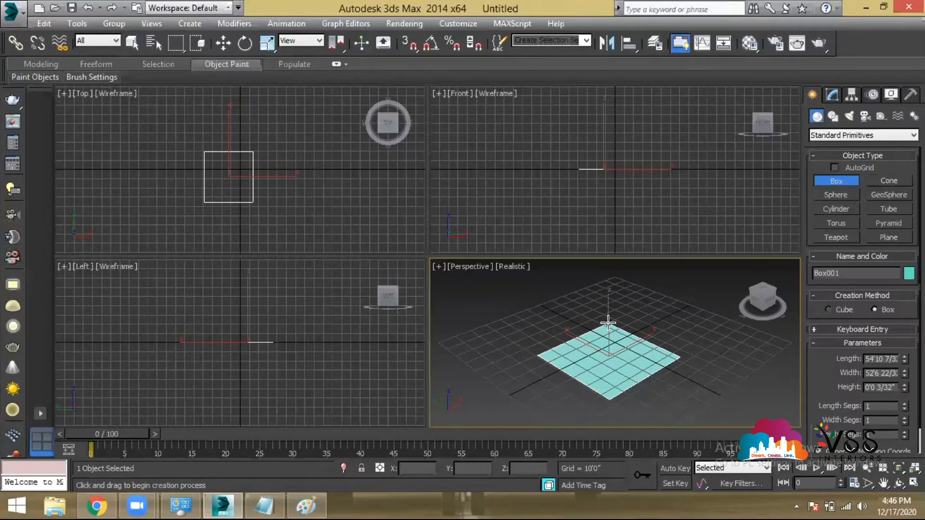
left_click_drag(608, 327, 617, 292)
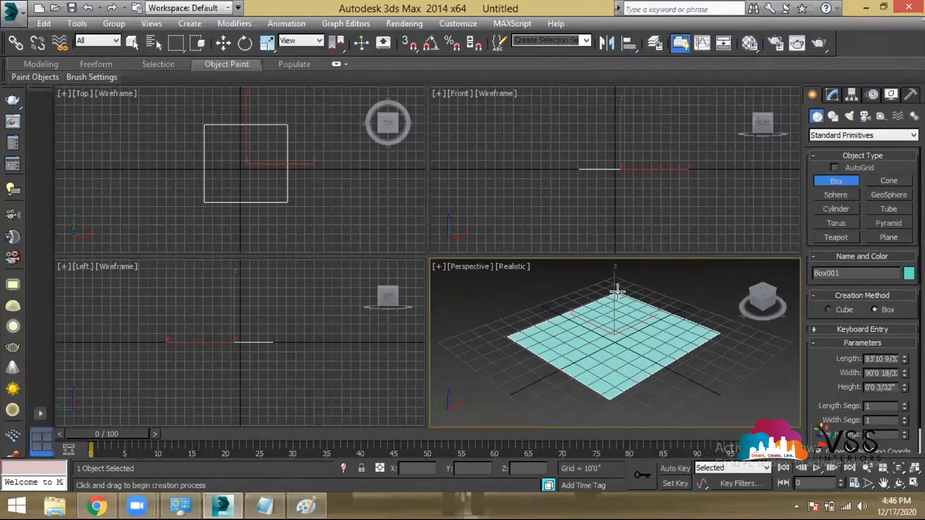
mouse_move(618, 292)
left_mouse_down()
mouse_move(611, 301)
mouse_move(616, 291)
left_mouse_up()
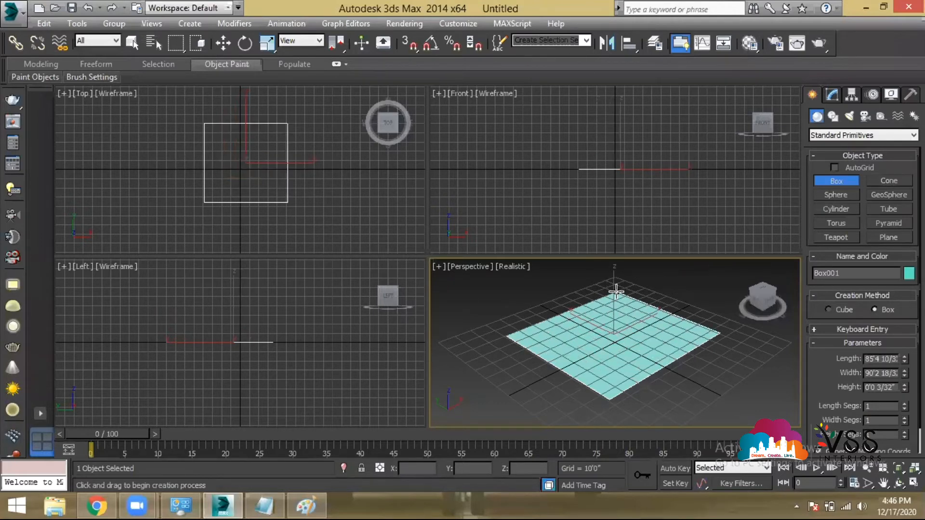
left_click(619, 191)
scroll(597, 391, "down", 3)
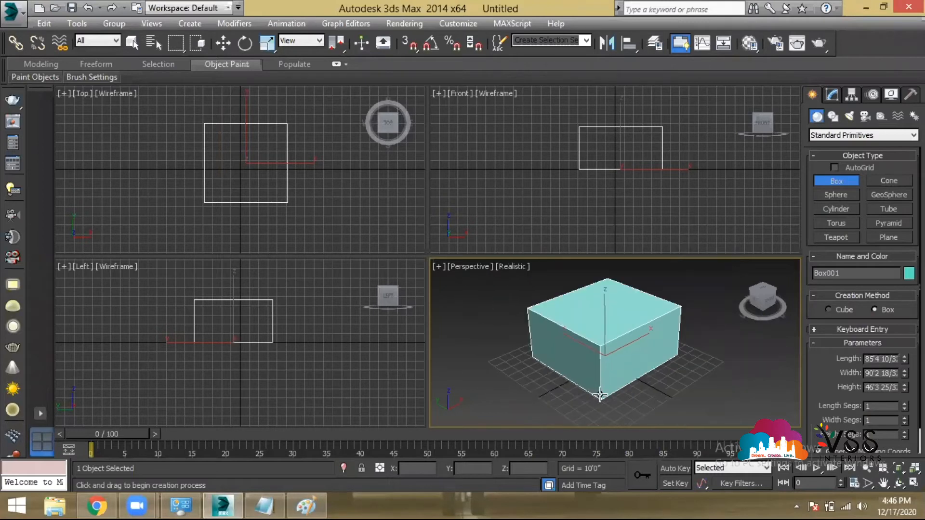
- Activate the Move tool and examine the box in the Perspective, Top, Front and Left viewports, including from below
scroll(548, 344, "up", 3)
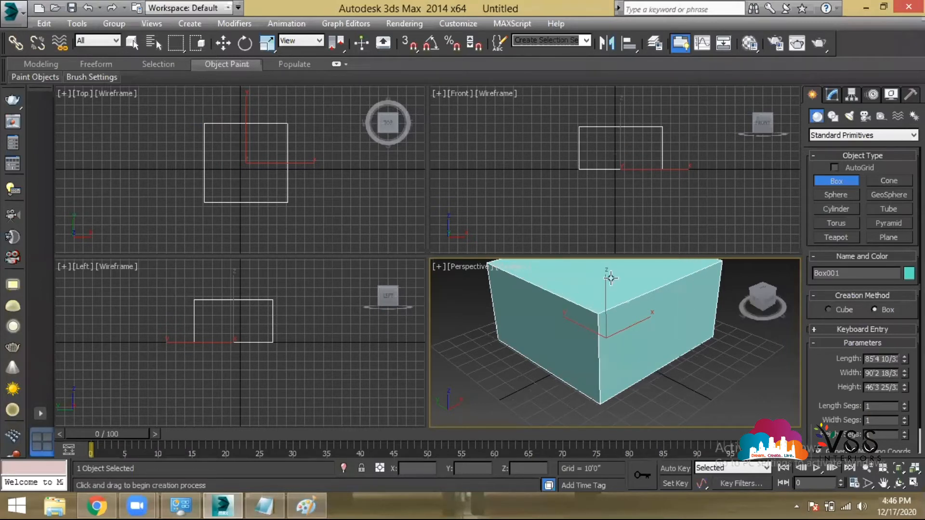
middle_click_drag(611, 278, 593, 319)
key("w")
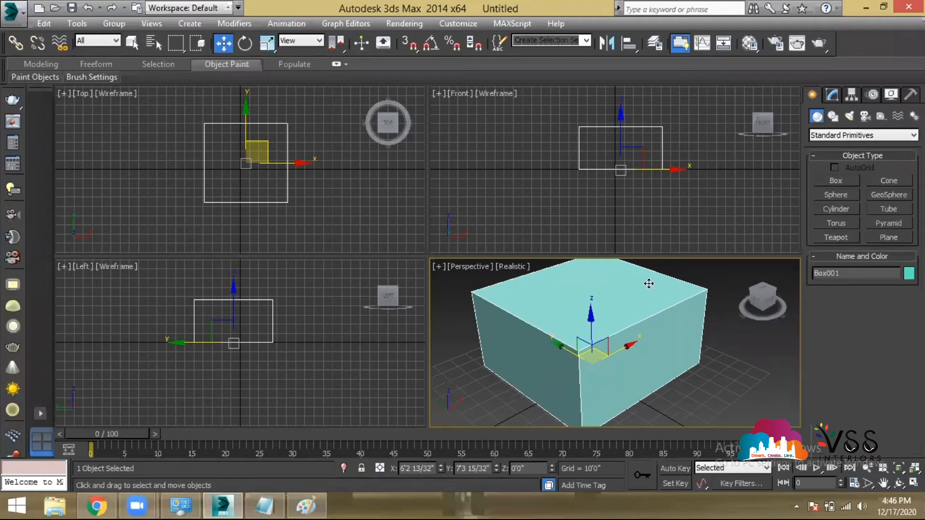
scroll(646, 294, "down", 2)
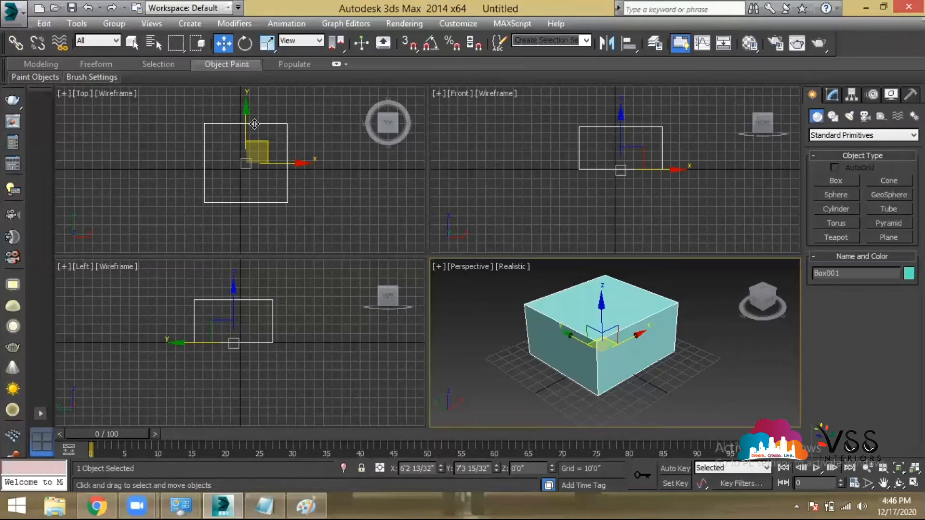
scroll(255, 168, "up", 4)
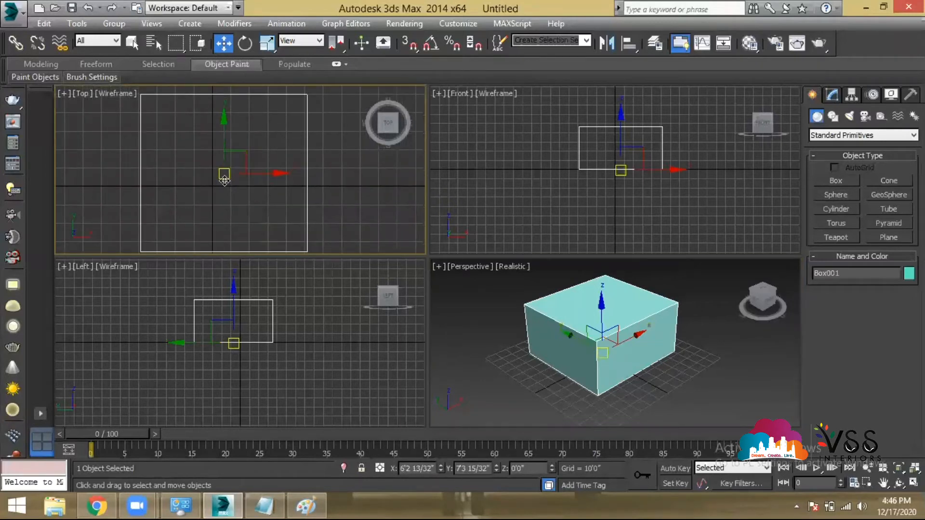
middle_click_drag(225, 178, 222, 175)
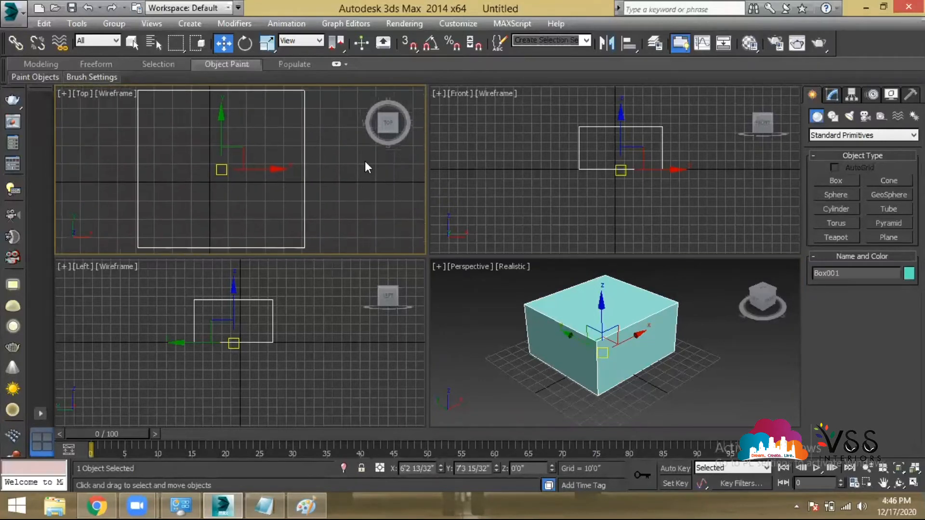
scroll(603, 167, "up", 4)
middle_click_drag(599, 182, 603, 169)
middle_click_drag(255, 325, 260, 341)
scroll(260, 342, "up", 2)
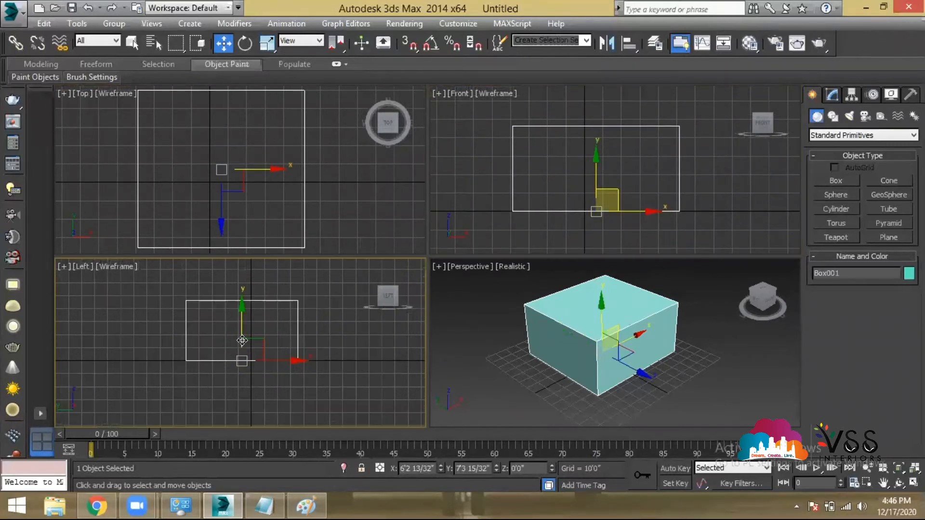
middle_click_drag(632, 331, 611, 308, "alt")
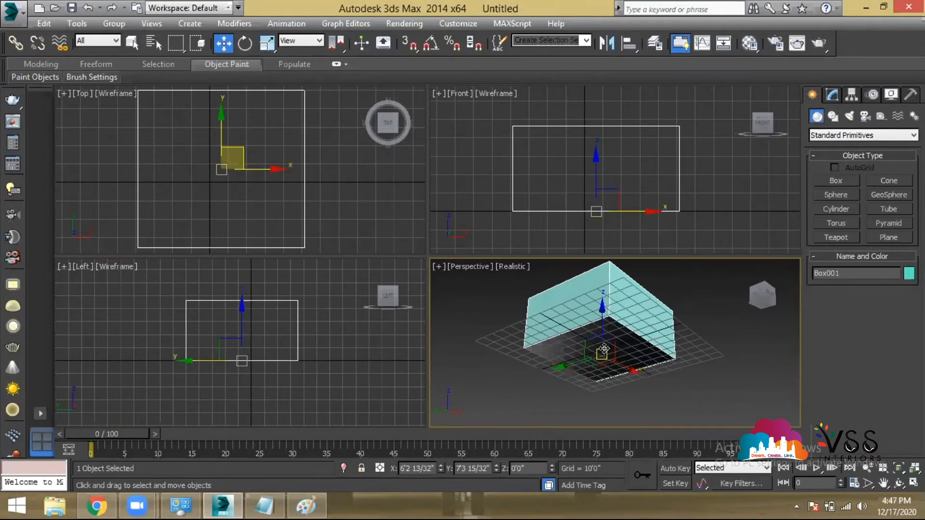
middle_click_drag(603, 356, 617, 371, "alt")
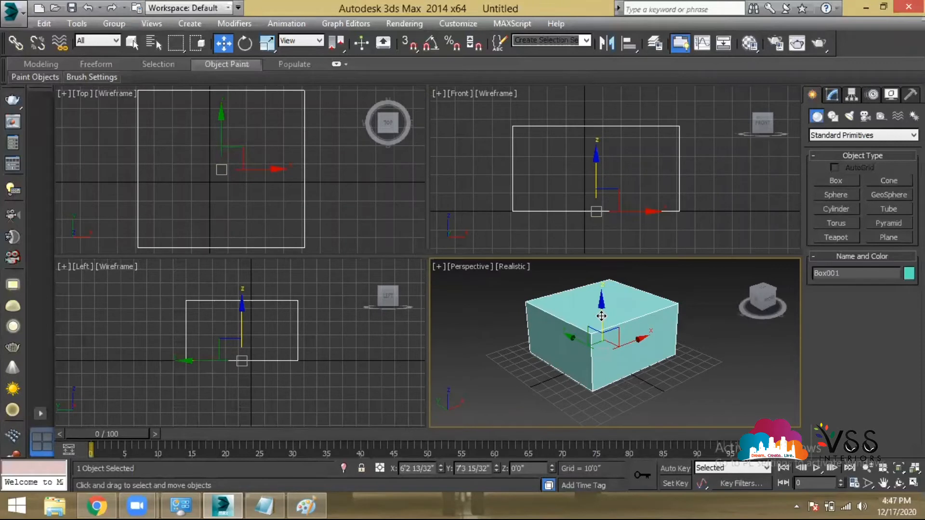
- Examine the box's pivot adjustment options in Hierarchy and return to the Standard Primitives object types
left_click(847, 95)
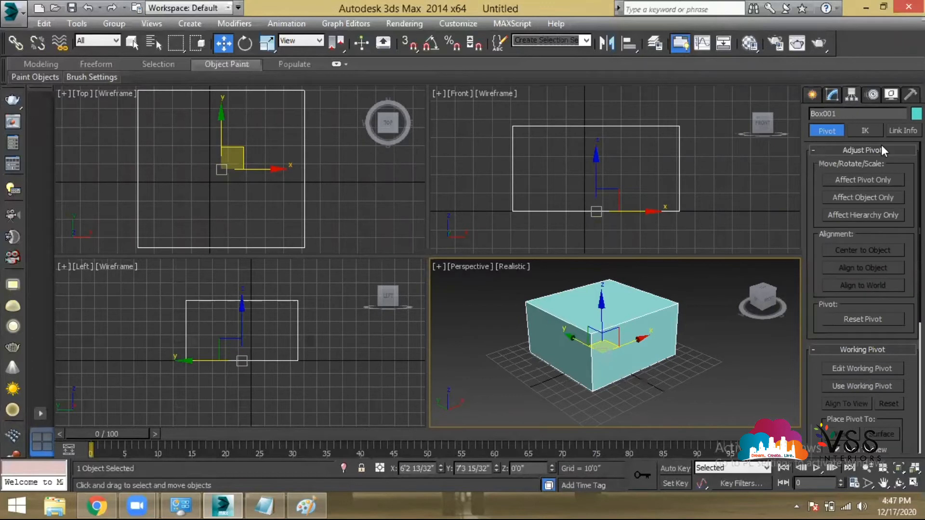
left_click(814, 94)
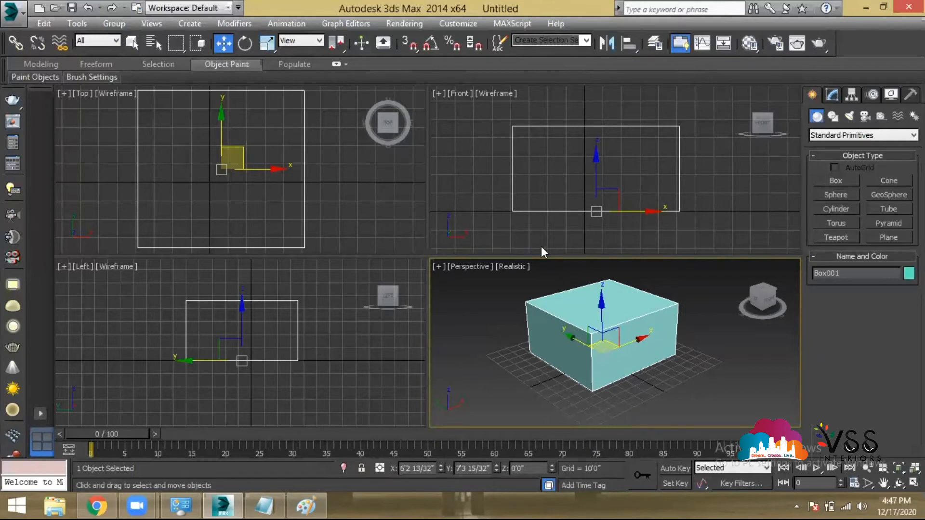
scroll(566, 311, "up", 5)
scroll(566, 310, "down", 4)
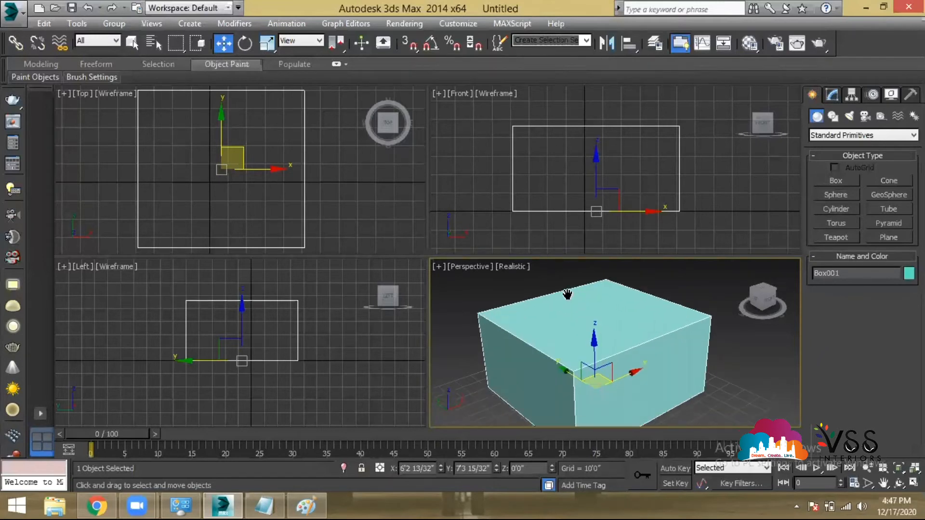
- View the box in the maximized Perspective and Top viewports, returning to the four-viewport layout after each
key("alt+w")
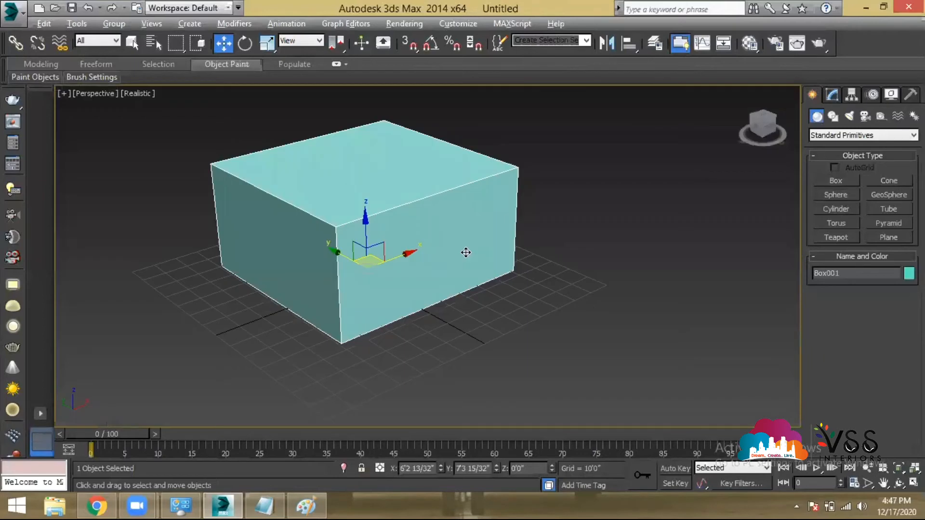
scroll(465, 252, "up", 5)
scroll(505, 282, "down", 5)
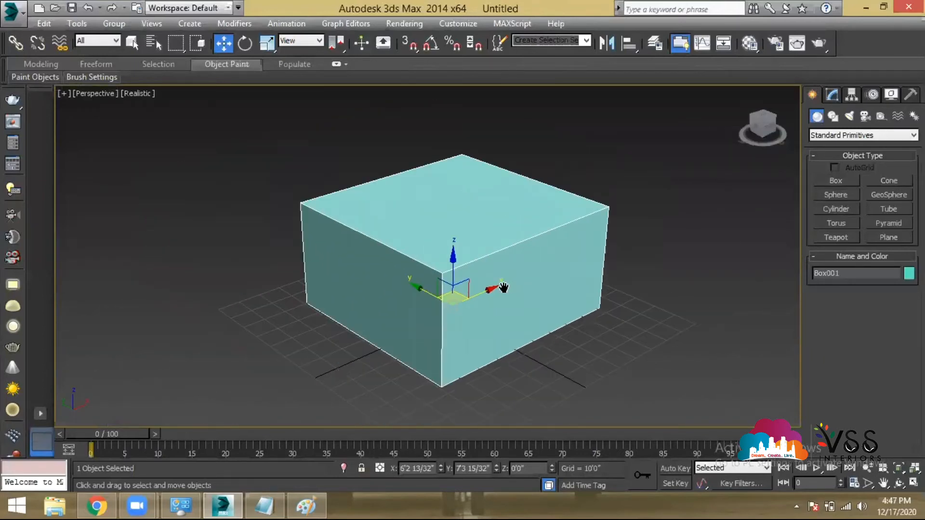
key("alt+w")
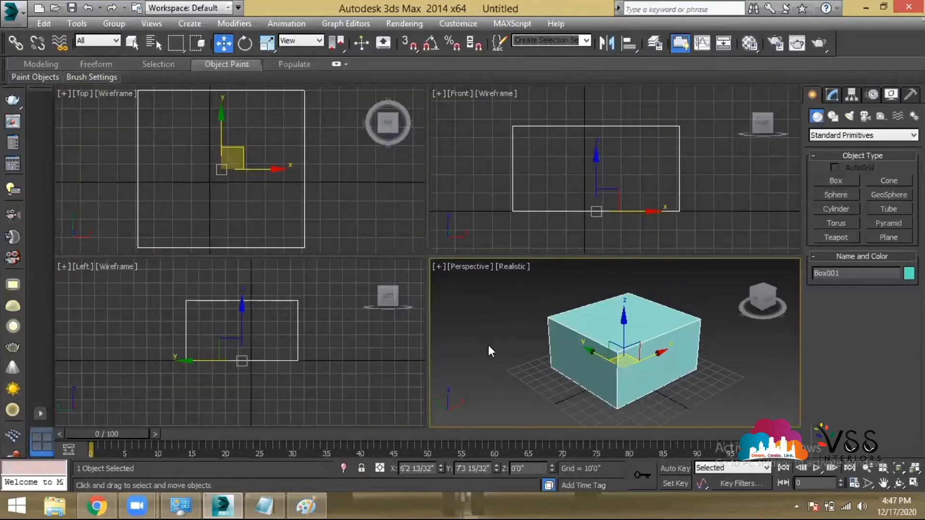
right_click(374, 325)
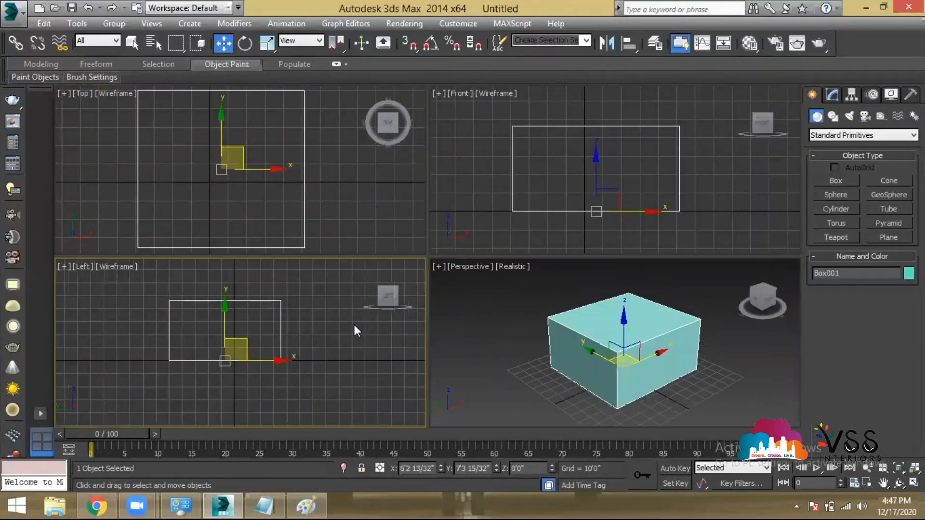
right_click(332, 184)
key("alt+w")
middle_click_drag(497, 225, 430, 187)
key("alt+w")
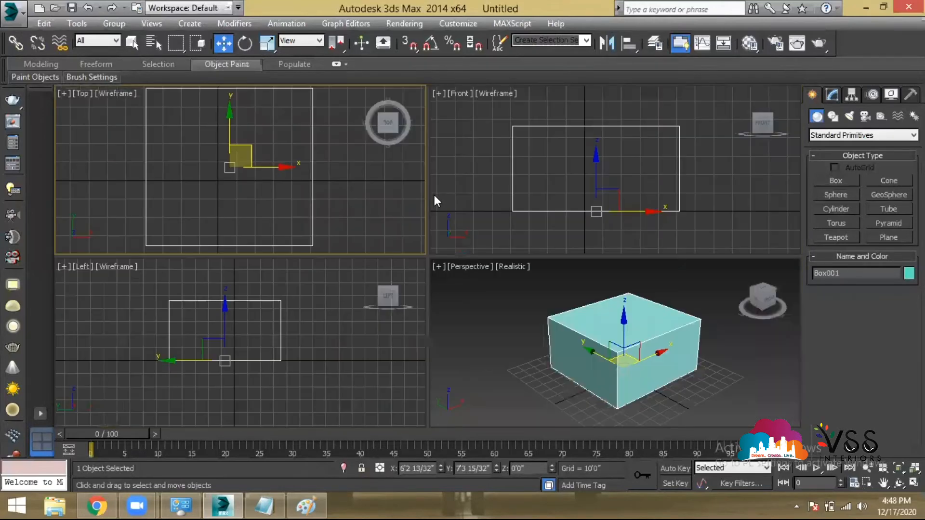
- View the box in the maximized Front and Left viewports, returning to the four-viewport layout after each
right_click(724, 149)
key("alt+w")
key("alt+w")
right_click(271, 337)
key("alt+w")
key("alt+w")
- Maximize the Perspective viewport and examine the box with its move gizmo axes
right_click(682, 324)
key("alt+w")
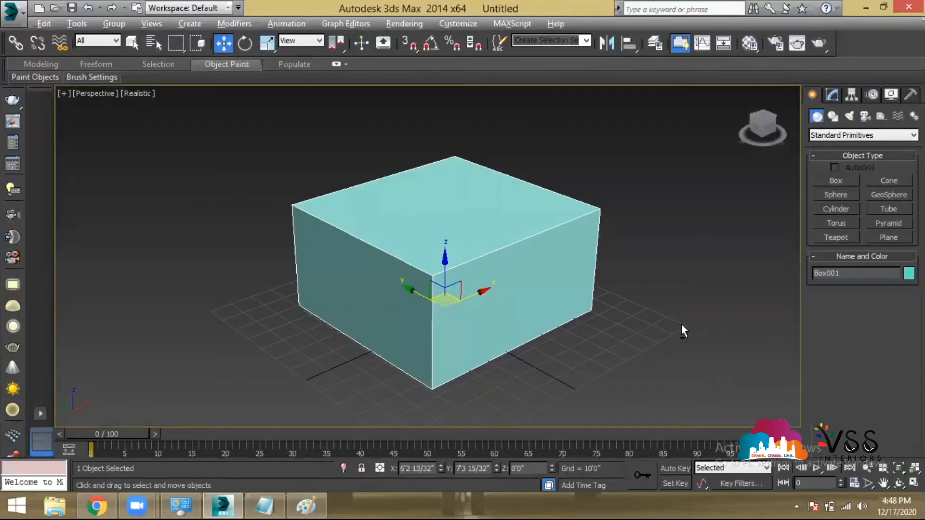
key("alt+w")
key("alt+w")
middle_click_drag(511, 349, 510, 359)
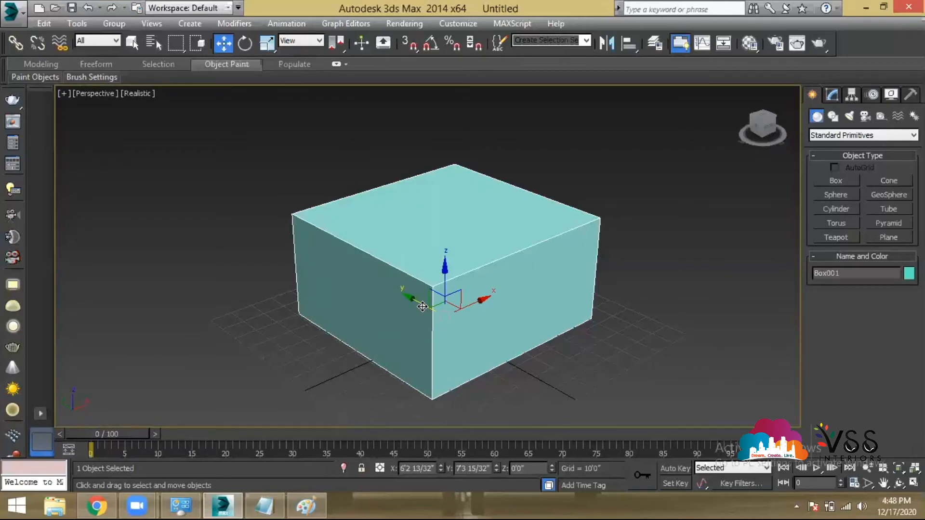
middle_click_drag(469, 312, 457, 322)
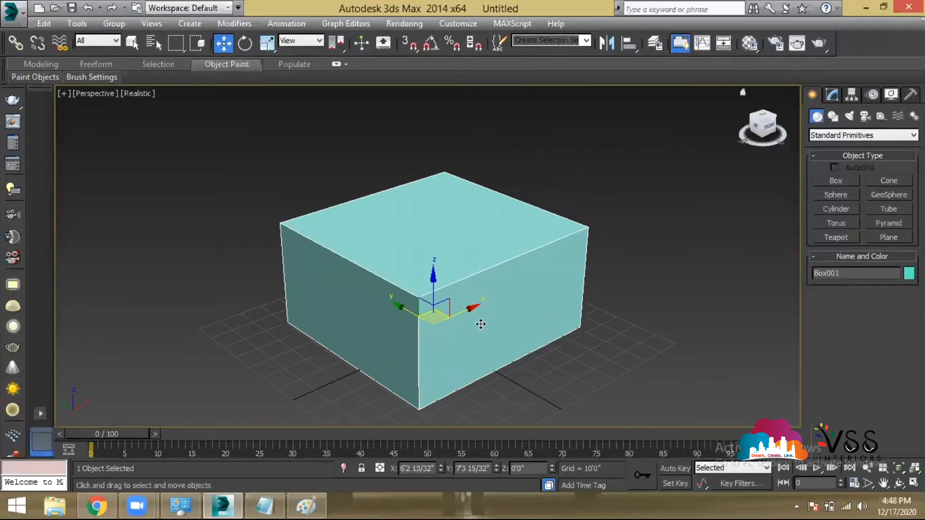
middle_click_drag(436, 306, 430, 302)
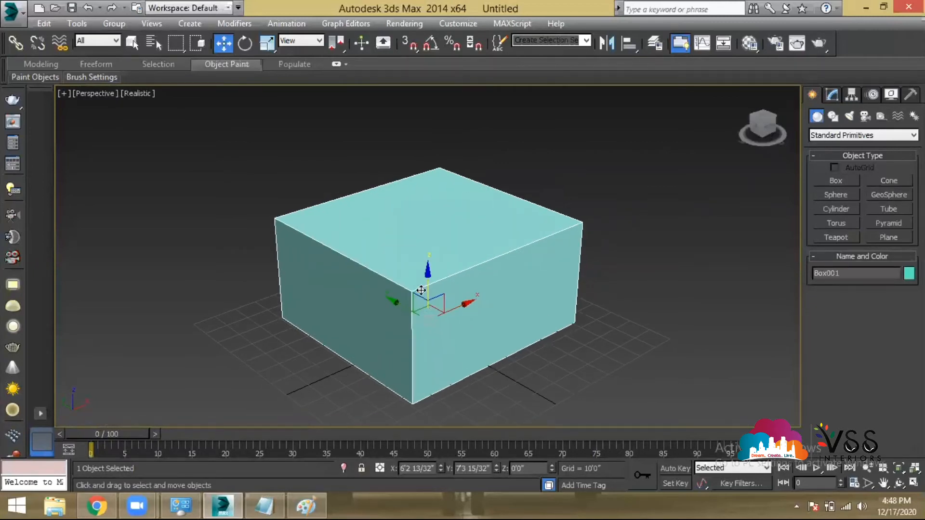
- Briefly show the Hierarchy options, return to the Create options and deselect the box
left_click(852, 95)
left_click(812, 96)
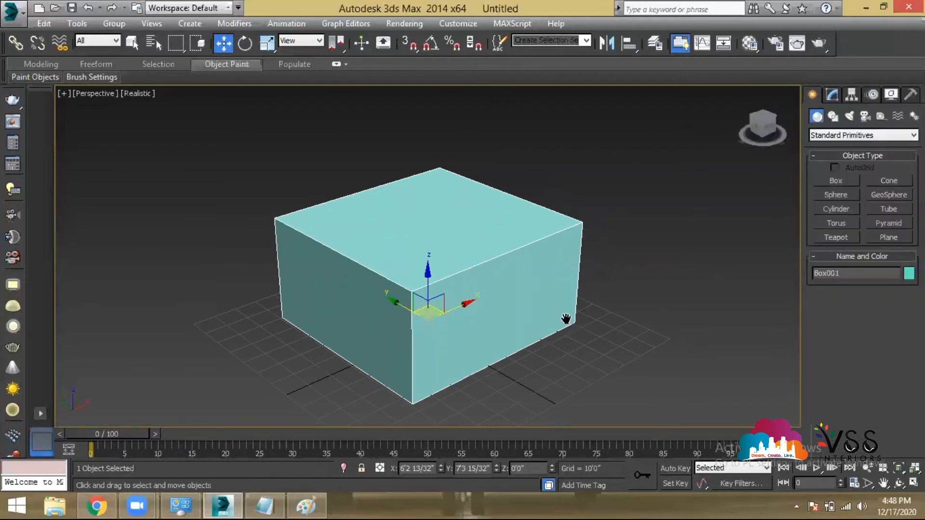
middle_click_drag(566, 318, 556, 314)
middle_click_drag(436, 284, 453, 279)
left_click(642, 277)
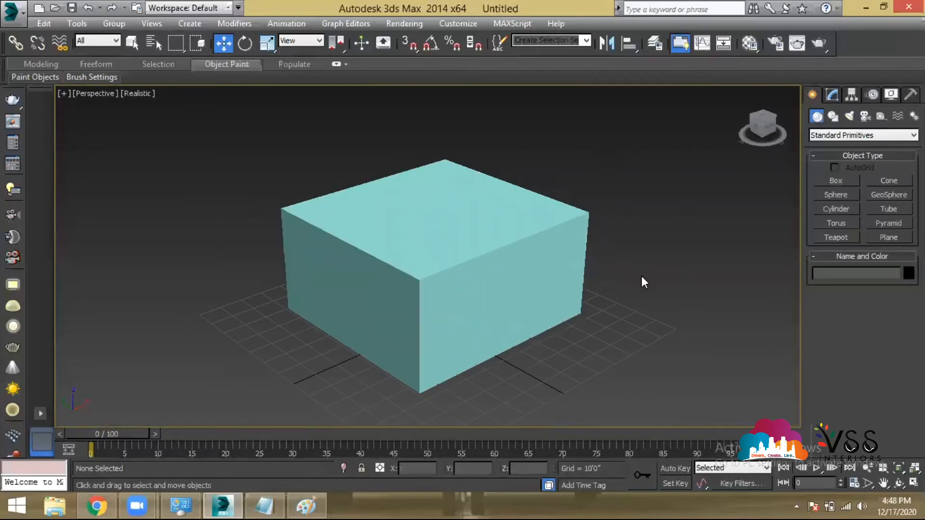
- Switch between the maximized and four-viewport layouts, ending with all four viewports shown and the Left viewport active
key("alt+w")
key("alt+w")
key("alt+w")
key("alt+w")
key("alt+w")
left_click(272, 309)
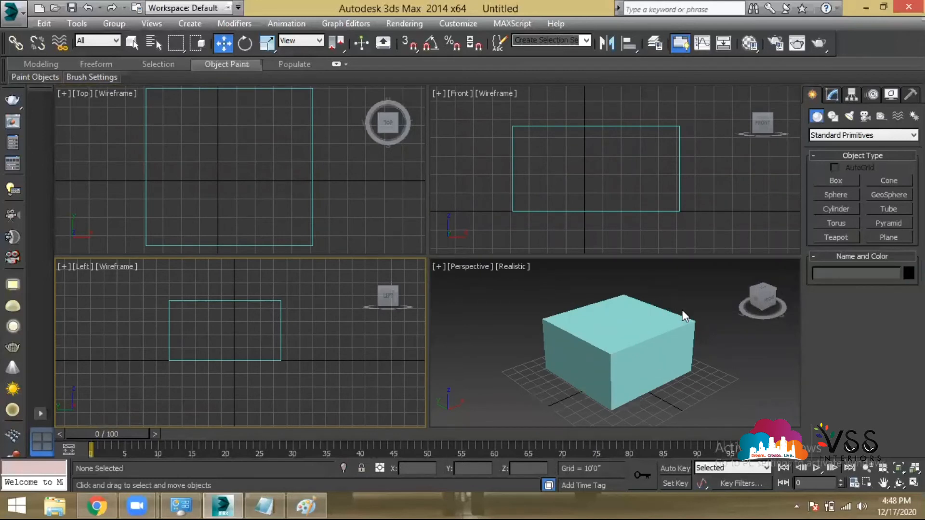
- Maximize the Perspective viewport and orbit around the box
left_click(613, 309)
key("alt+w")
mouse_move(386, 280)
middle_mouse_down("alt")
mouse_move(502, 288)
mouse_move(644, 251)
mouse_move(522, 306)
mouse_move(400, 268)
mouse_move(355, 288)
mouse_move(388, 276)
mouse_move(374, 281)
middle_mouse_up("alt")
middle_click_drag(475, 332, 478, 326, "alt")
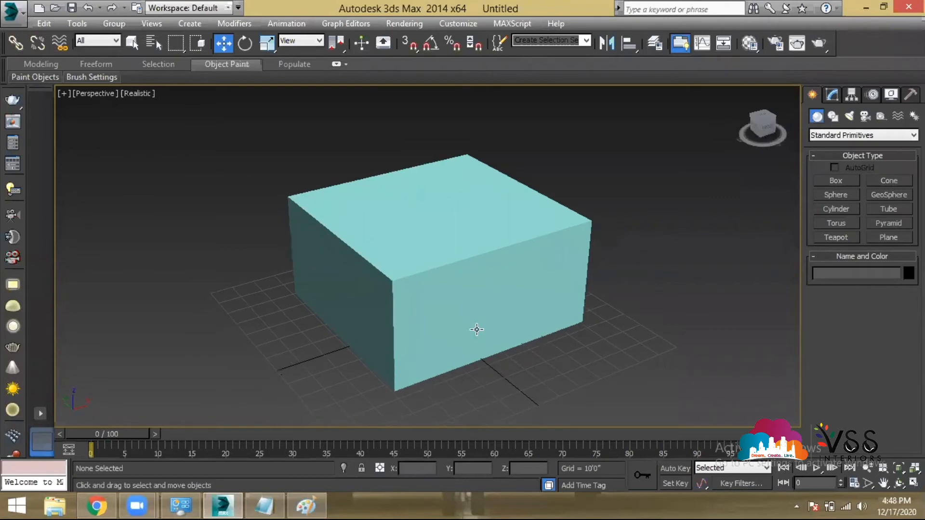
- Return to the four-viewport layout with the Left viewport active and maximize the Perspective viewport again
key("alt+w")
left_click(345, 290)
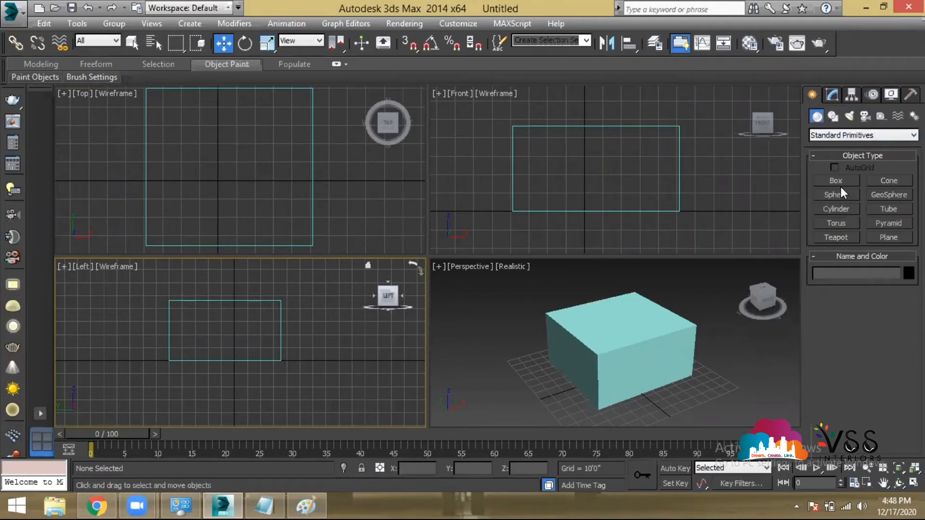
left_click(600, 326)
key("alt+w")
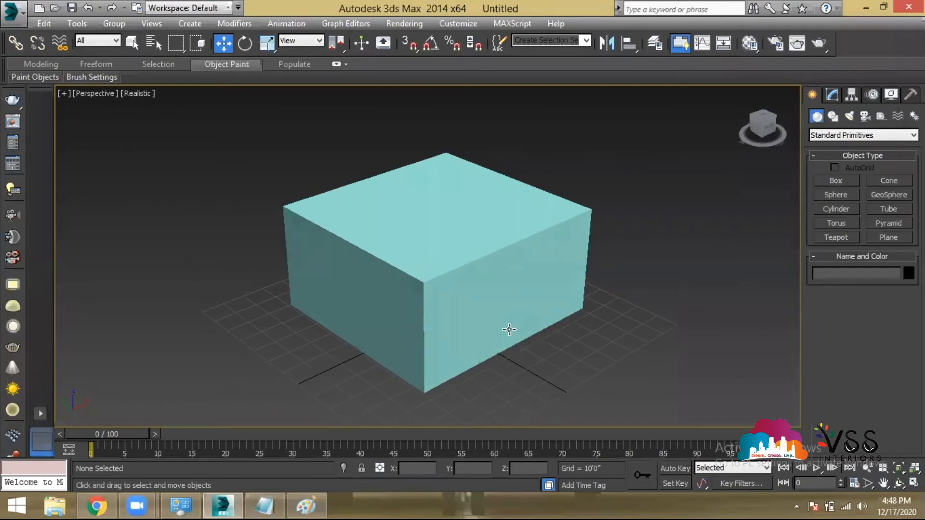
- Show the Modify options and the modifier list, then select the box to examine its name and parameters
middle_click_drag(528, 324, 527, 330, "alt")
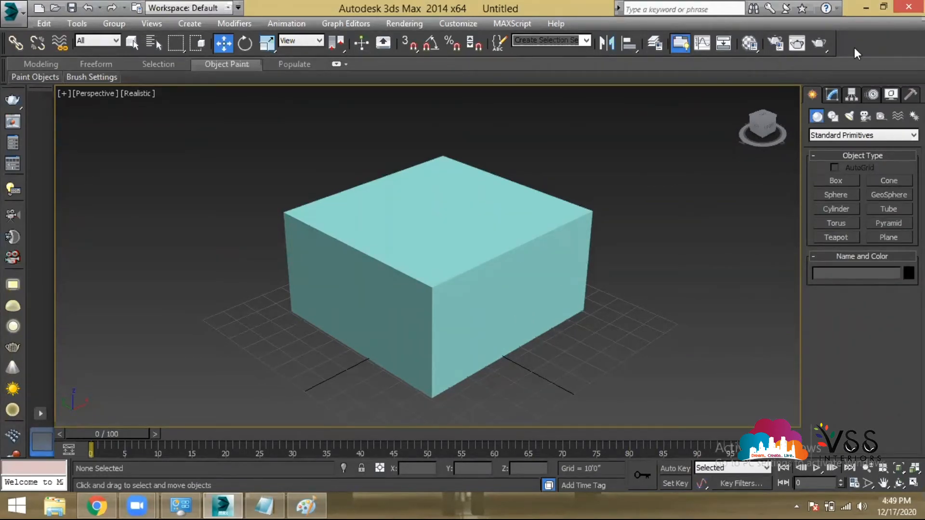
left_click(831, 95)
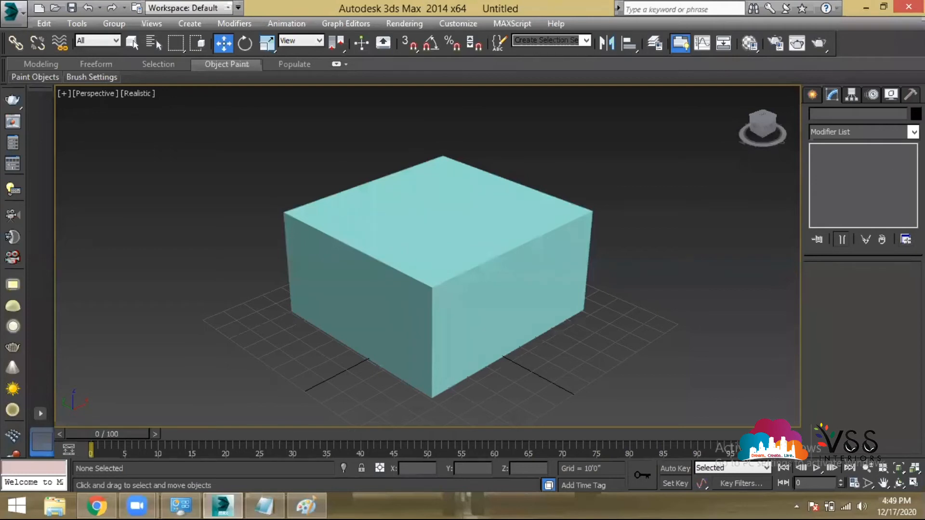
left_click(862, 131)
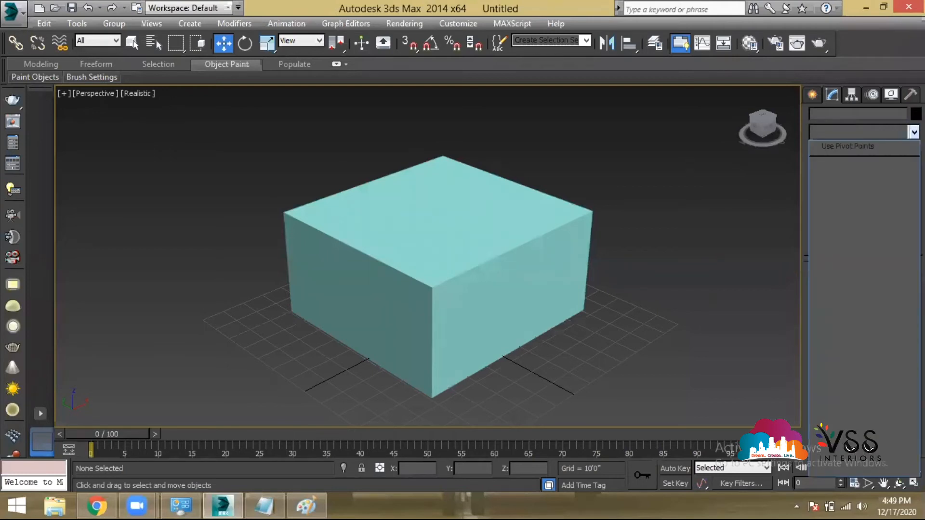
key("Escape")
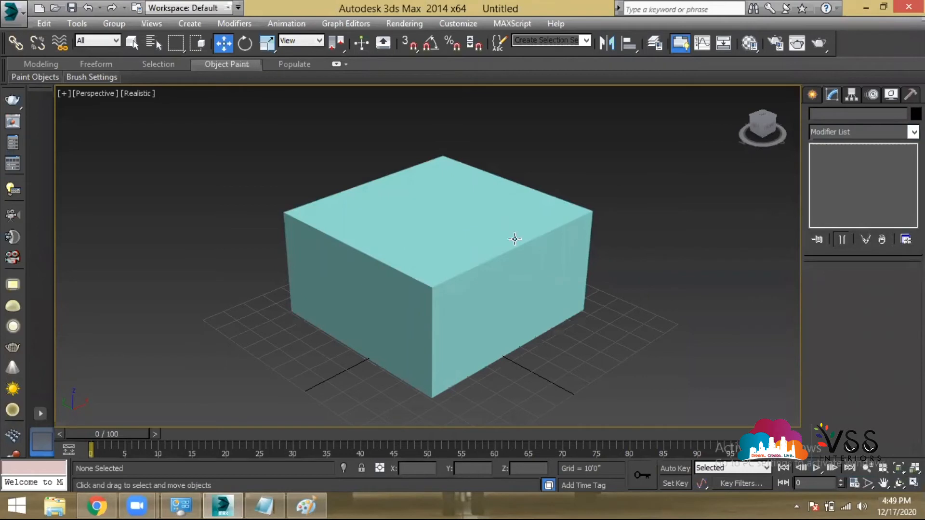
left_click(457, 230)
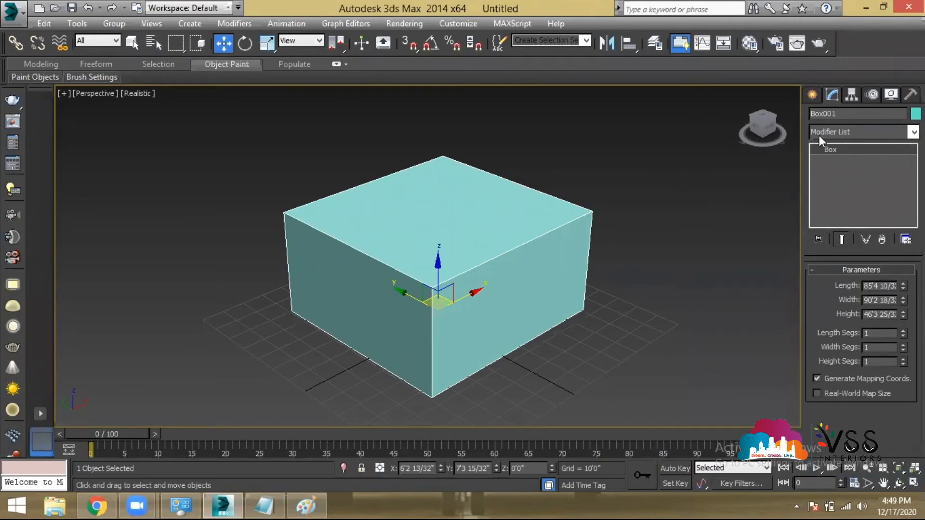
left_click(845, 113)
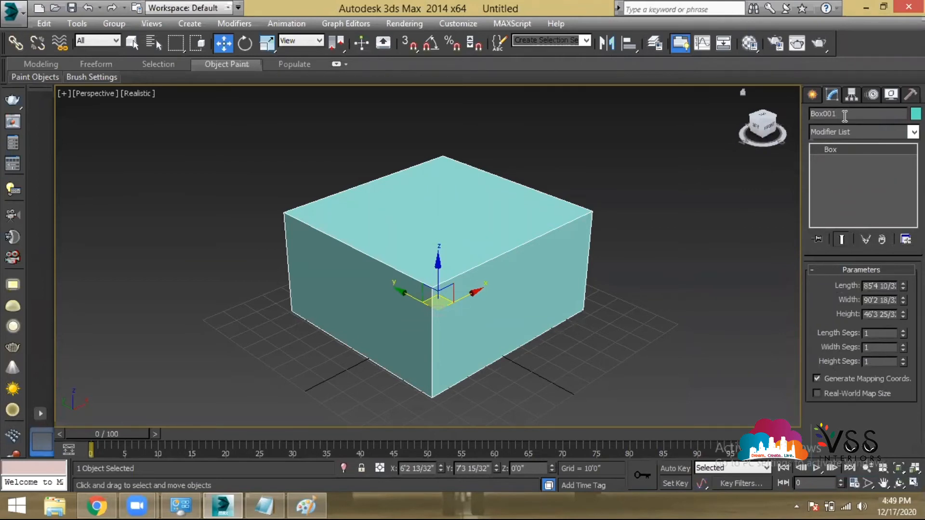
- Create a second standard box beside the teal one in the Perspective view and activate the Move tool
middle_click_drag(547, 243, 403, 228)
left_click(810, 94)
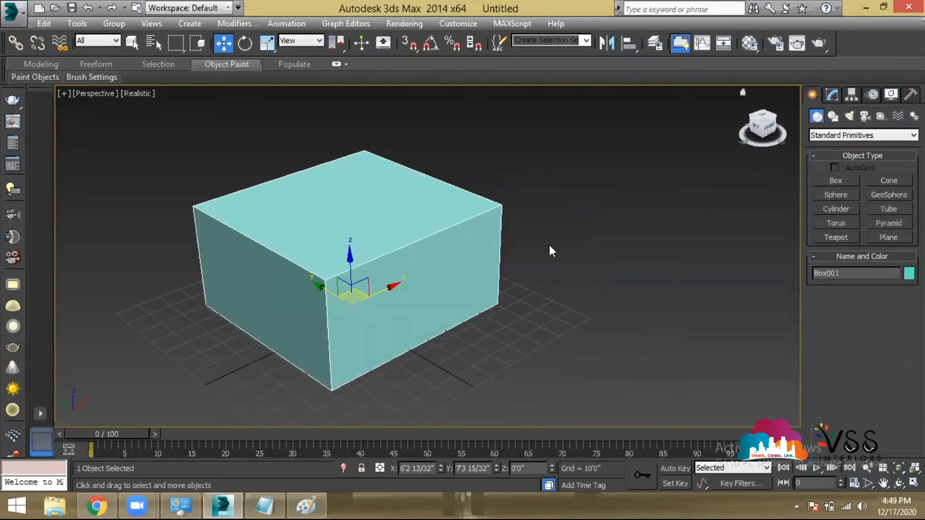
middle_click_drag(732, 239, 647, 251)
left_click(836, 180)
left_click_drag(614, 322, 599, 202)
left_click(622, 67)
key("w")
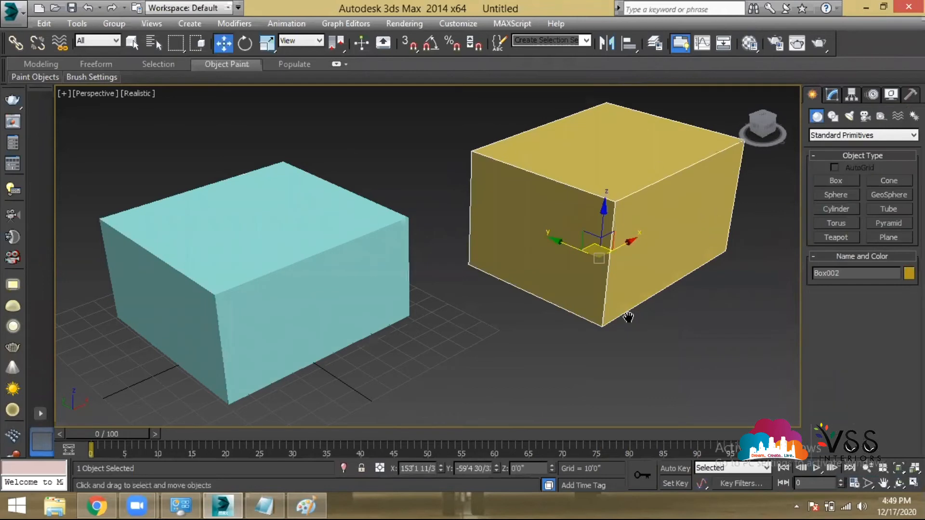
- Select the teal box and the yellow box in turn to compare their names and parameters in the Modify options
middle_click_drag(623, 316, 573, 314)
middle_click_drag(462, 268, 488, 287)
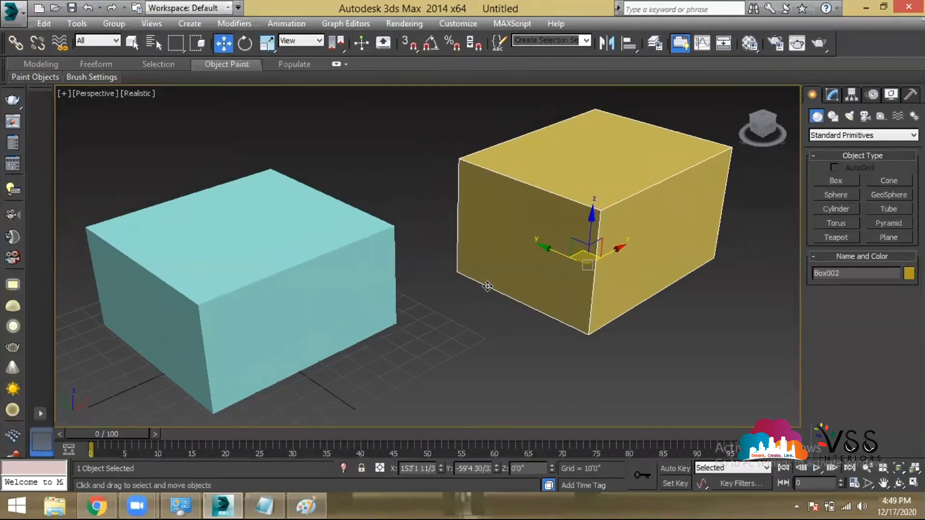
left_click(359, 255)
left_click(842, 98)
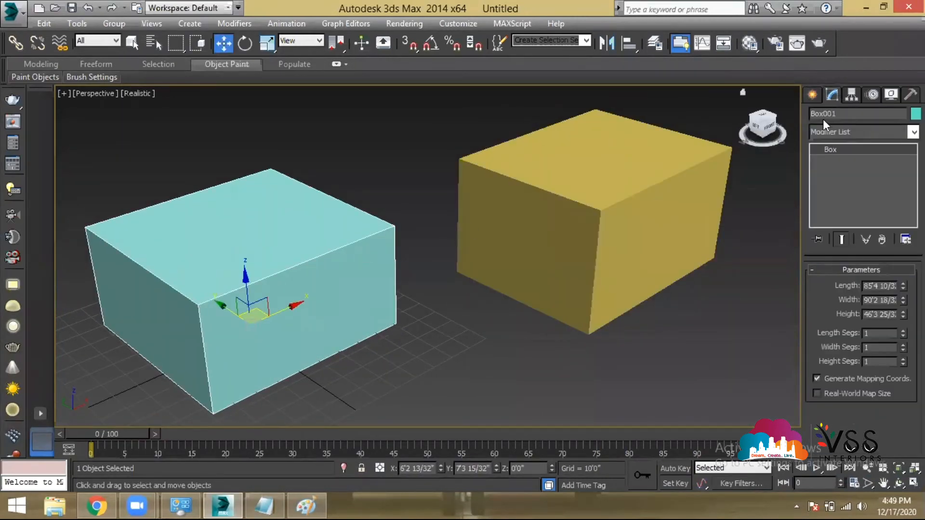
left_click(589, 171)
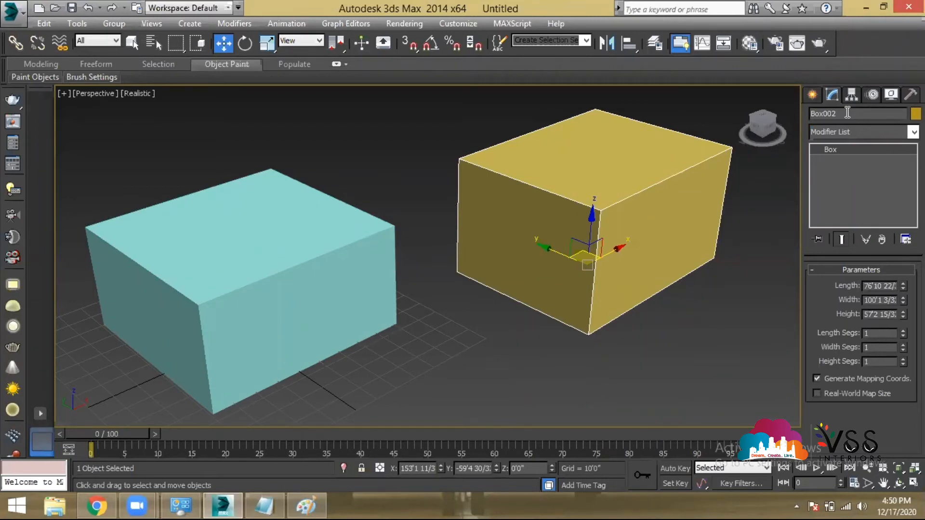
- Rename the yellow box as s1
left_click_drag(847, 112, 799, 112)
left_click(647, 360)
middle_click_drag(626, 232, 591, 232)
left_click(578, 198)
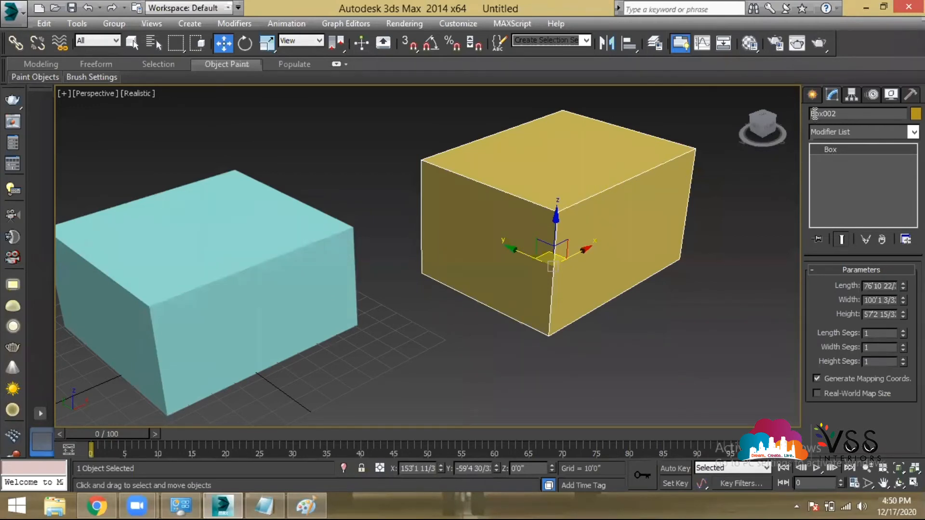
left_click(848, 111)
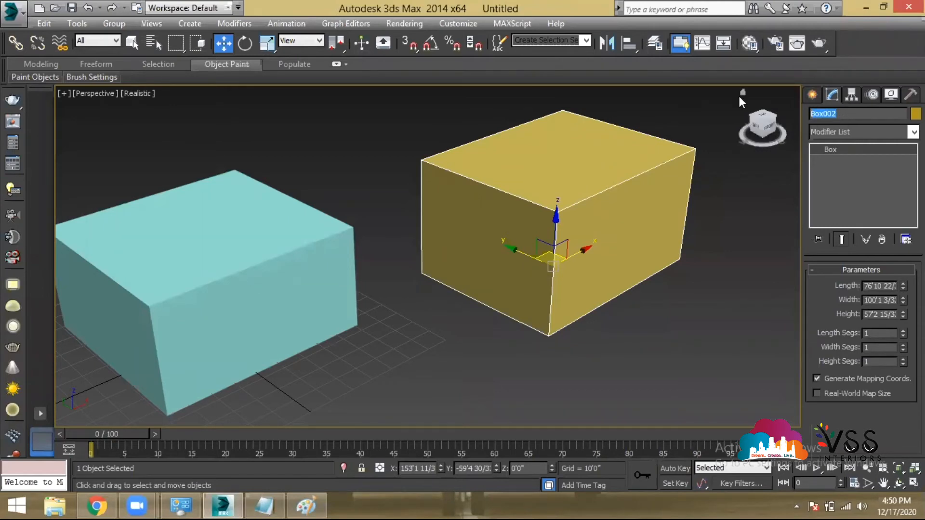
type("s2")
key("BackSpace")
type("1")
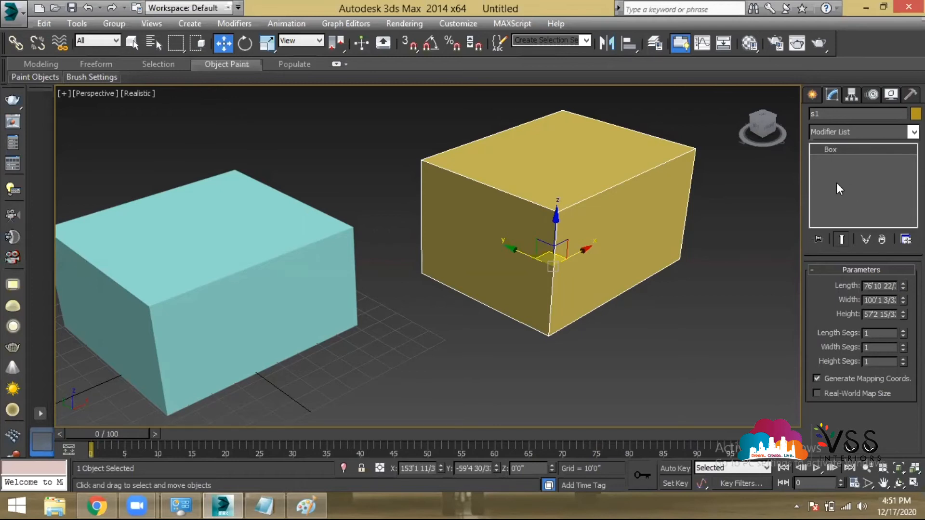
- Enlarge box s1 interactively to about 153'3" long, 114'2" wide and 79'6" high
middle_click_drag(659, 279, 585, 269)
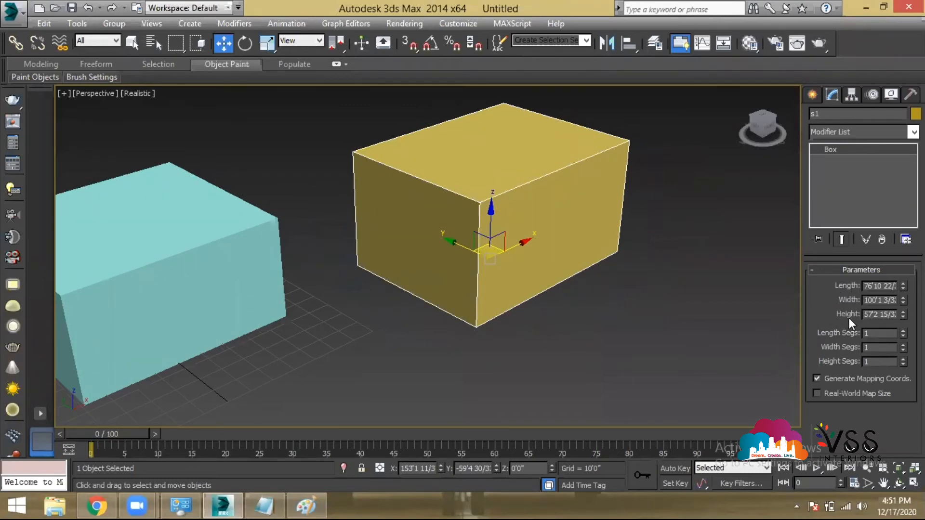
left_click_drag(903, 286, 900, 309)
scroll(583, 309, "down", 3)
middle_click_drag(594, 320, 546, 295)
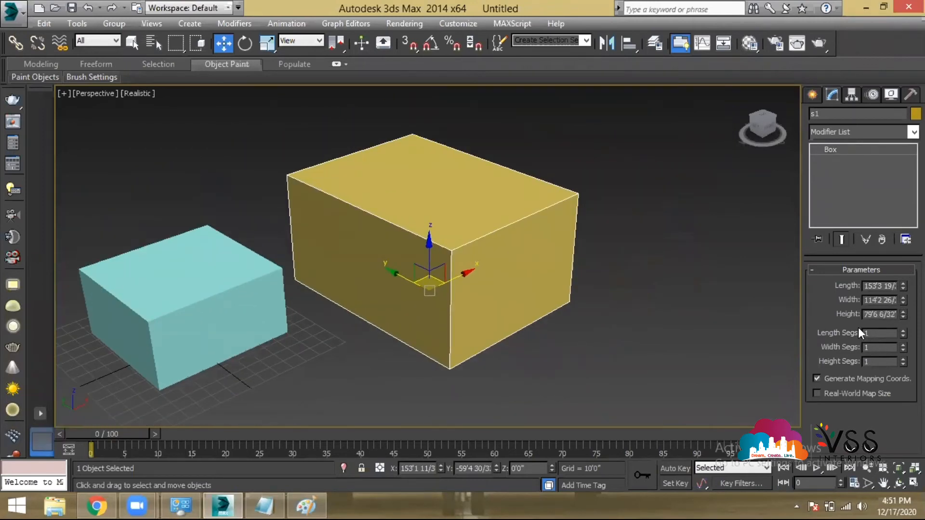
- Try a length of 10'0" for box s1 and undo the change
double_click(864, 287)
key("BackSpace")
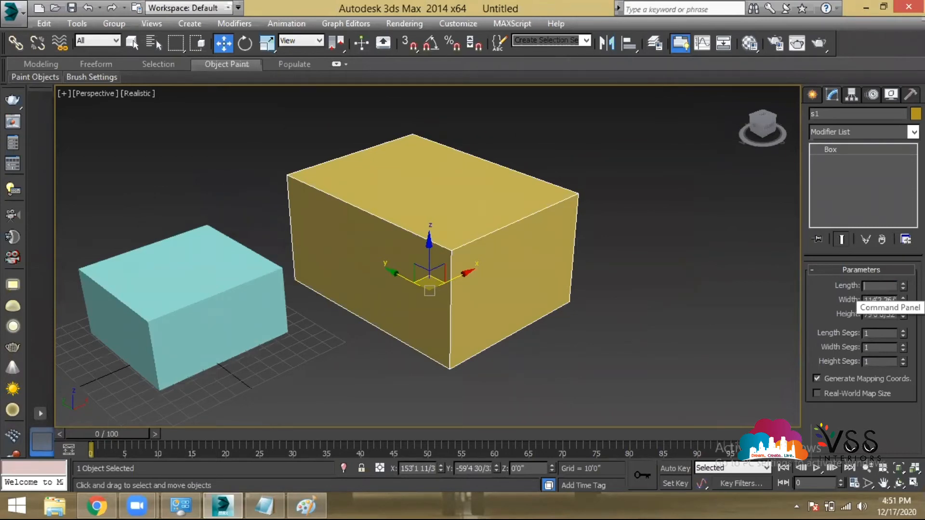
type("10")
key("Return")
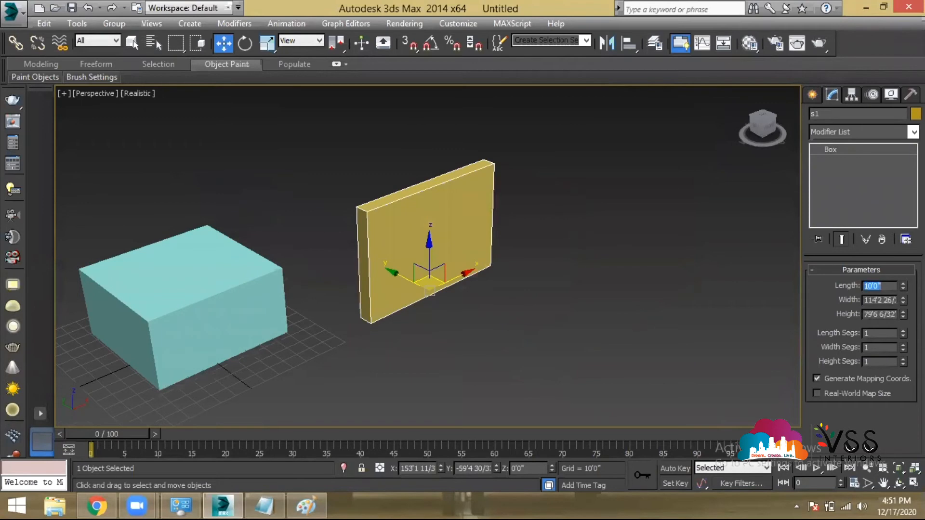
key("Tab")
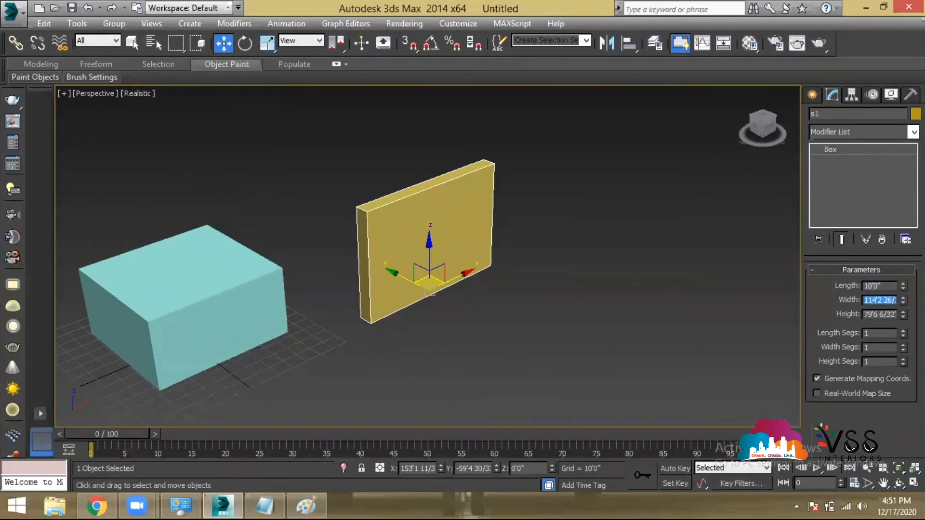
scroll(457, 312, "up", 5)
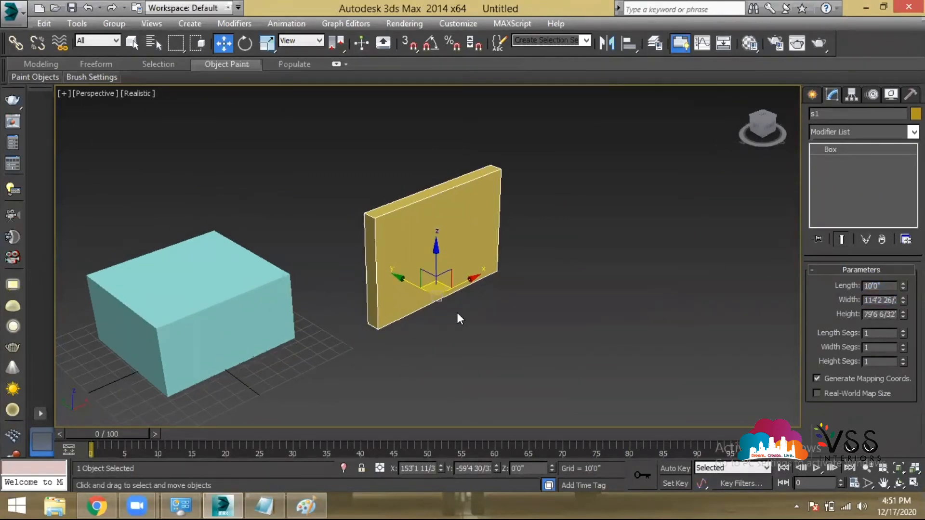
key("ctrl+z")
middle_click_drag(547, 283, 488, 292)
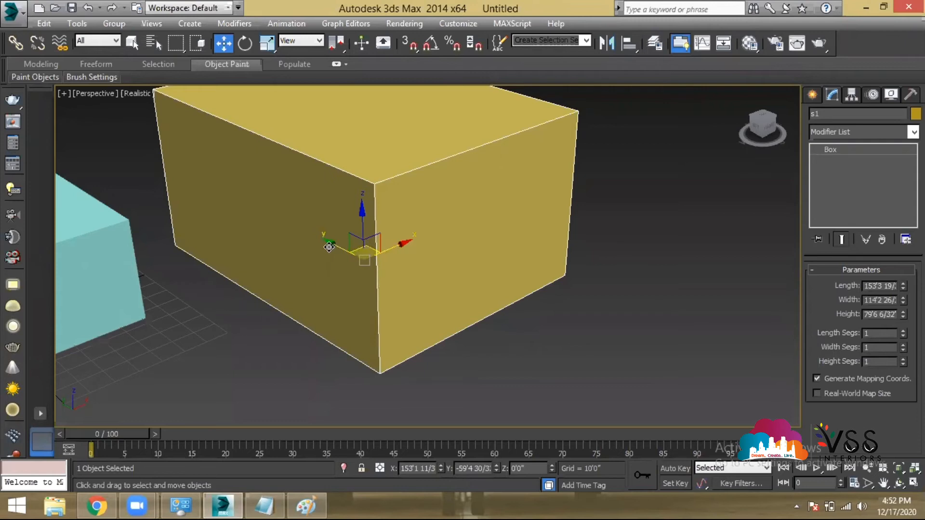
- Set box s1's length to 15'0", width to 20'0" and height to 10'0"
scroll(558, 264, "down", 2)
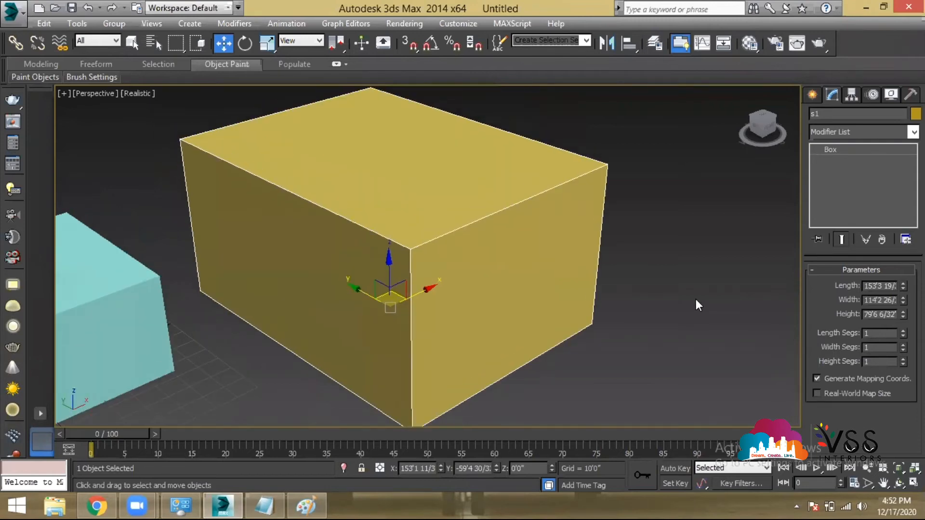
mouse_move(907, 273)
left_mouse_down()
mouse_move(908, 344)
mouse_move(905, 287)
left_mouse_up()
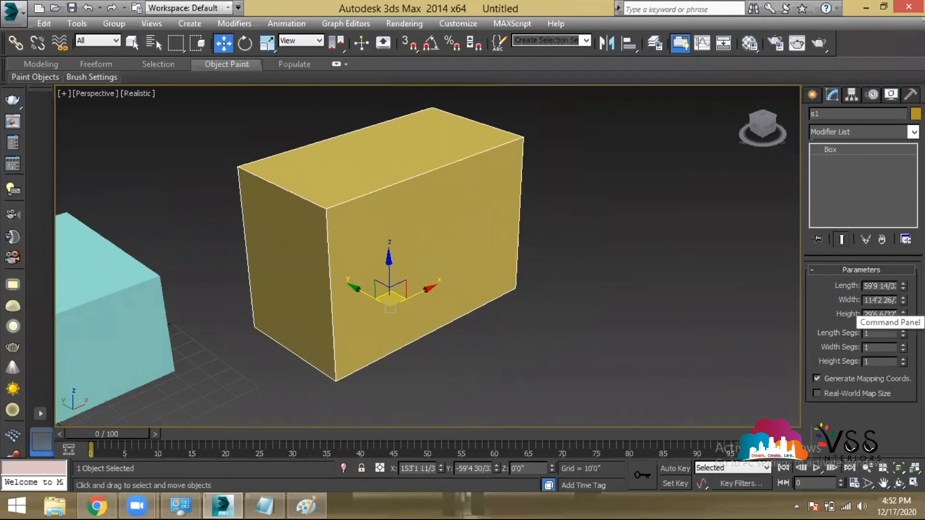
key("Delete")
key("Delete")
key("Delete")
key("Delete")
key("Delete")
key("Delete")
key("Delete")
key("Delete")
key("Delete")
key("Delete")
key("Delete")
type("15")
key("Tab")
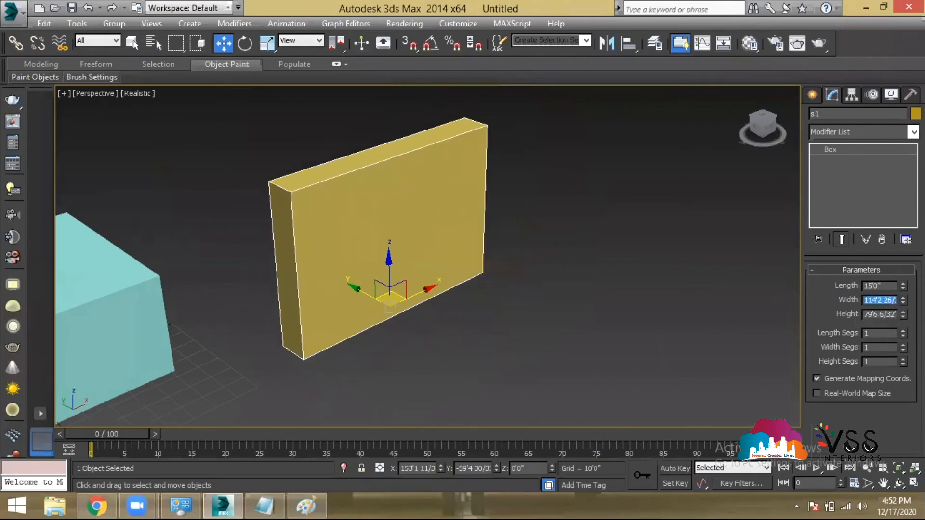
type("20")
key("Tab")
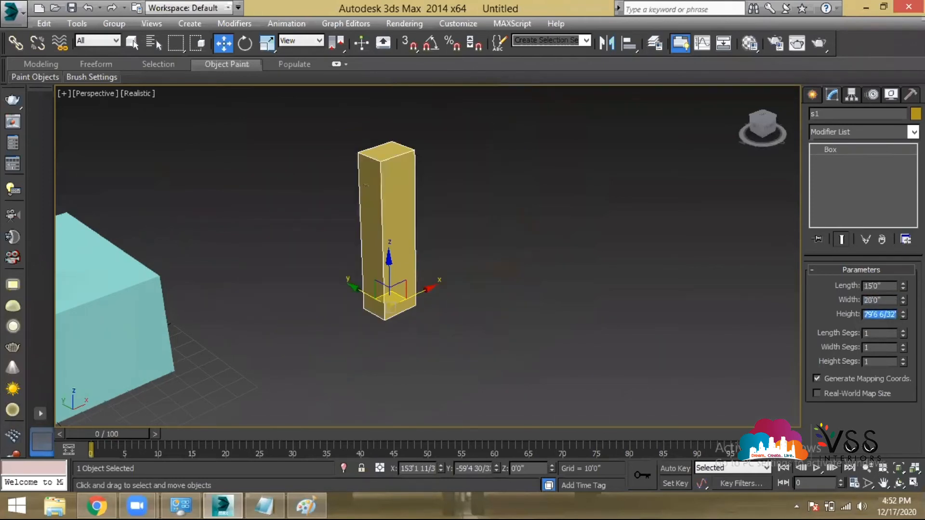
type("10")
key("Return")
- Examine the resized yellow box up close from several distances in the Perspective view
middle_click_drag(296, 361, 417, 278)
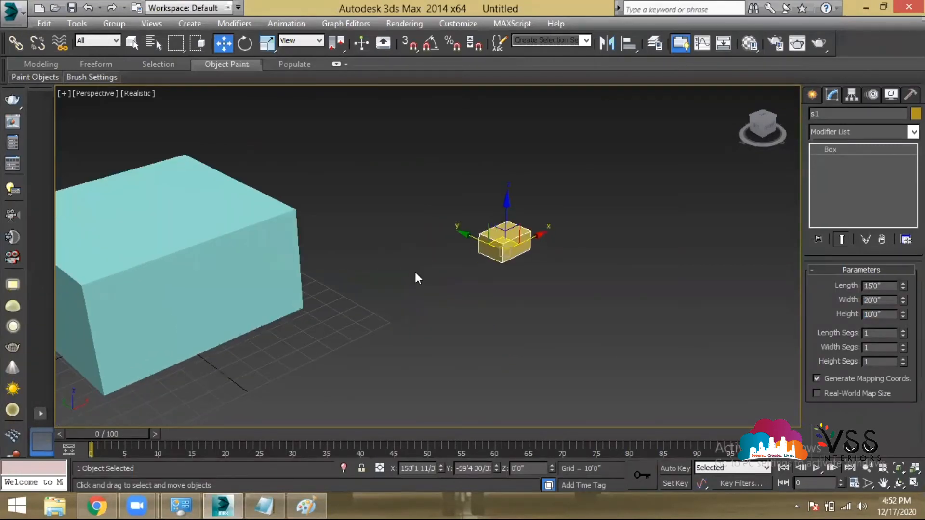
scroll(505, 288, "up", 8)
scroll(547, 264, "up", 5)
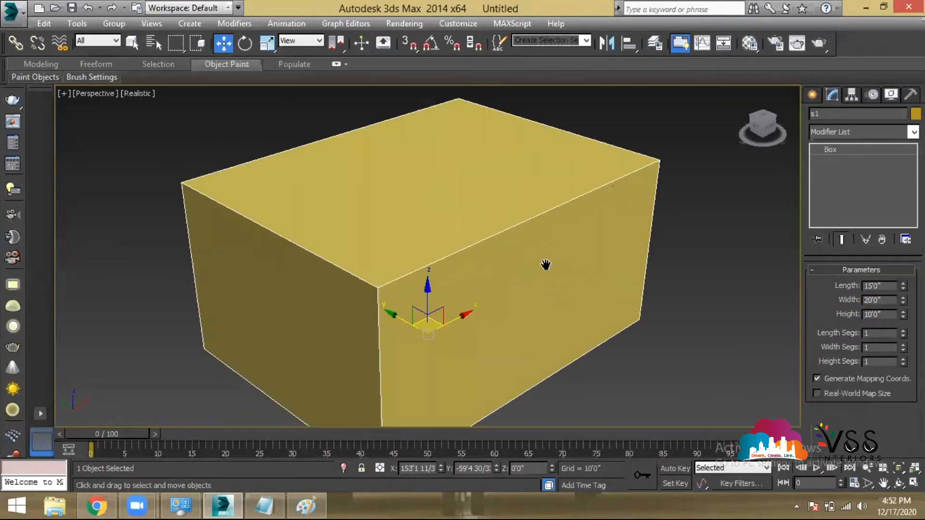
scroll(543, 254, "down", 8)
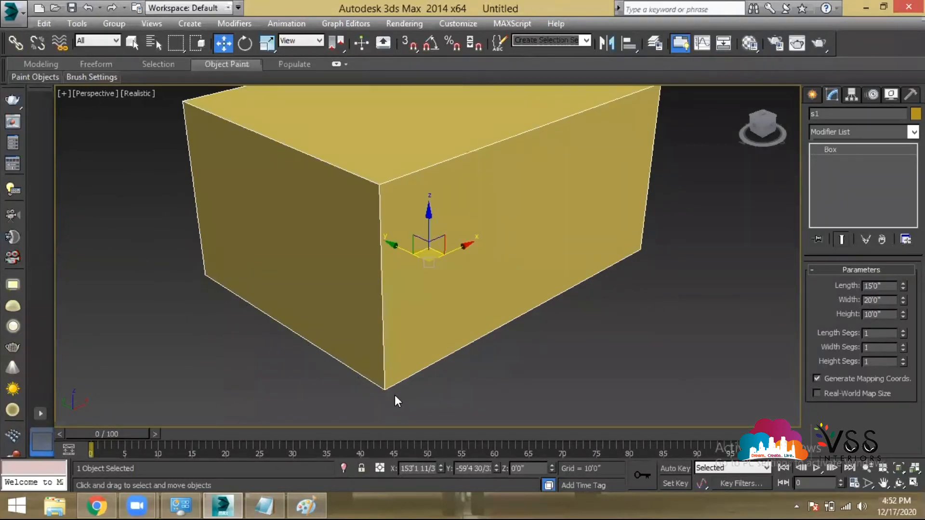
middle_click_drag(502, 311, 357, 274, "alt")
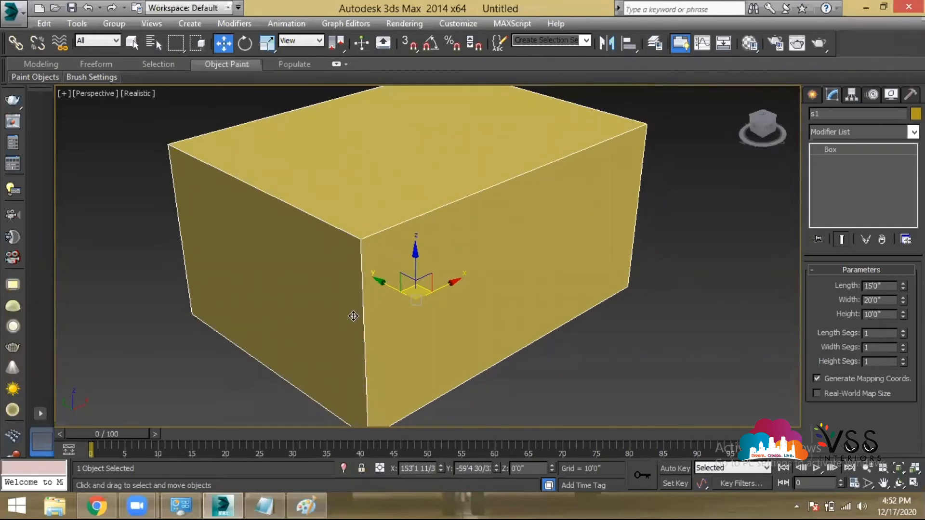
scroll(351, 314, "down", 5)
scroll(408, 291, "up", 2)
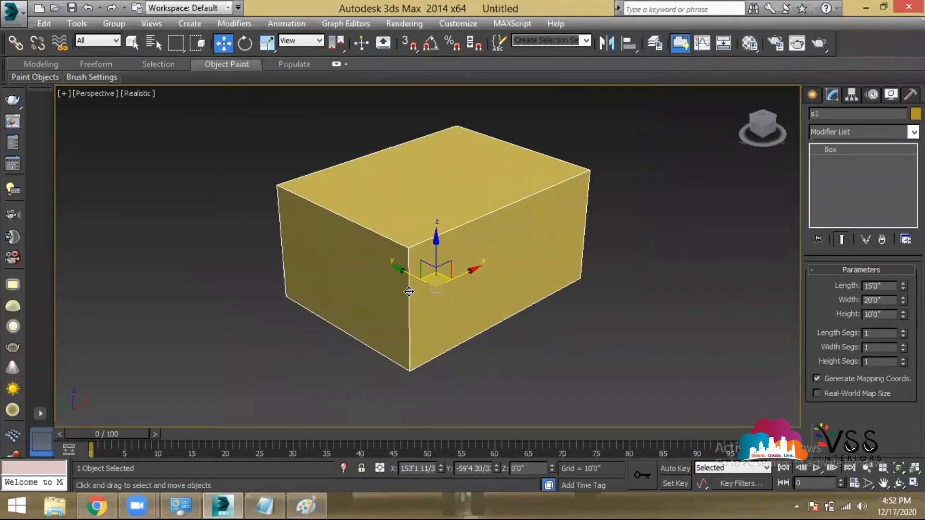
middle_click_drag(451, 331, 506, 325)
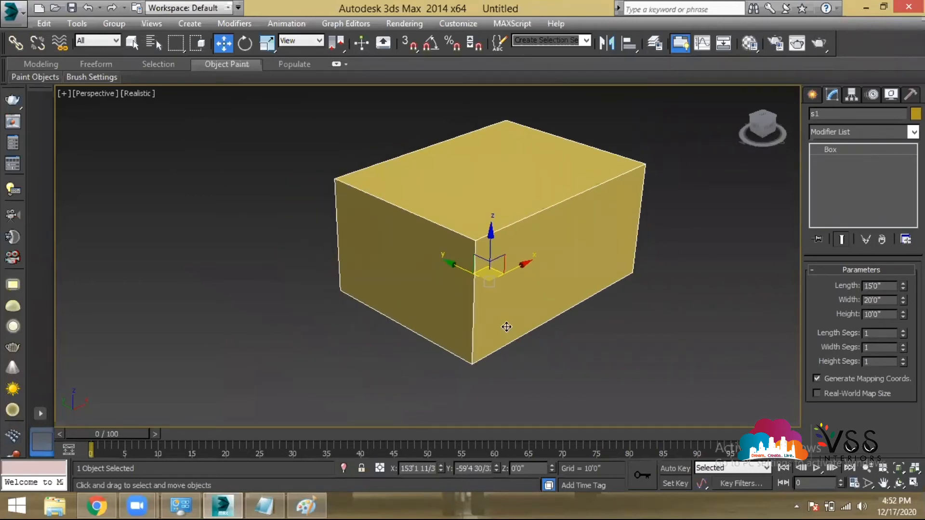
- Delete the large teal box
scroll(506, 324, "down", 3)
scroll(520, 320, "down", 3)
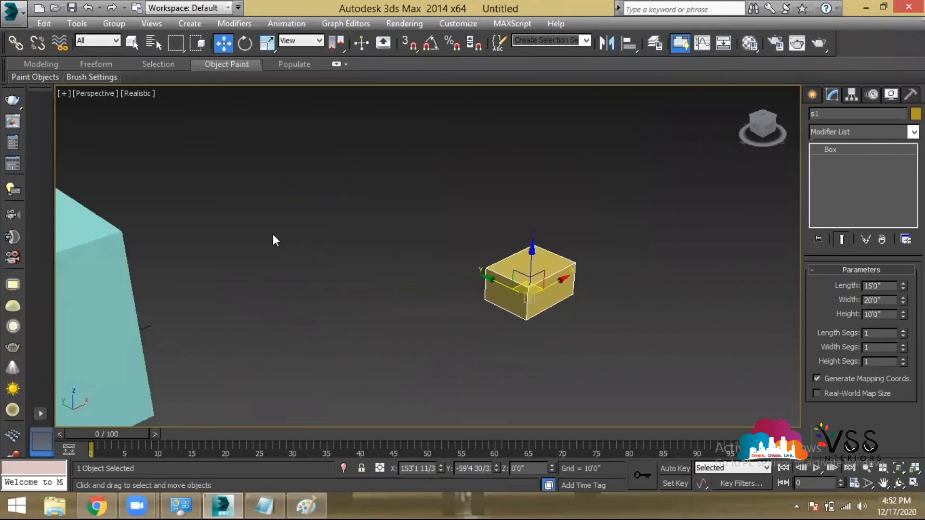
left_click(125, 268)
scroll(183, 281, "down", 3)
key("Delete")
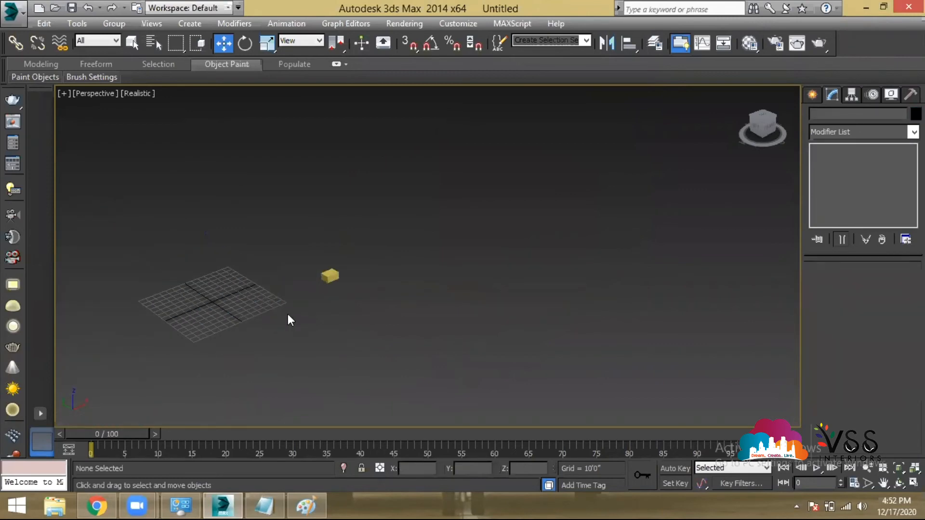
- Move the yellow box s1 to the origin by setting its X and Y positions to 0
left_click(325, 276)
key("F10")
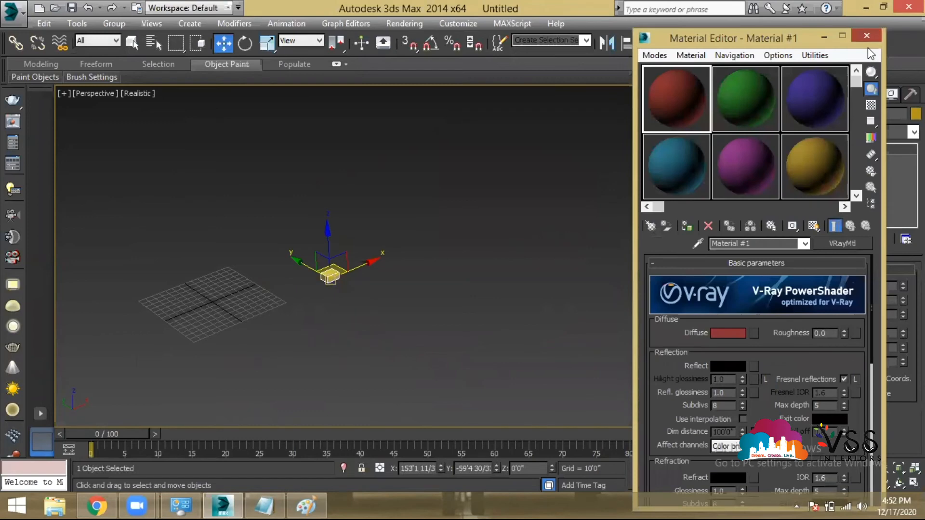
left_click(882, 32)
left_click_drag(434, 467, 431, 468)
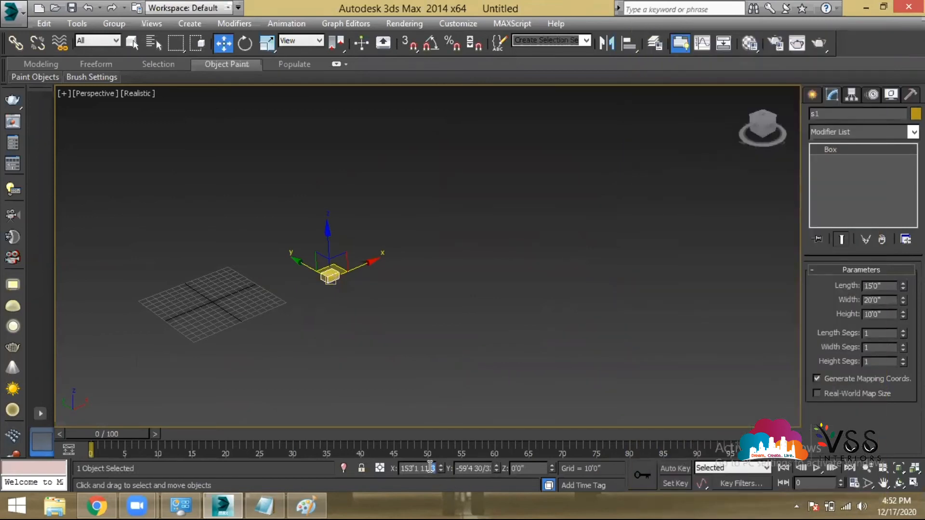
key("BackSpace")
type("0")
key("Tab")
type("0")
key("Tab")
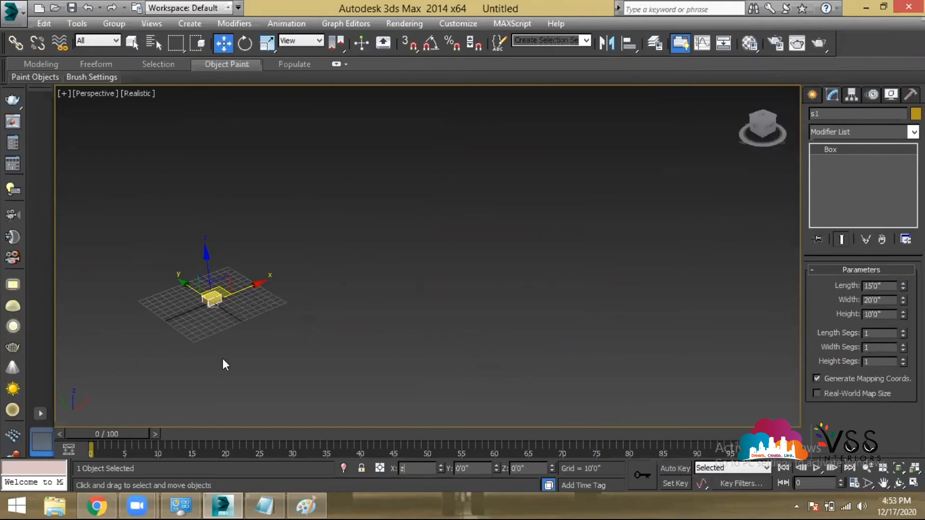
- Examine the faces and edges of box s1 up close from several angles in the Perspective view
key("z")
scroll(397, 233, "down", 2)
scroll(472, 246, "down", 1)
mouse_move(472, 246)
middle_mouse_down("alt")
mouse_move(483, 250)
mouse_move(477, 259)
middle_mouse_up("alt")
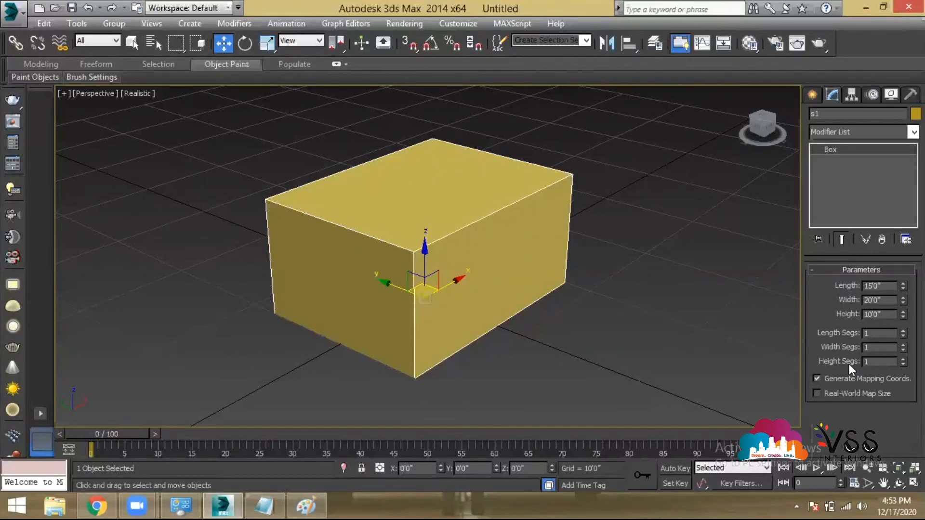
scroll(451, 248, "up", 5)
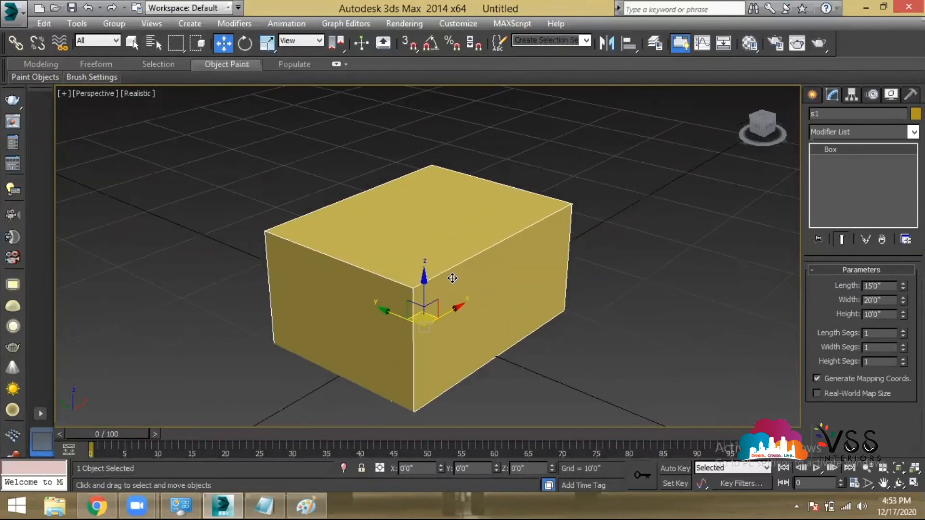
middle_click_drag(392, 302, 390, 250, "alt")
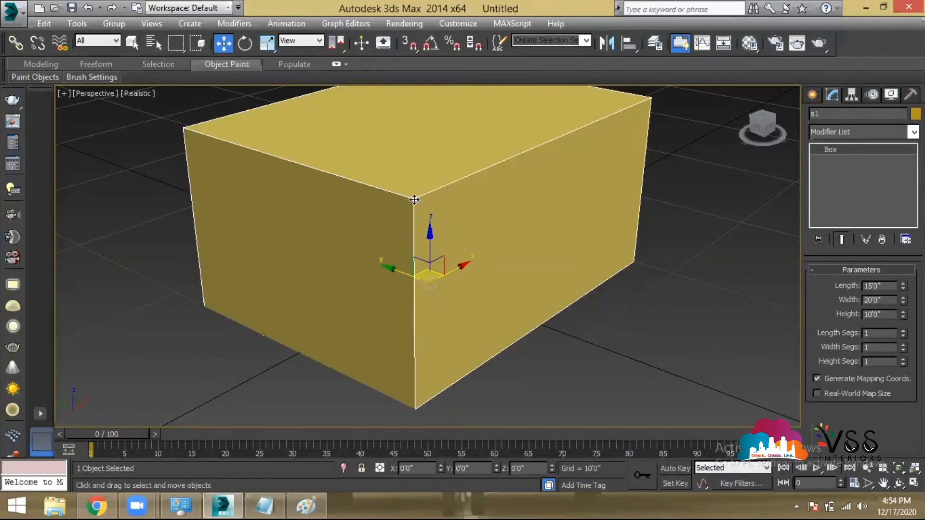
middle_click_drag(475, 278, 469, 316)
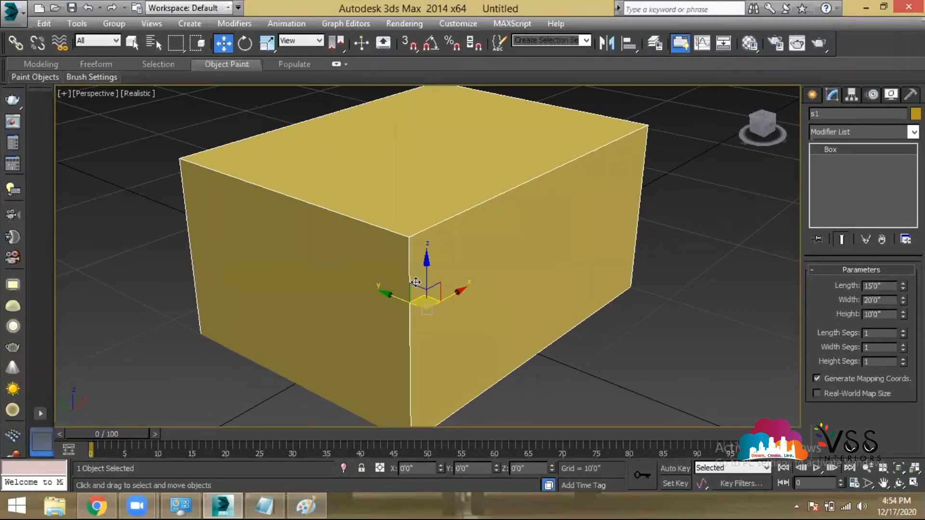
middle_click_drag(529, 245, 382, 239, "alt")
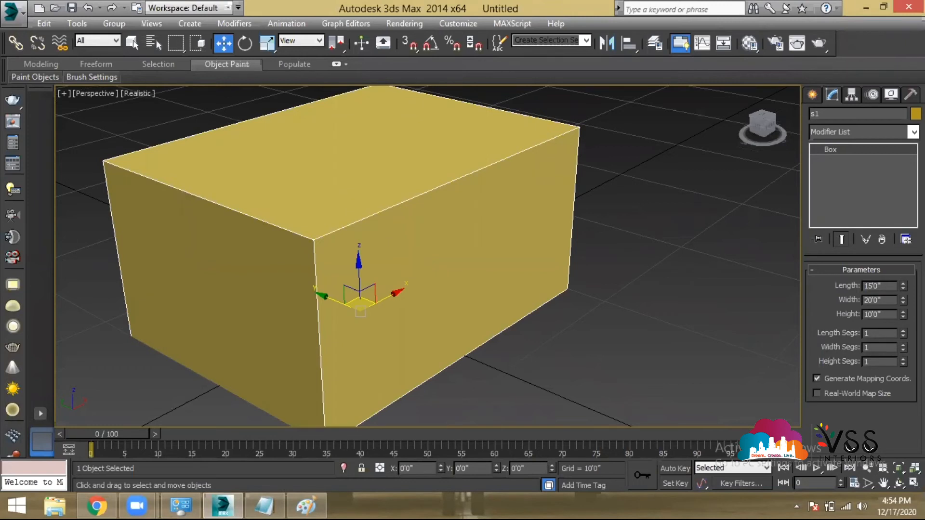
- Set box s1's length segments to 2 and inspect the dividing edge across its faces
left_click(904, 331)
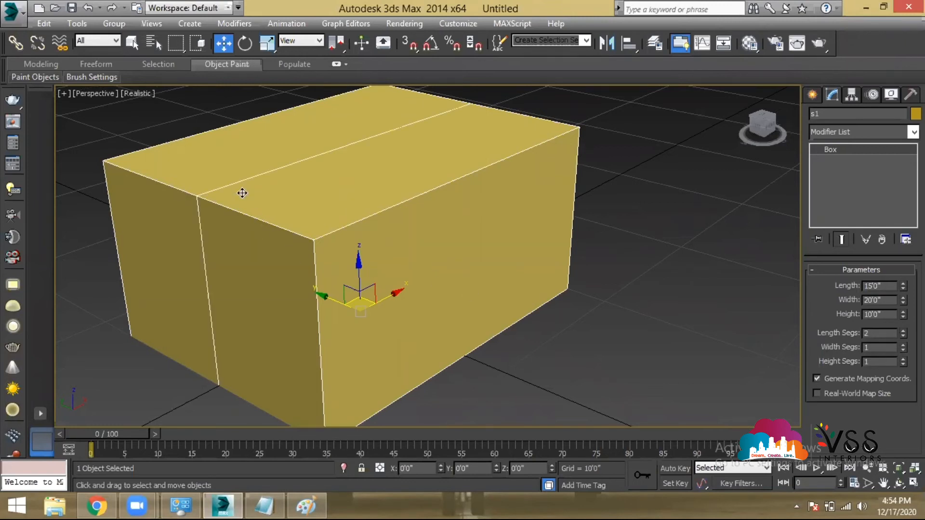
middle_click_drag(328, 276, 479, 200, "alt")
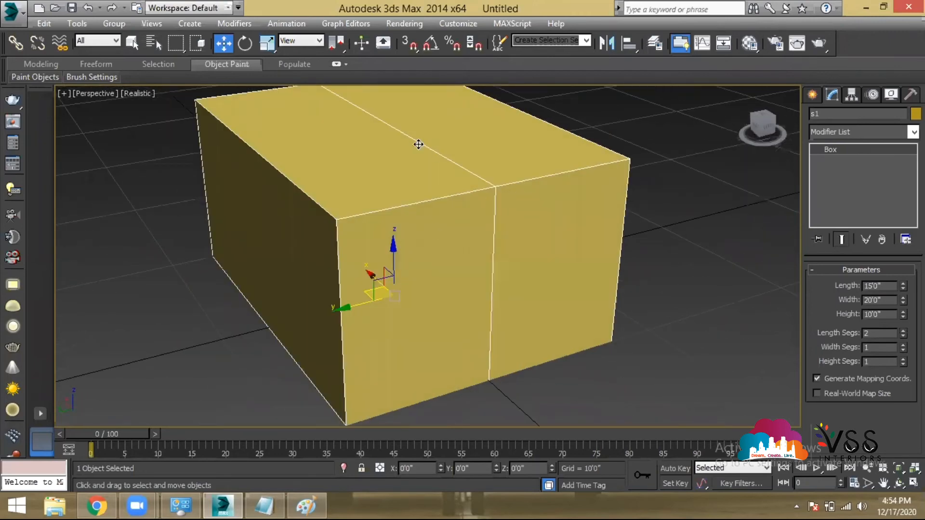
scroll(418, 145, "down", 3)
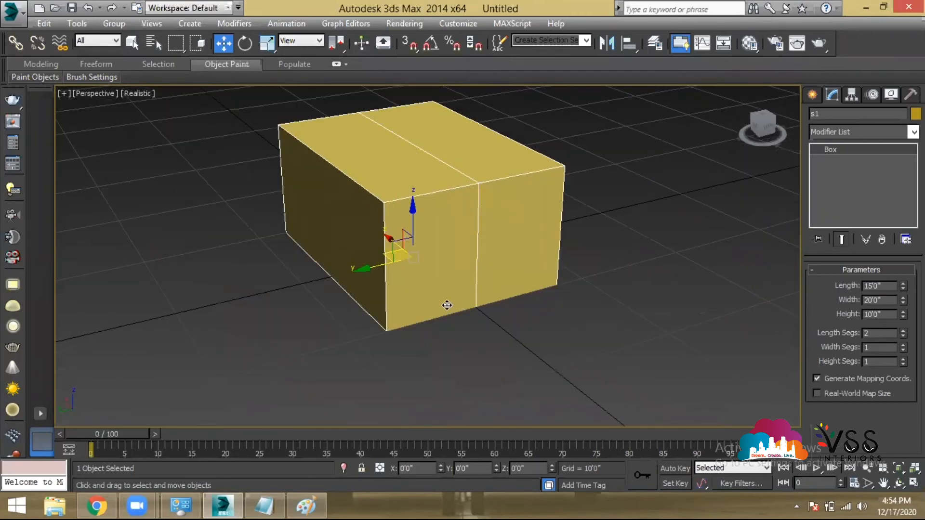
middle_click_drag(538, 248, 485, 252, "alt")
scroll(381, 225, "up", 5)
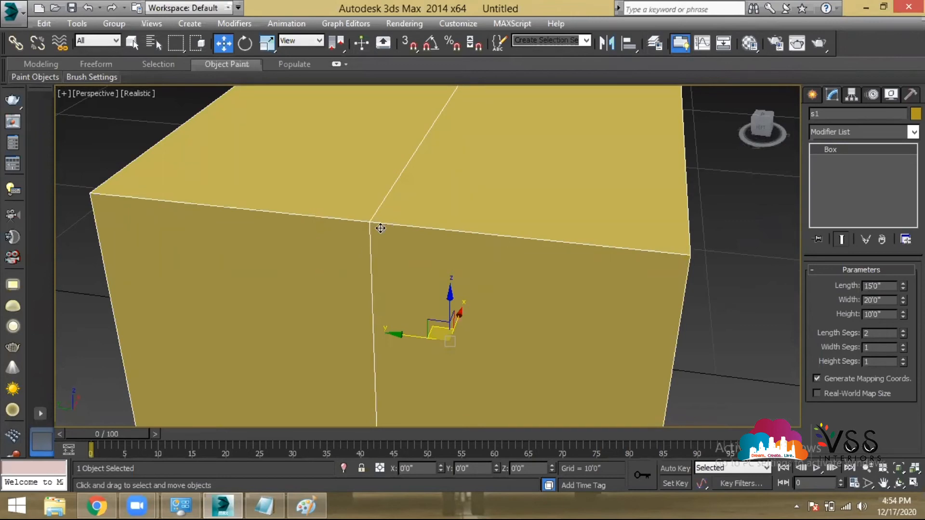
scroll(380, 226, "down", 5)
scroll(408, 255, "up", 1)
scroll(408, 255, "up", 2)
- Raise box s1's length segments to 6
left_click(903, 331)
left_click(904, 331)
left_click(904, 331)
left_click(904, 331)
middle_click_drag(585, 338, 539, 336, "alt")
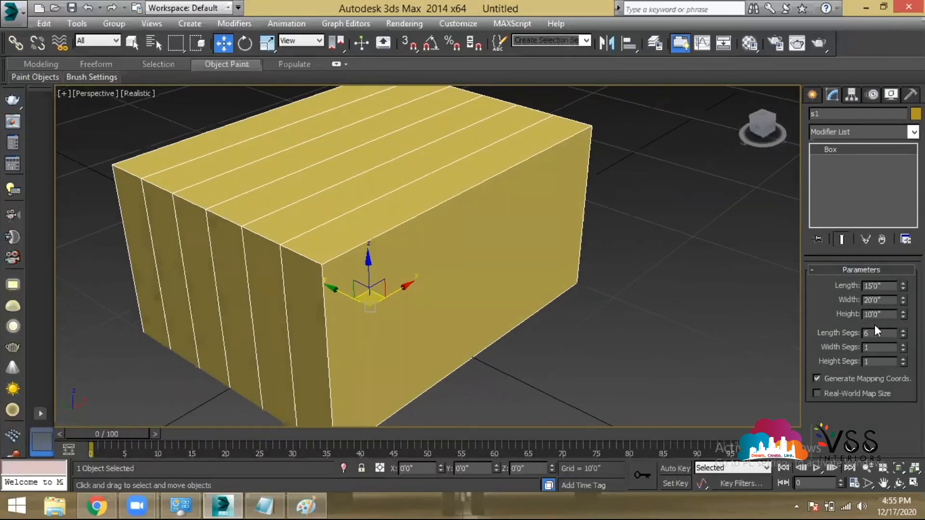
- Set box s1's width segments to 6 and its height segments to 4
left_click(903, 345)
left_click(904, 345)
left_click(903, 345)
left_click(903, 344)
left_click(904, 344)
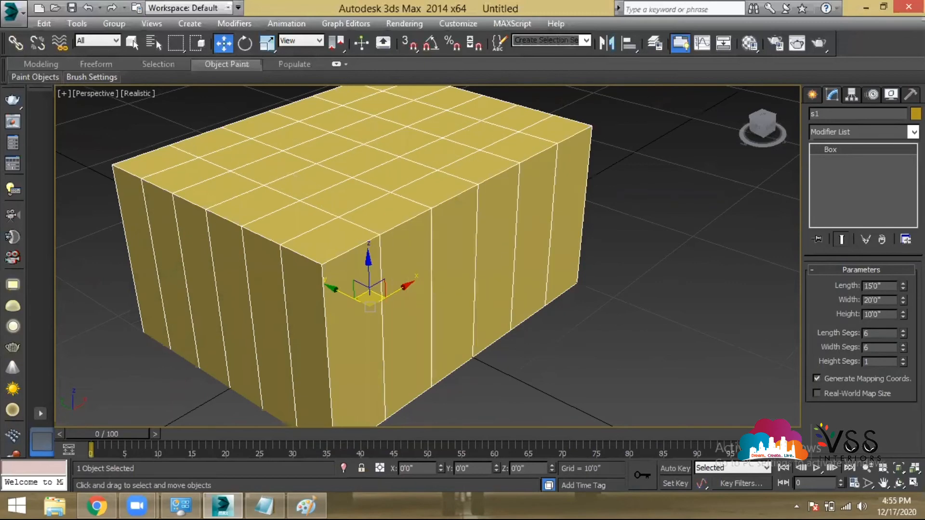
left_click(903, 359)
left_click(904, 359)
left_click(904, 359)
middle_click_drag(432, 320, 373, 289, "alt")
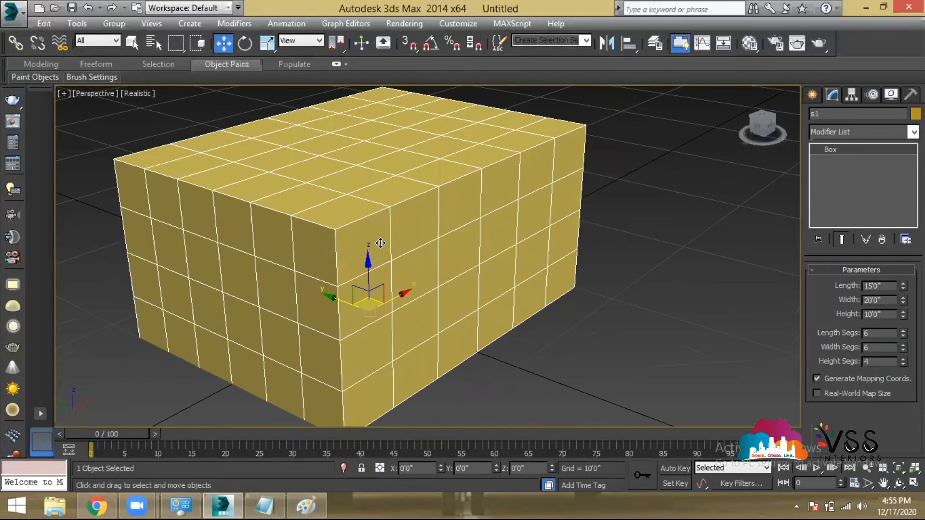
- Shift box s1 slightly along the X axis, to about 0'7 21/32"
left_click_drag(403, 298, 386, 231)
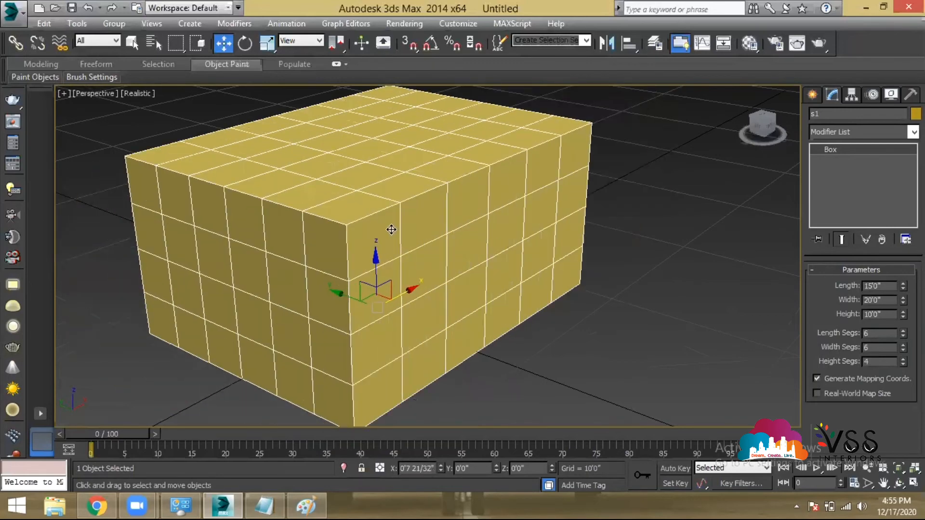
scroll(391, 228, "down", 5)
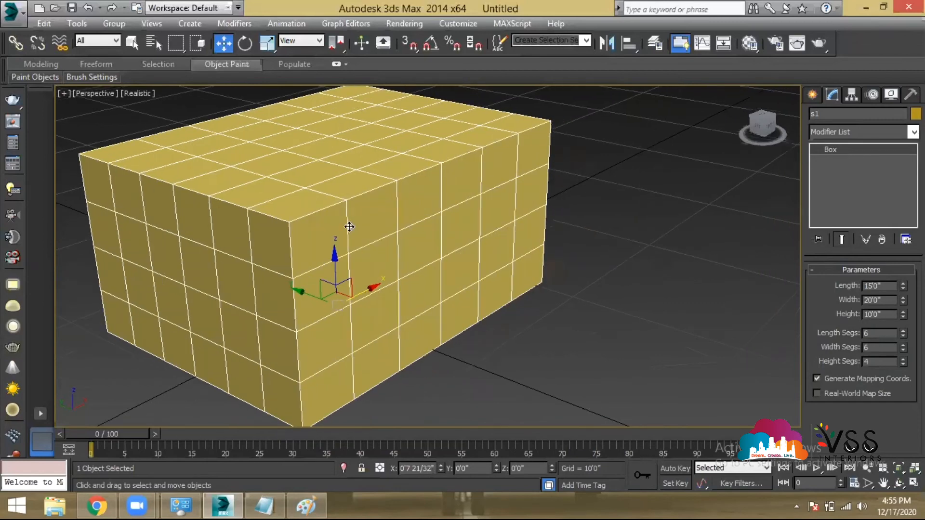
scroll(453, 264, "up", 3)
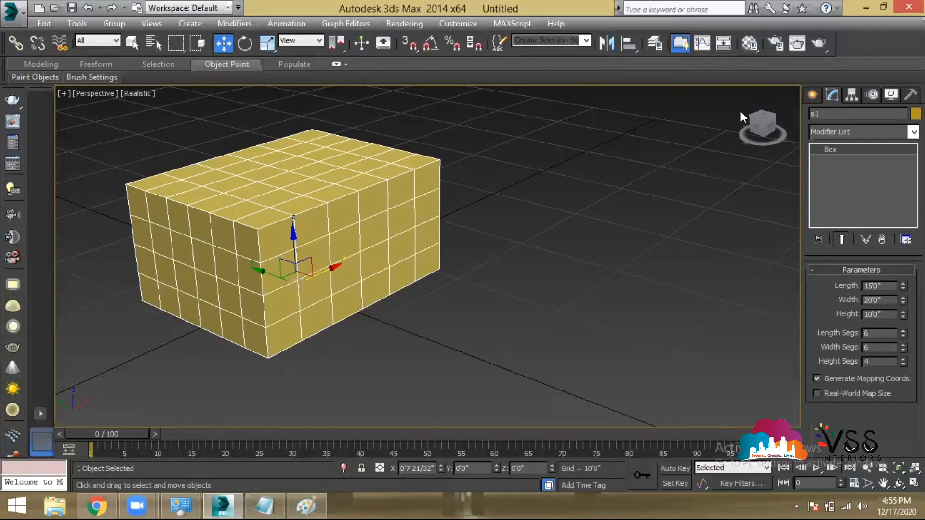
- Create a Standard Primitives cone beside the box, base radius about 12'9 1/2", top radius about 7'1 1/2" and height about 17'6"
left_click(812, 95)
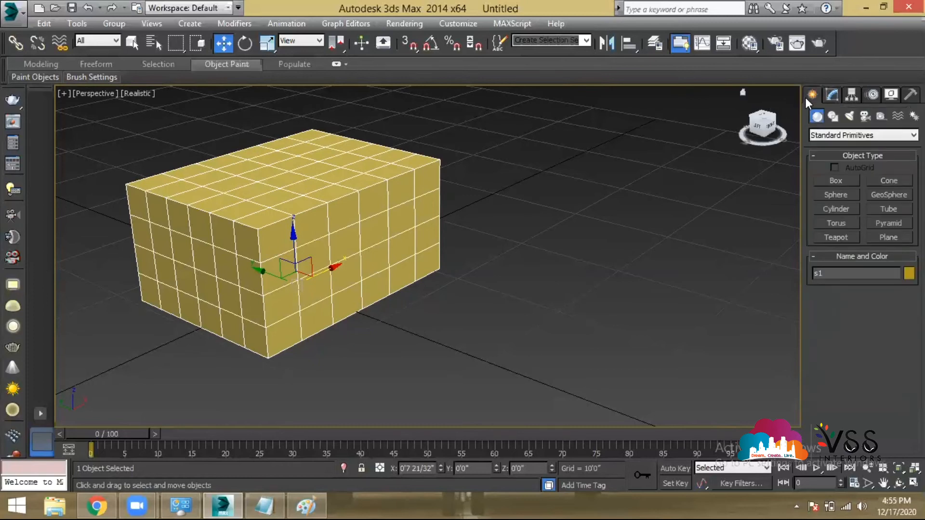
left_click(823, 135)
left_click(839, 148)
left_click(887, 181)
middle_click_drag(563, 248, 374, 254)
left_click_drag(520, 317, 557, 355)
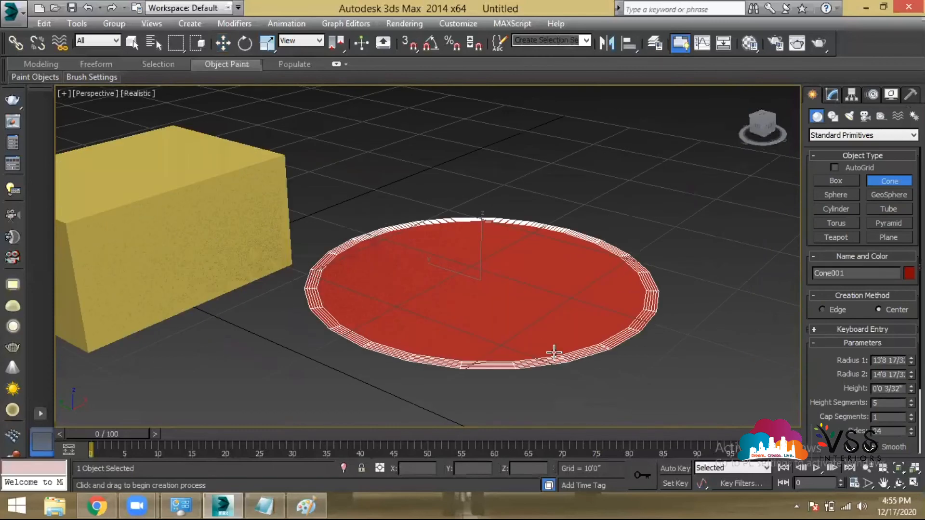
left_click(475, 232)
scroll(530, 212, "down", 3)
right_click(654, 179)
left_click(650, 177)
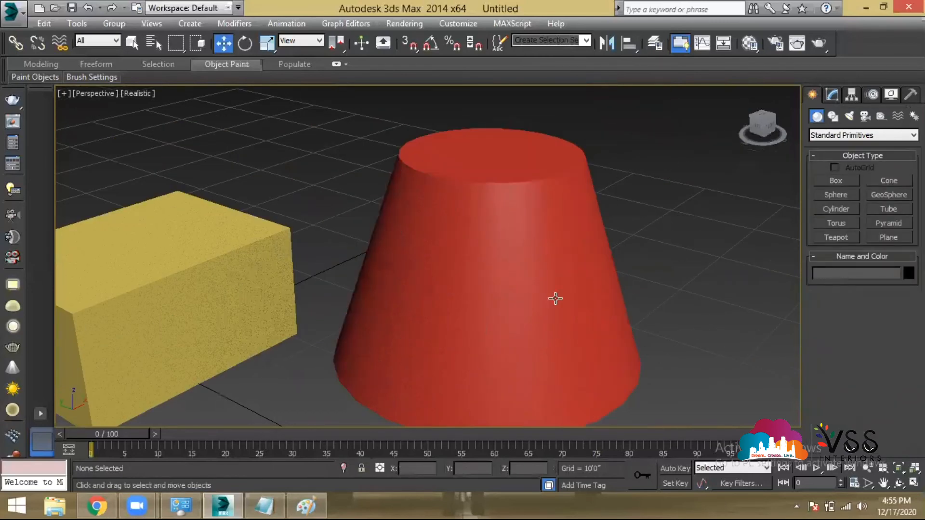
- Examine the roundness of the red cone's base edge up close, selecting the cone to show its segments
middle_click_drag(274, 366, 250, 314)
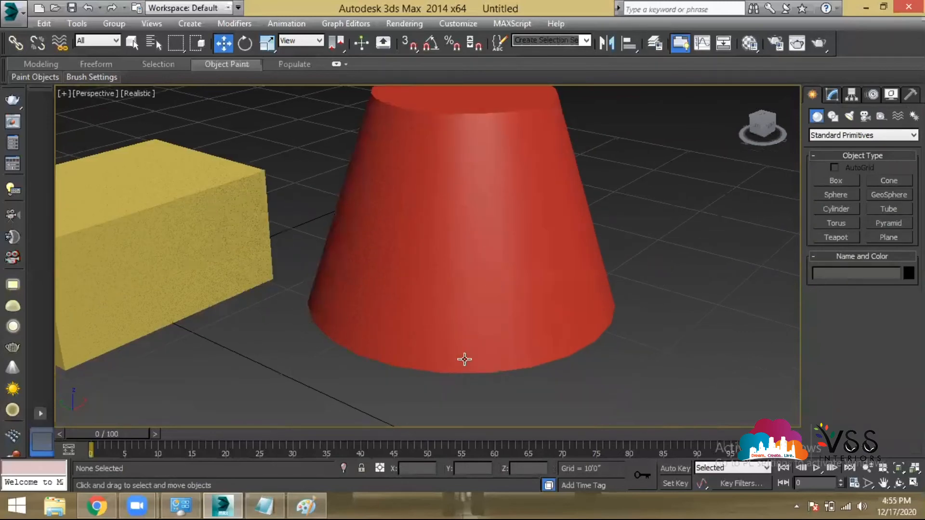
middle_click_drag(506, 233, 513, 380, "alt")
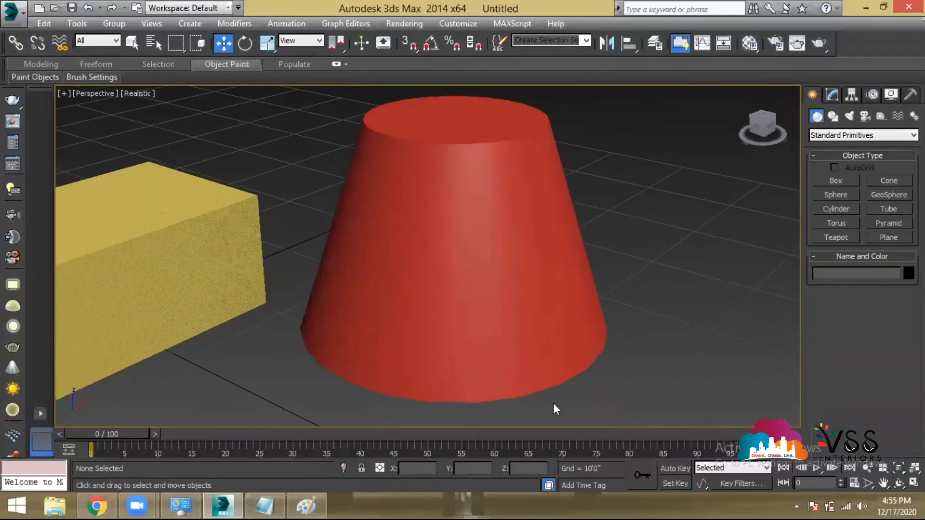
scroll(553, 404, "up", 6)
middle_click_drag(580, 333, 585, 312, "alt")
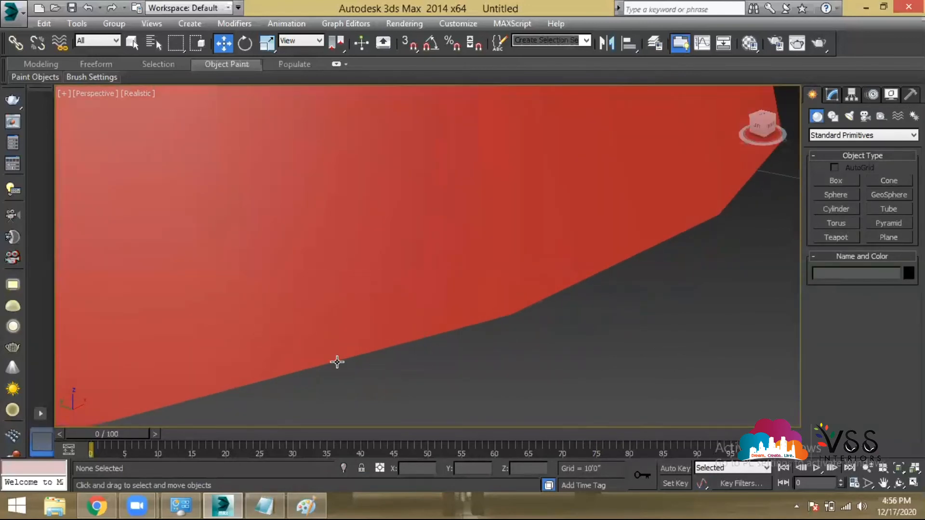
middle_click_drag(694, 258, 295, 337)
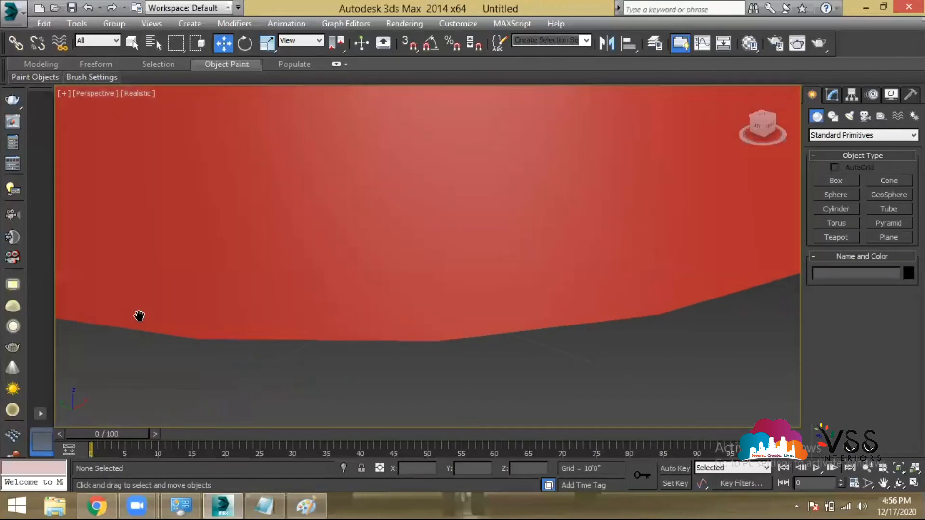
scroll(139, 316, "up", 3)
left_click(333, 325)
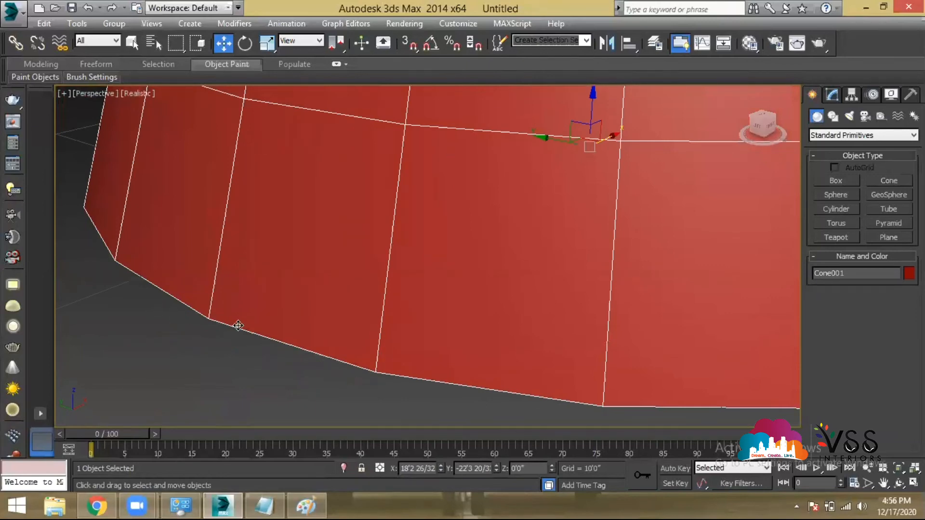
scroll(241, 325, "down", 5)
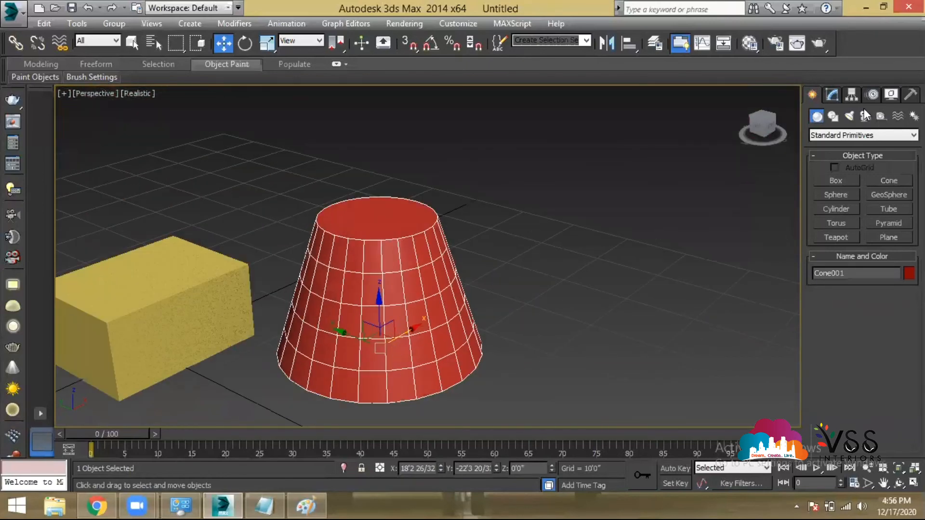
- Set the cone's height segments to 9 and its sides to 200, and inspect its base edge
key("shift+z")
left_click(832, 95)
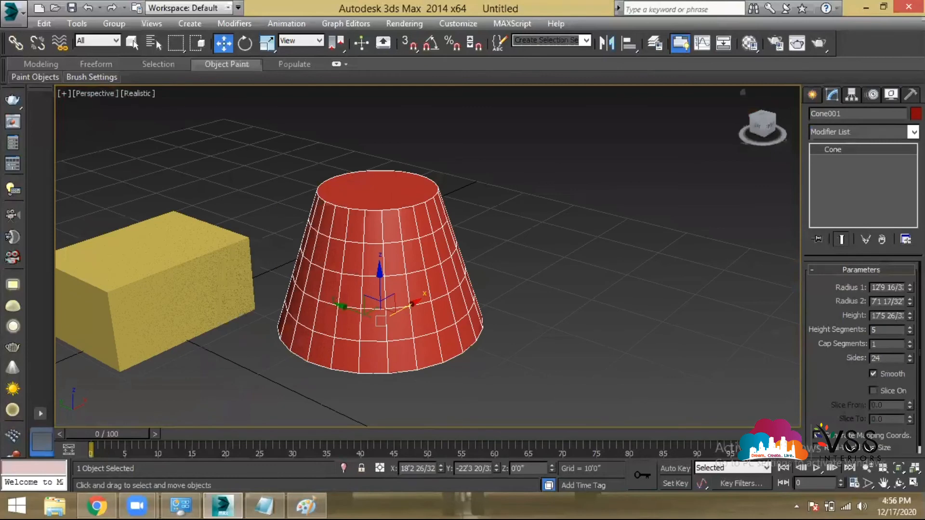
left_click_drag(911, 328, 911, 321)
left_click_drag(911, 358, 910, 348)
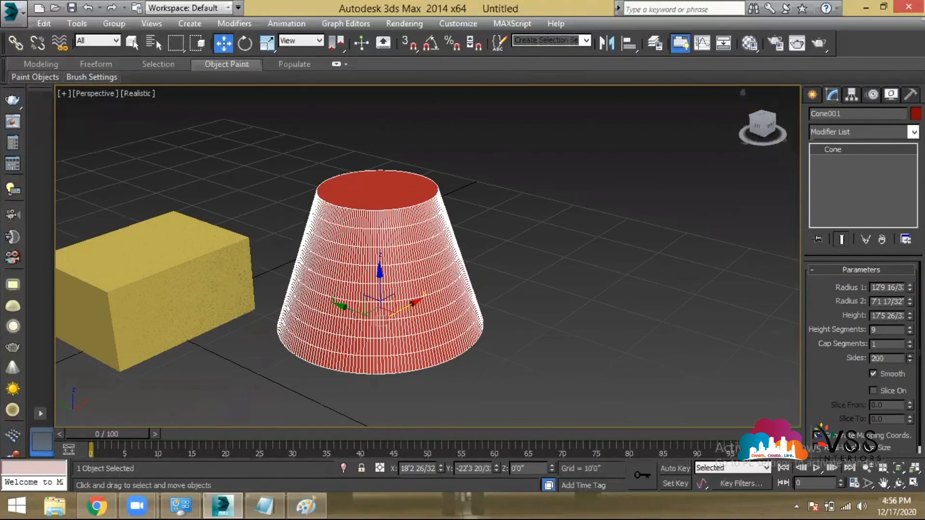
left_click(444, 379)
scroll(443, 371, "up", 10)
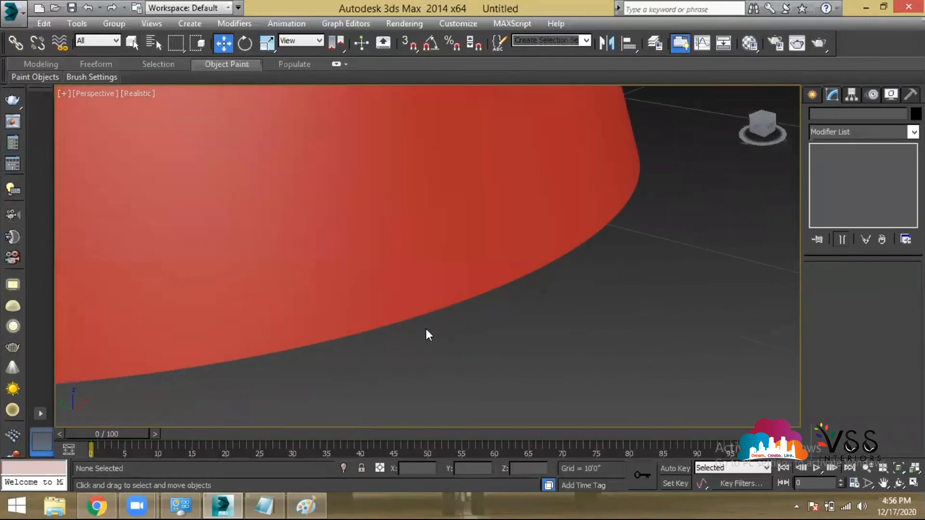
middle_click_drag(463, 347, 744, 225)
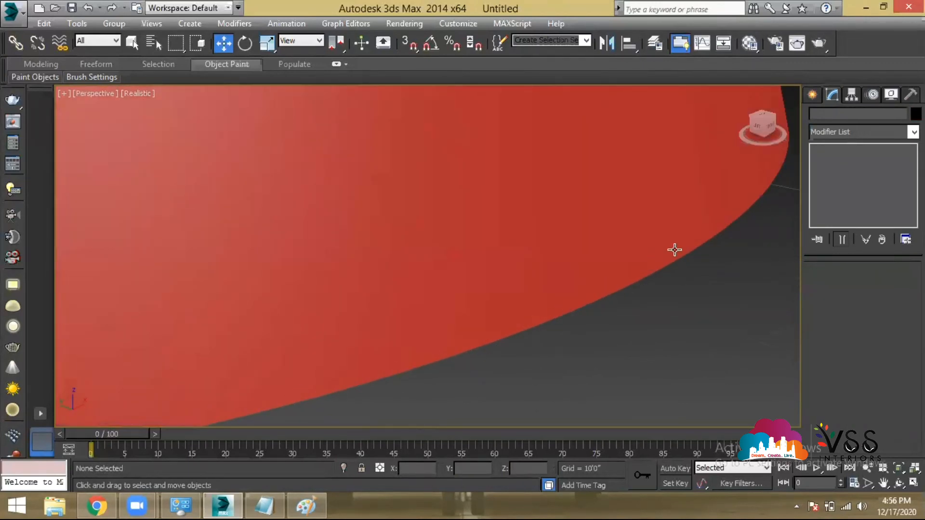
scroll(507, 315, "down", 5)
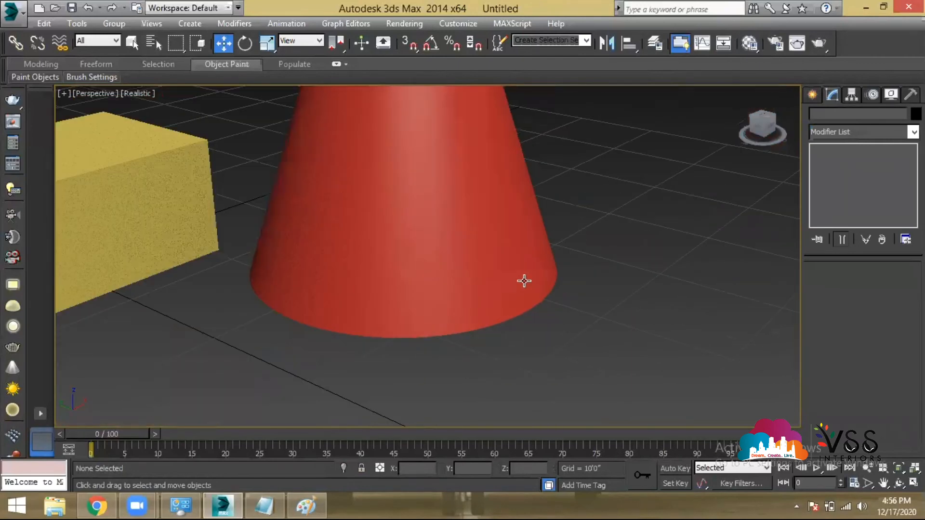
- Delete the red cone, leaving the yellow box in the scene
left_click(497, 244)
scroll(485, 326, "down", 4)
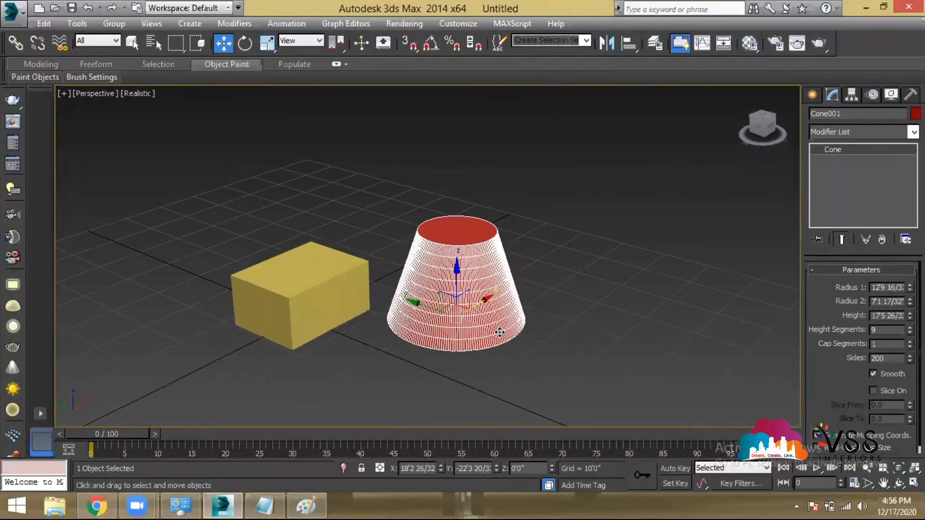
middle_click_drag(448, 303, 511, 262)
key("Delete")
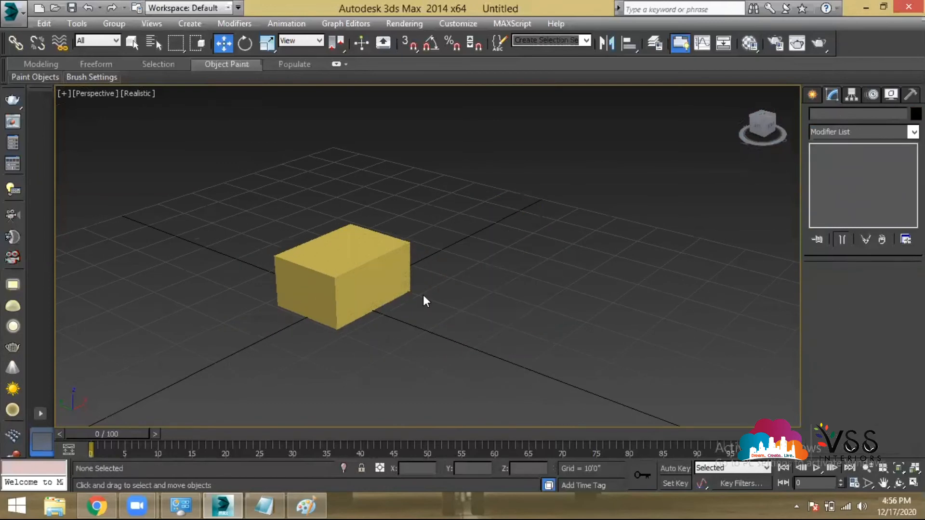
scroll(450, 276, "up", 6)
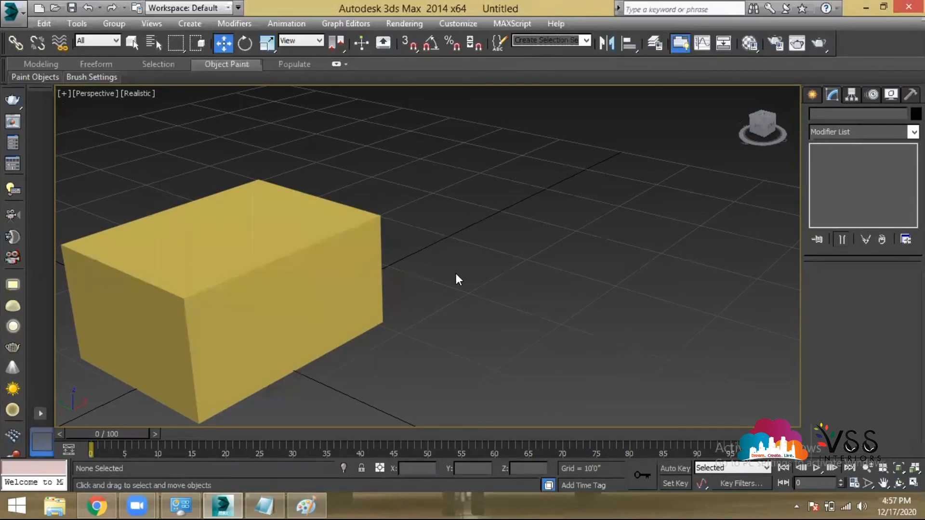
- Compare which modifiers are offered with nothing selected and with the yellow box selected
left_click(295, 309)
key("z")
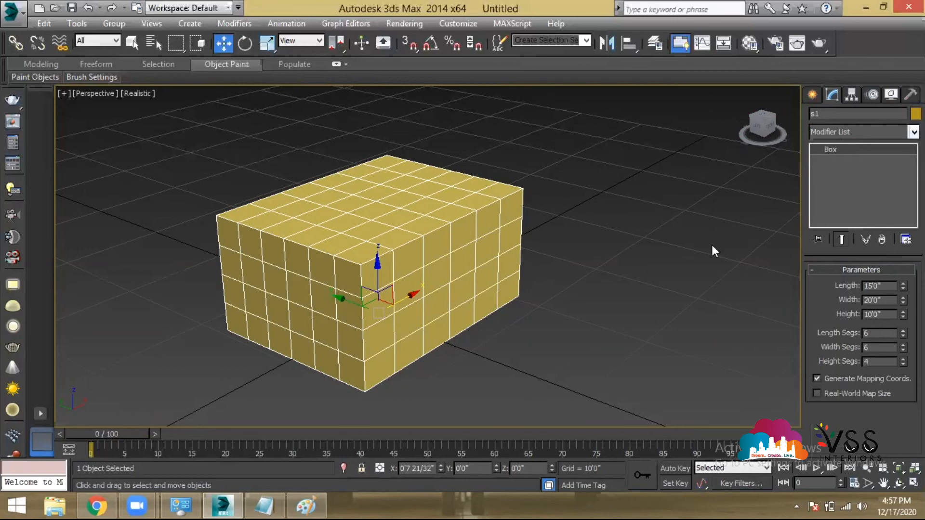
left_click(604, 237)
left_click(914, 132)
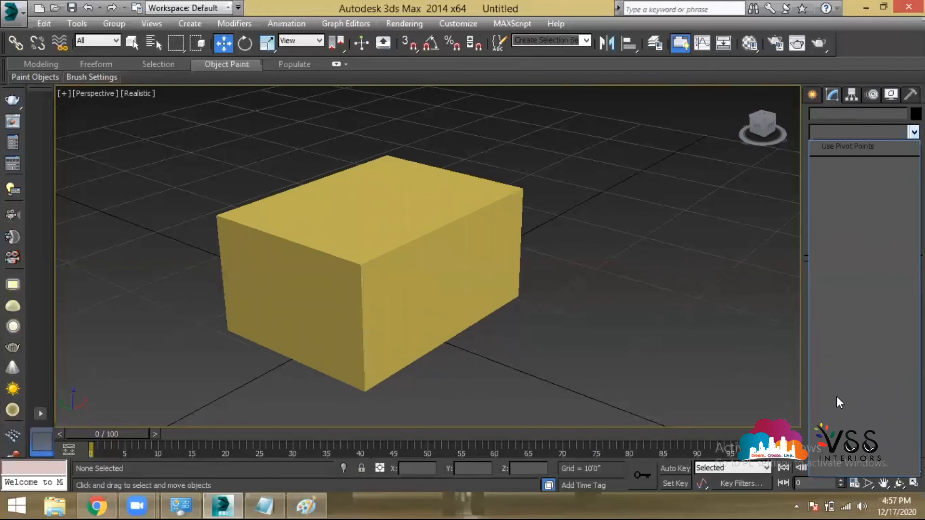
left_click(480, 245)
left_click(480, 245)
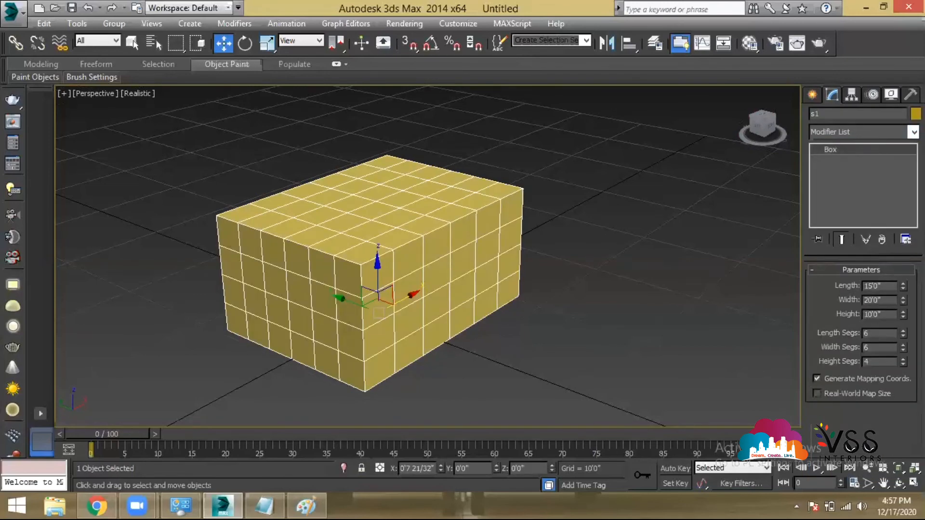
- Browse the modifiers available for the box, and look at the primitive types offered for creation for comparison
left_click(913, 132)
scroll(861, 299, "down", 4)
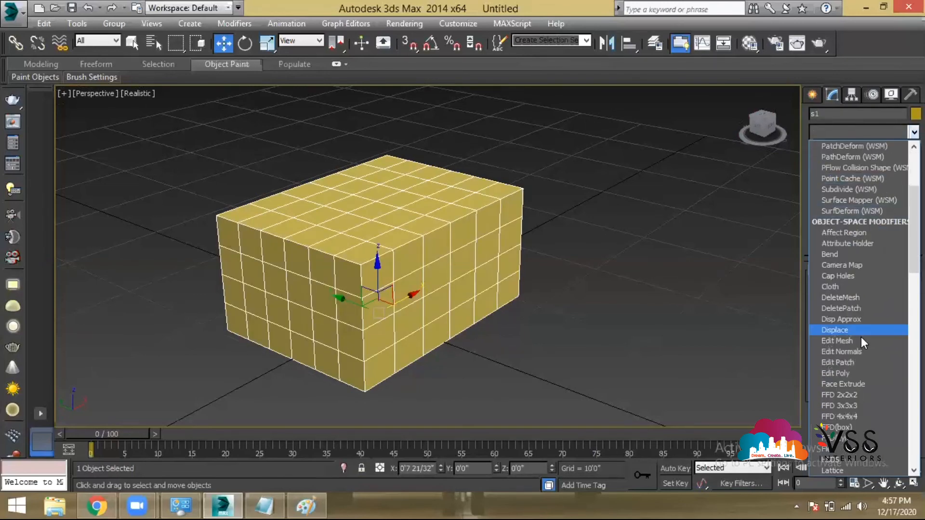
scroll(865, 355, "down", 10)
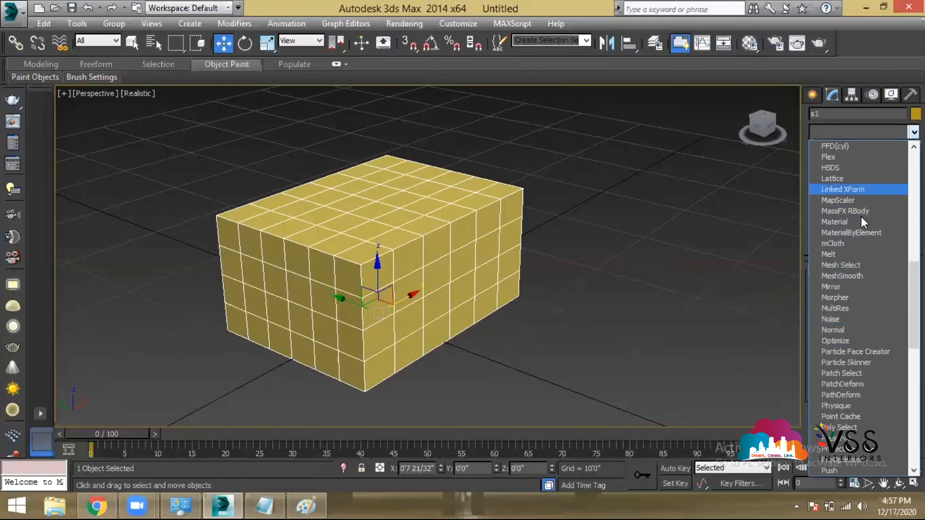
scroll(850, 314, "down", 4)
scroll(850, 314, "up", 10)
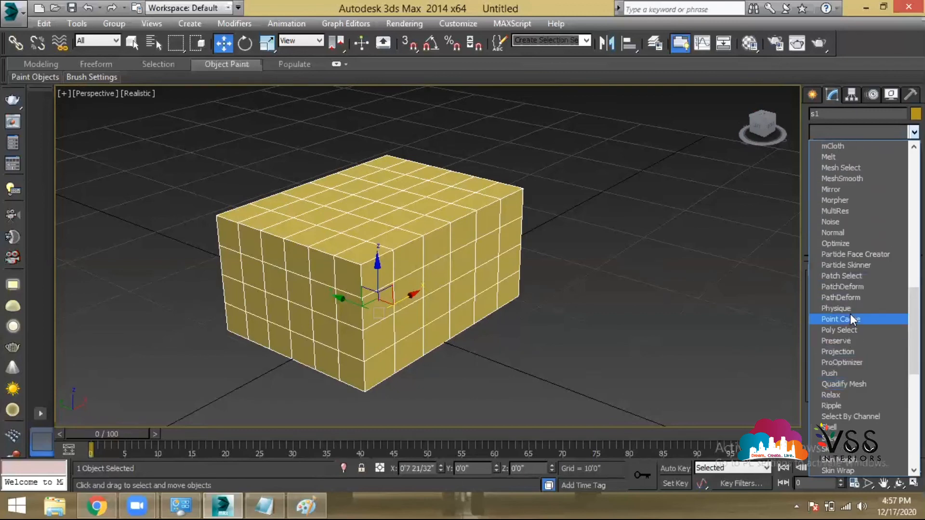
scroll(846, 289, "up", 7)
left_click(809, 92)
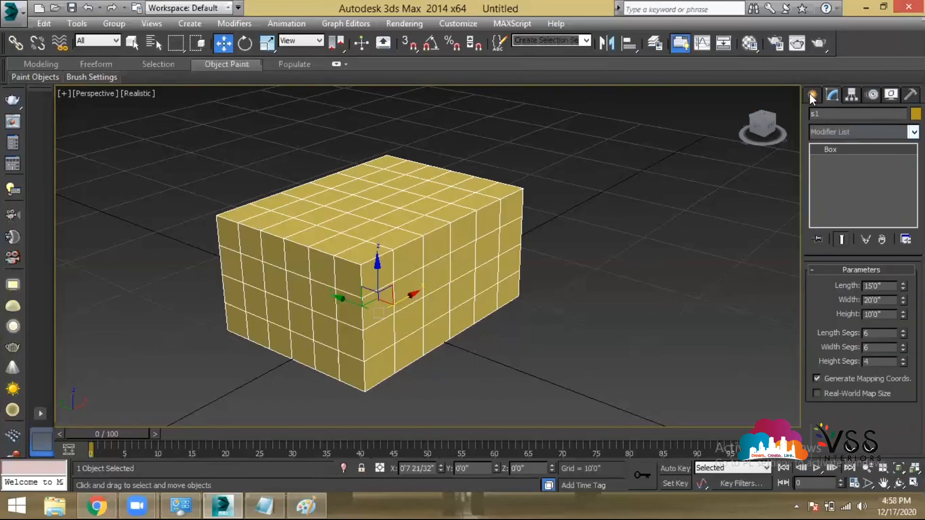
left_click(811, 94)
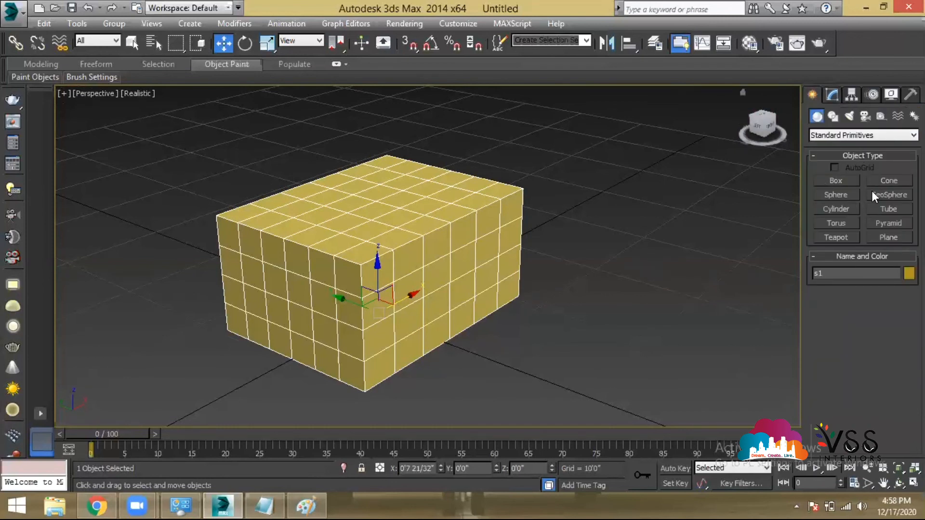
left_click(831, 92)
left_click(880, 130)
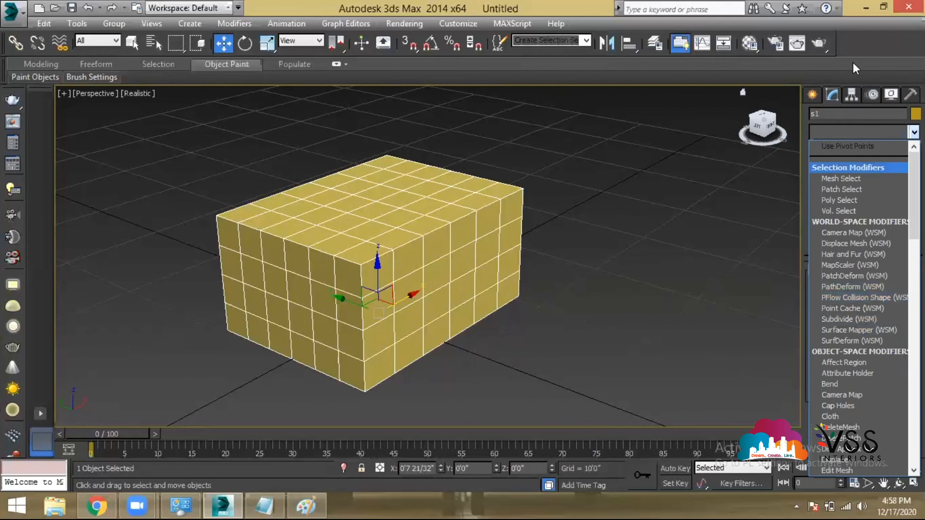
scroll(839, 385, "down", 2)
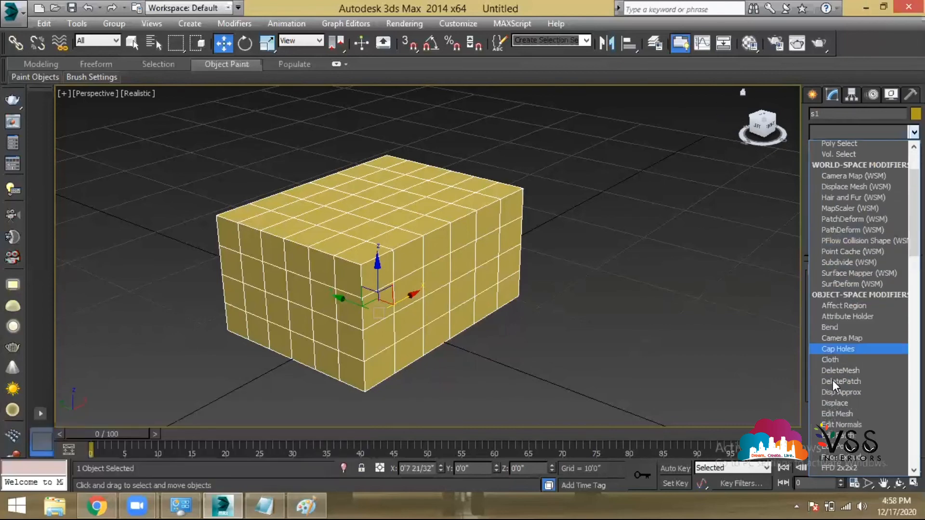
left_click(621, 188)
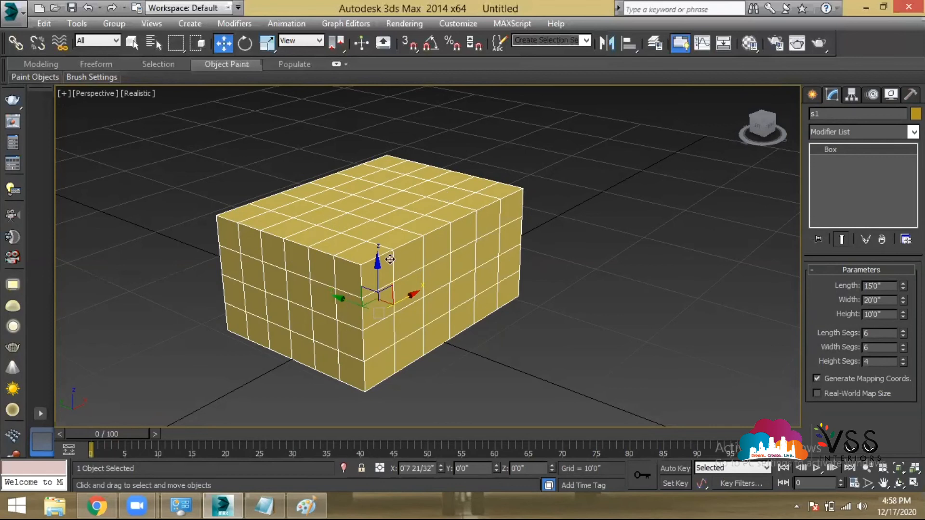
- Apply the Lattice modifier to the yellow box
left_click(860, 132)
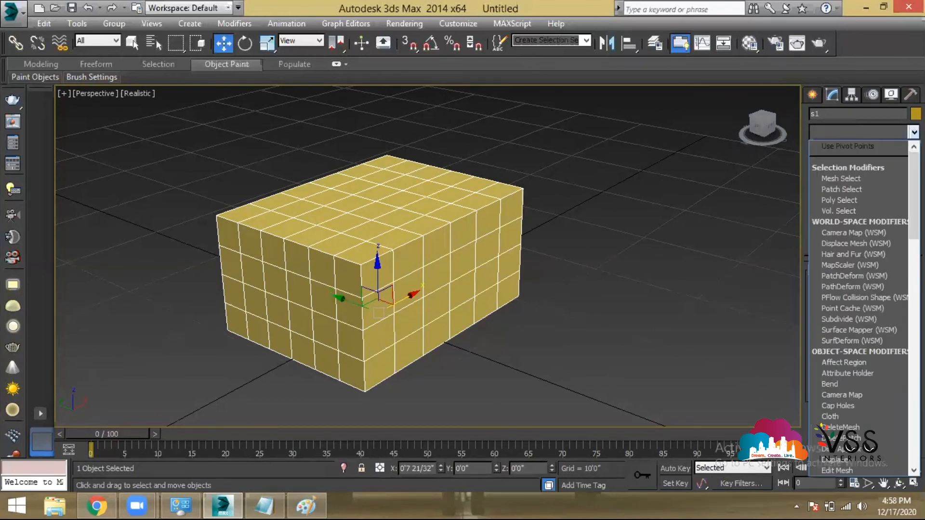
scroll(864, 395, "down", 3)
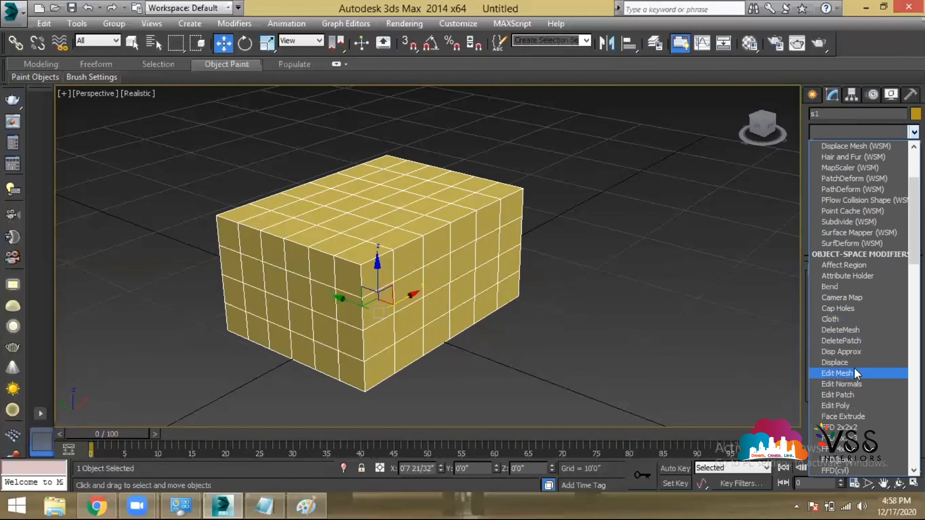
scroll(854, 368, "down", 11)
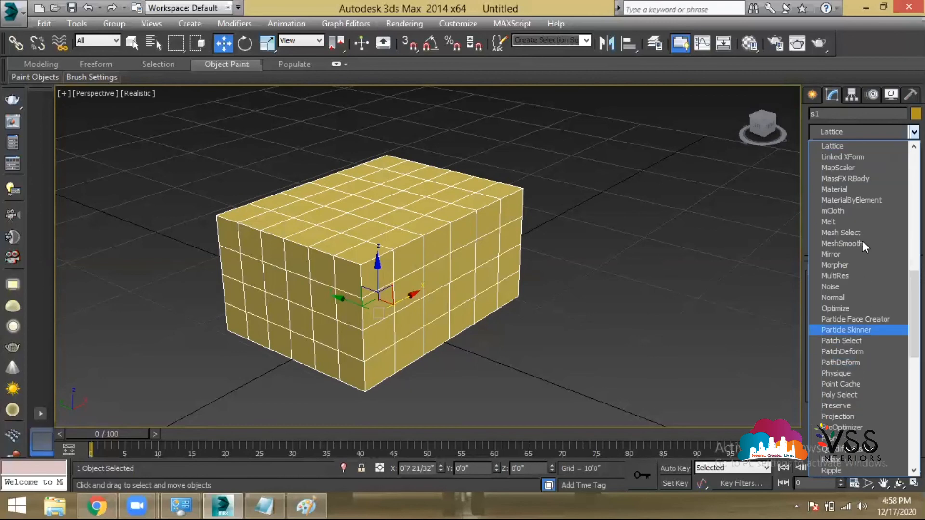
left_click(872, 146)
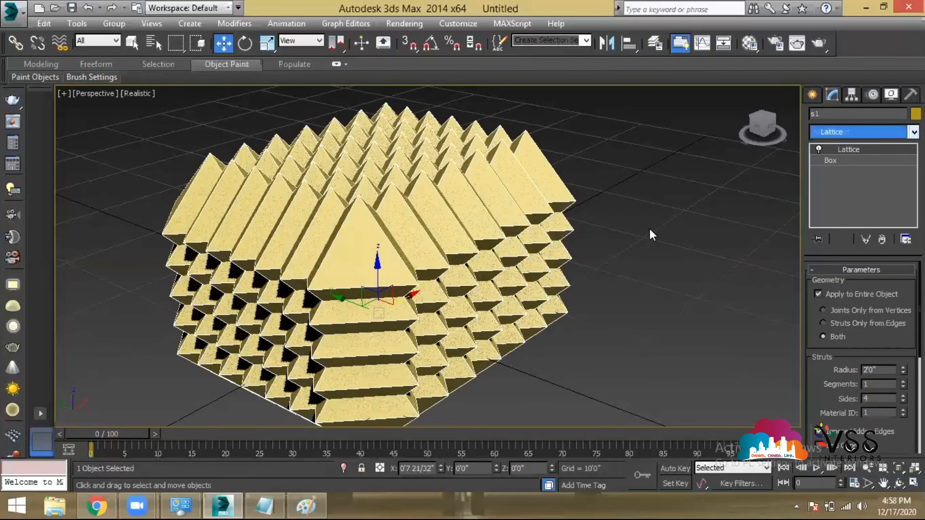
left_click(484, 297)
left_click(457, 225)
middle_click_drag(456, 226, 456, 204)
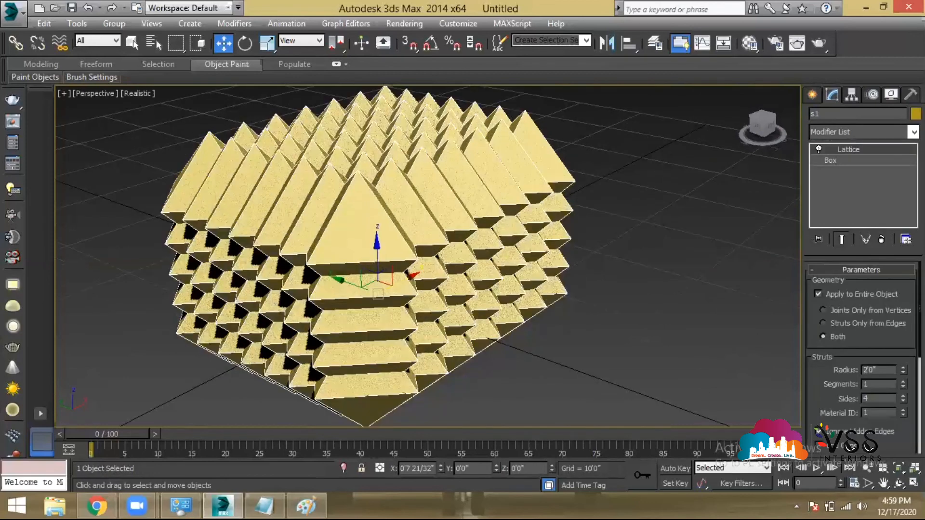
- Set both the strut radius and the joint radius of the lattice to 2", and inspect the resulting frame
left_click_drag(894, 371, 815, 362)
type("2")
key("Return")
scroll(824, 399, "down", 3)
scroll(867, 403, "down", 2)
left_click(875, 383)
type("2")
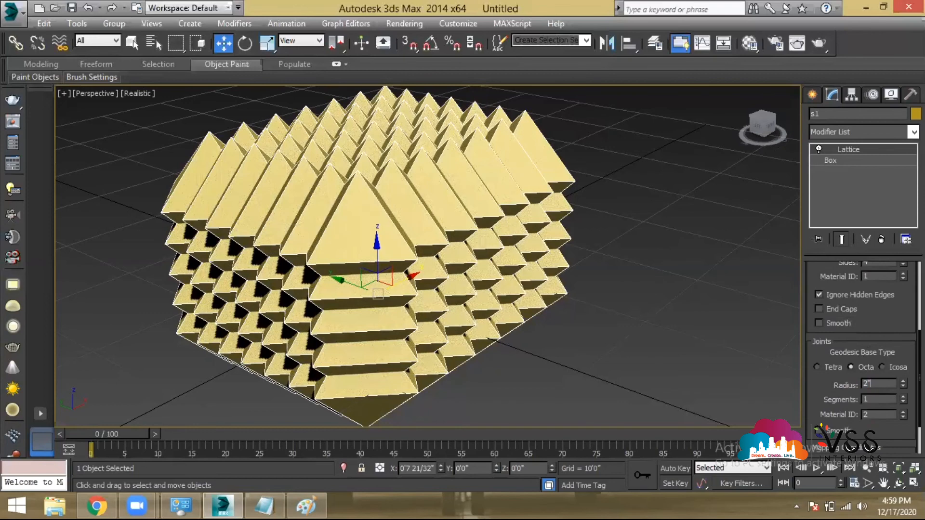
key("Return")
left_click(472, 312)
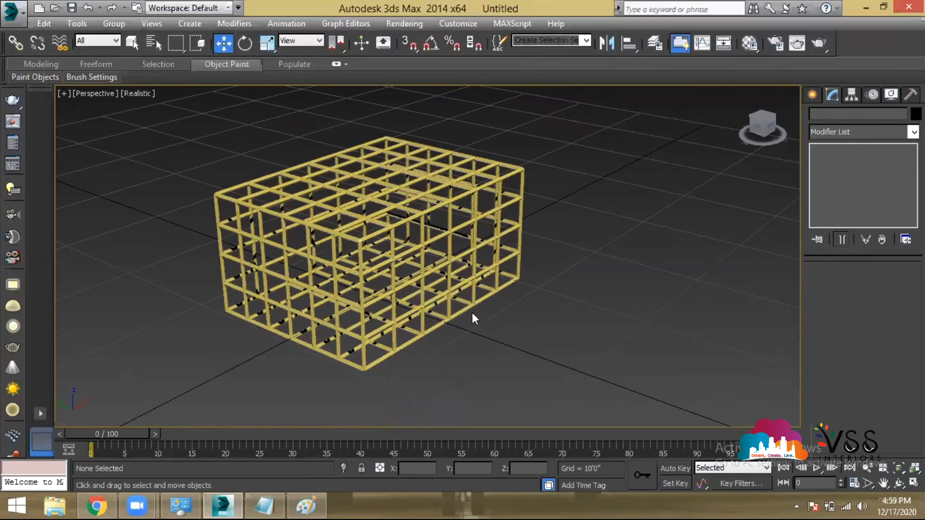
middle_click_drag(472, 312, 367, 259, "alt")
- Enlarge the base Box beneath the Lattice modifier to about 17'4" long, 23'10" wide and 11'11" high
left_click(383, 223)
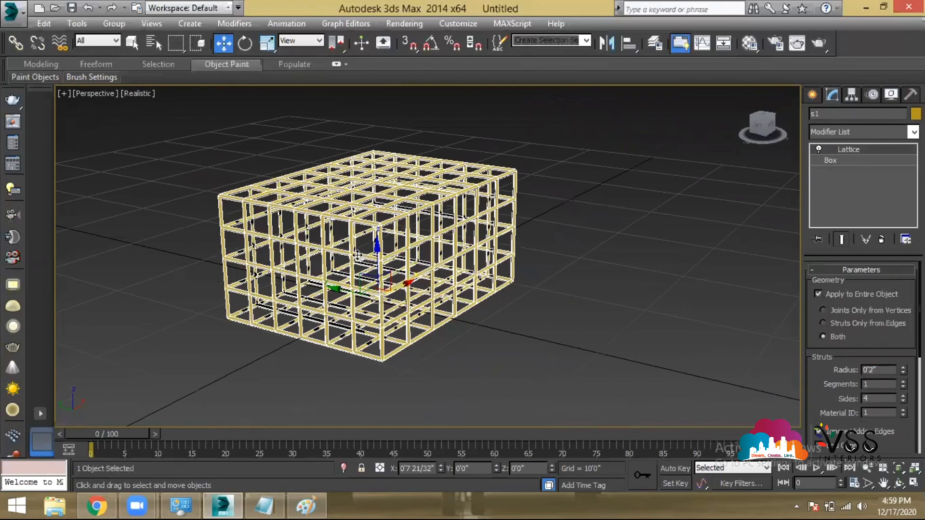
left_click(830, 161)
left_click_drag(903, 285, 908, 278)
left_click_drag(903, 286, 903, 308)
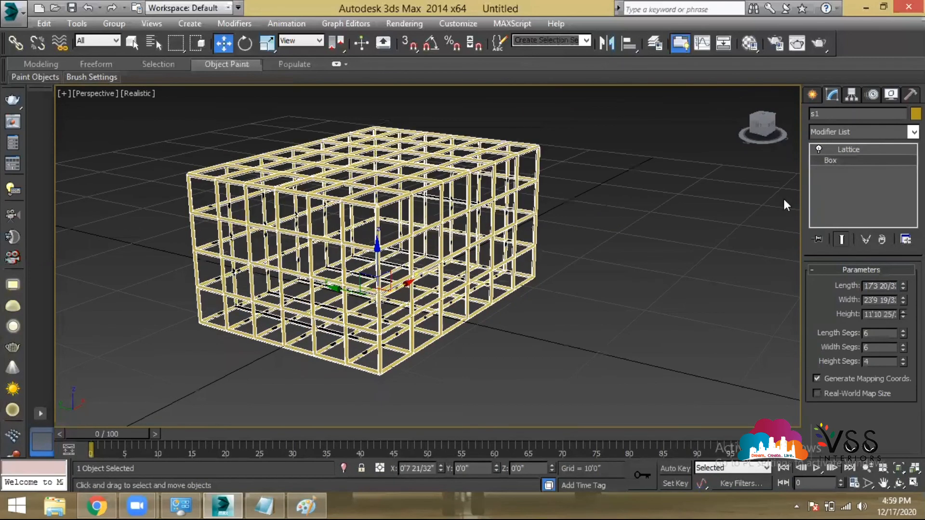
- Switch the Lattice modifier off to review the plain box and each stack level's parameters, and switch it back on
left_click(820, 149)
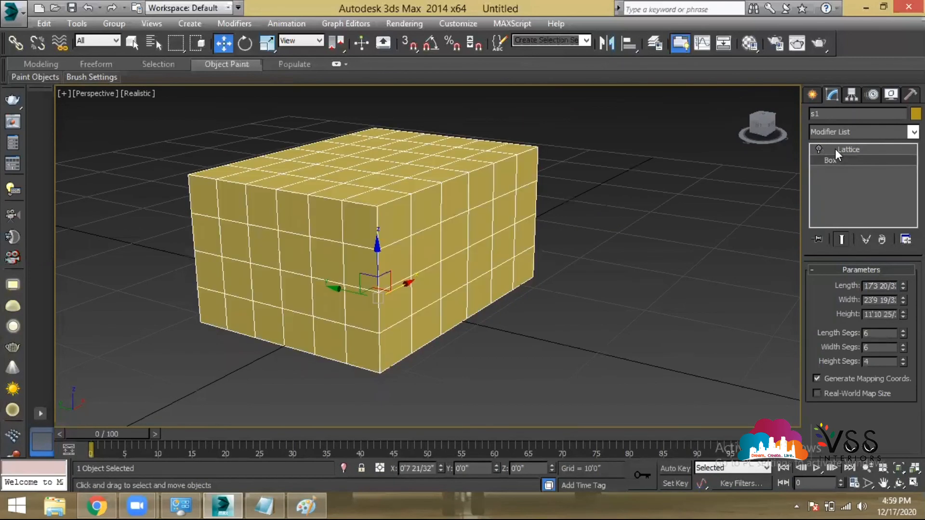
left_click(597, 218)
middle_click_drag(413, 252, 377, 270, "alt")
left_click(383, 234)
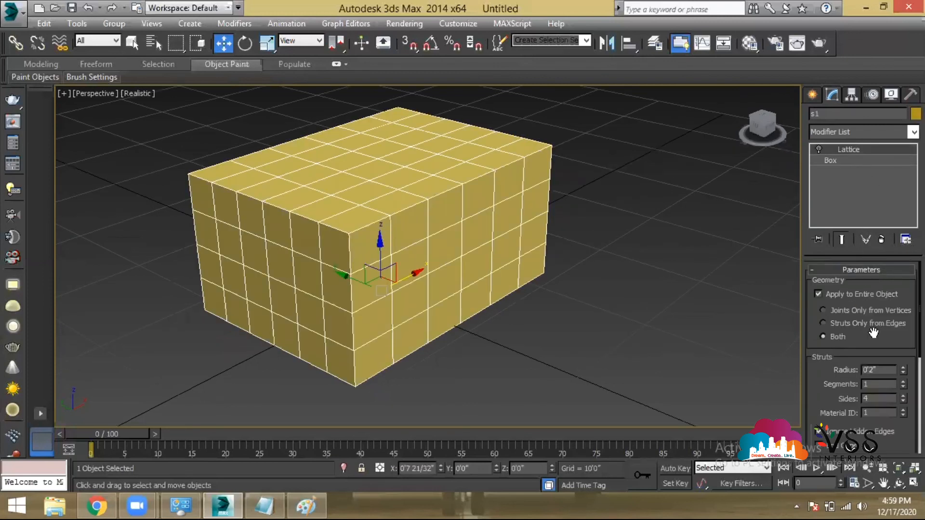
left_click(843, 160)
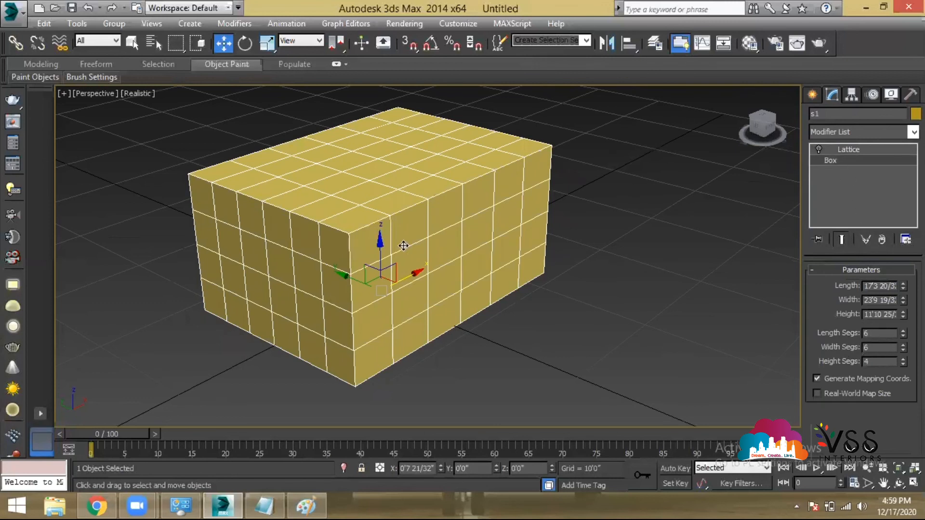
left_click(872, 132)
left_click(873, 133)
left_click(866, 149)
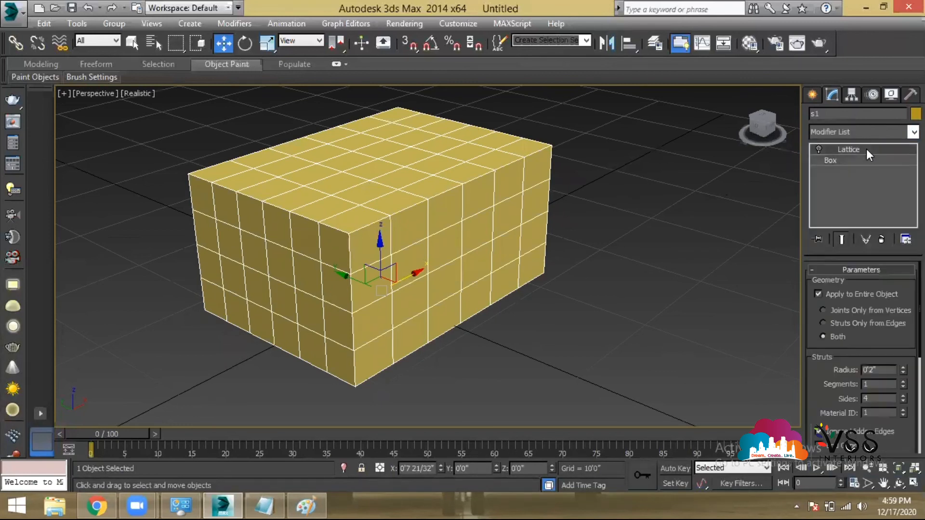
left_click(820, 148)
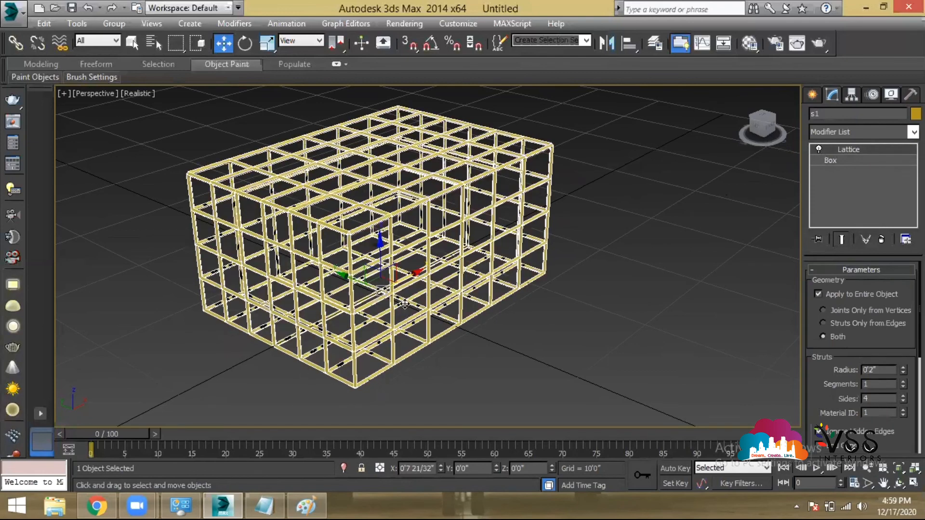
- Inspect the lattice struts up close and try a much larger joint radius
scroll(366, 198, "up", 3)
scroll(379, 208, "up", 2)
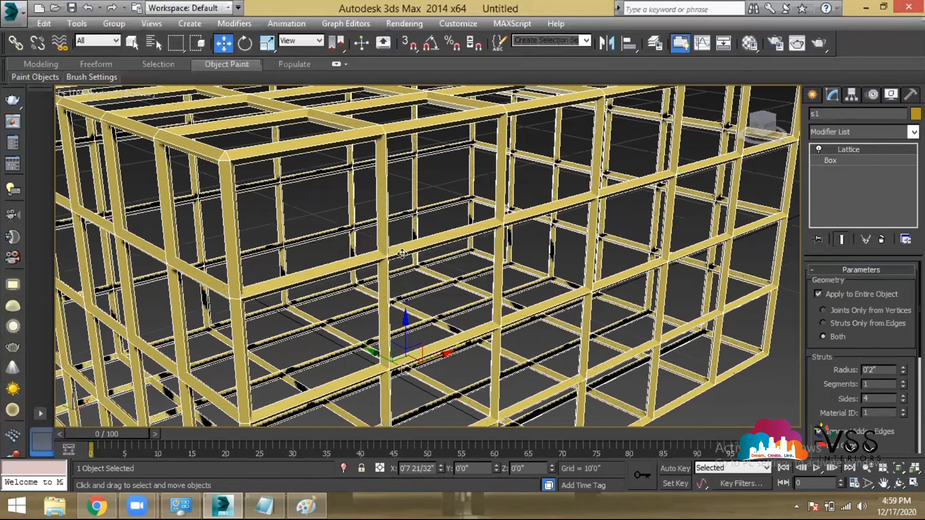
scroll(432, 257, "up", 3)
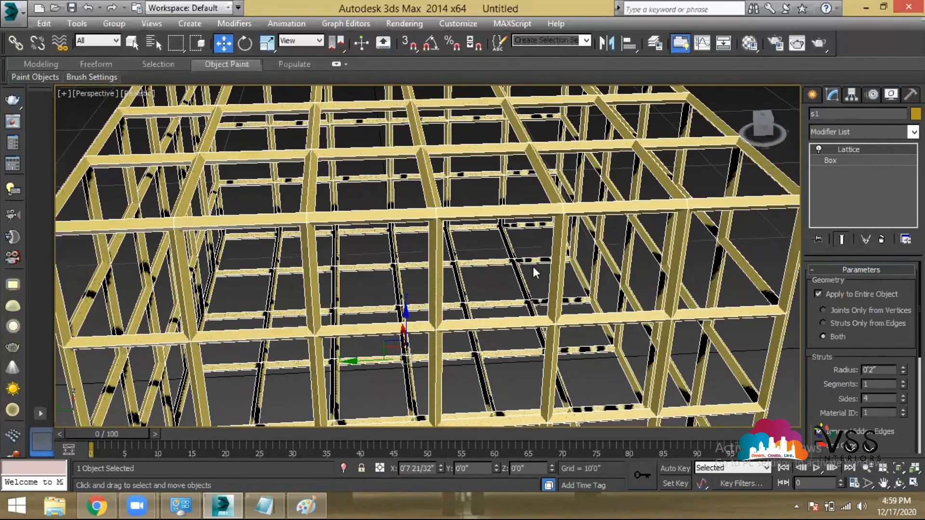
scroll(400, 251, "down", 4)
middle_click_drag(399, 284, 424, 270, "alt")
scroll(896, 384, "down", 4)
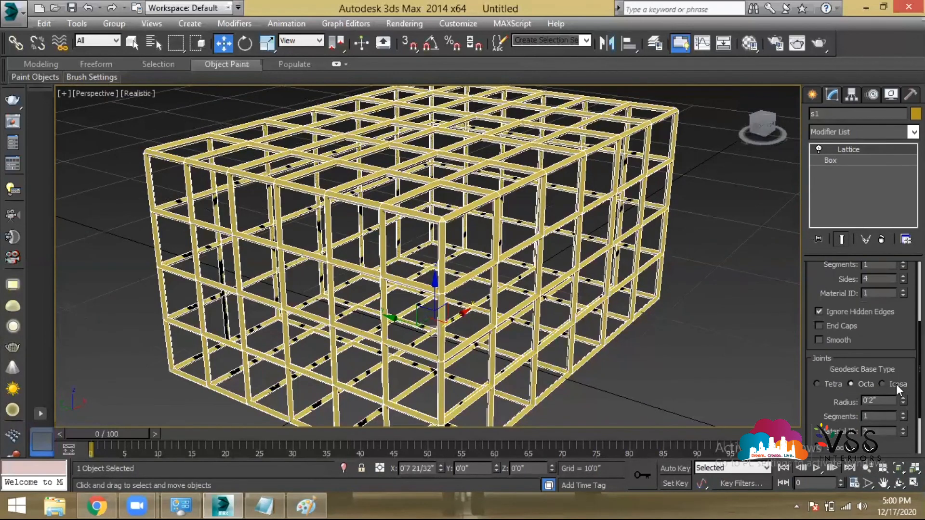
left_click_drag(903, 402, 903, 392)
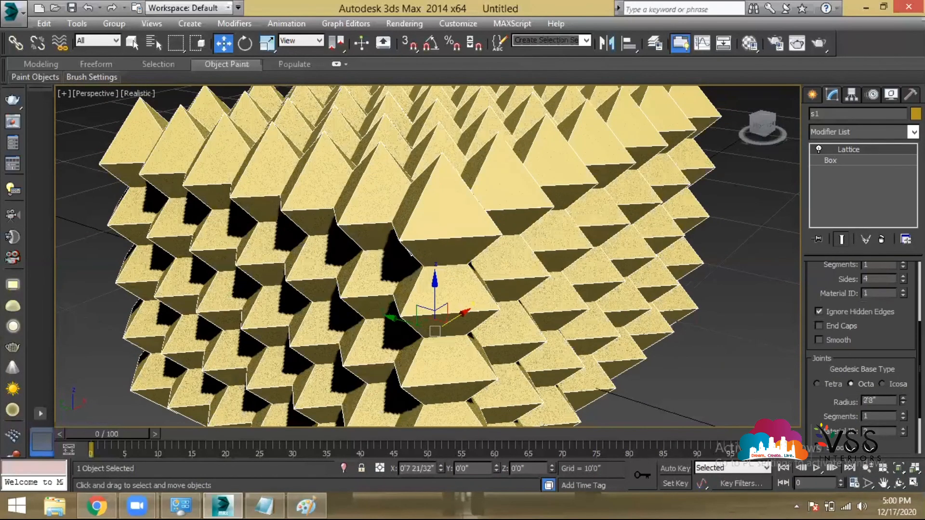
- Try lattice joint radii of 3" and 5", settle on 6", and inspect the frame from several angles
left_click(866, 400)
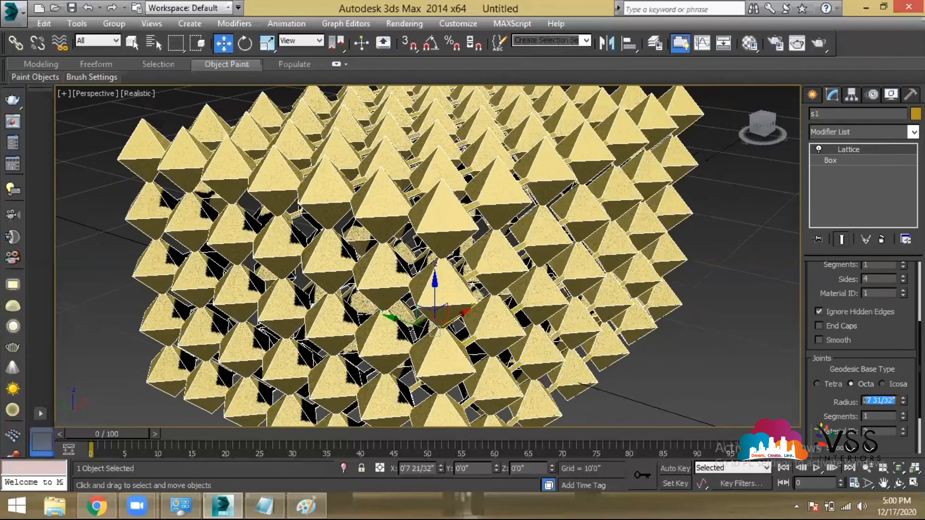
key("BackSpace")
type("3")
key("Return")
type("5")
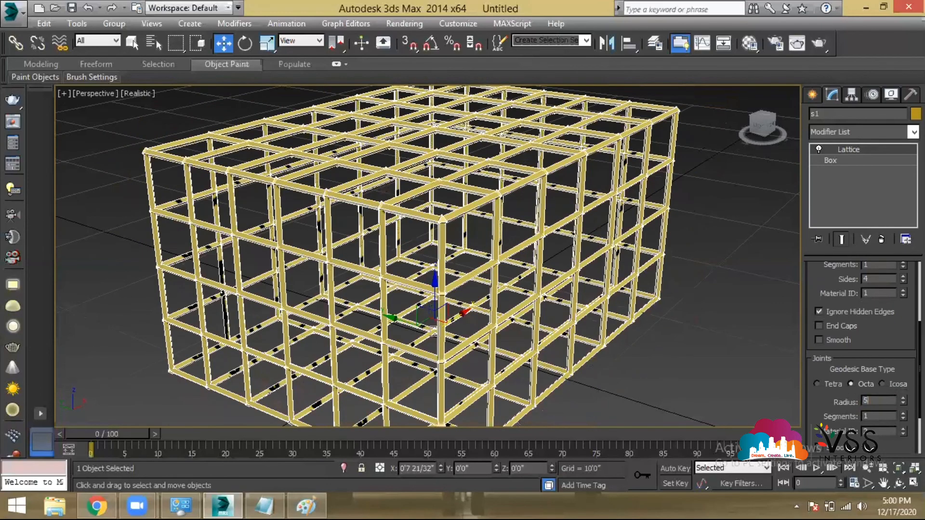
key("Return")
type("6")
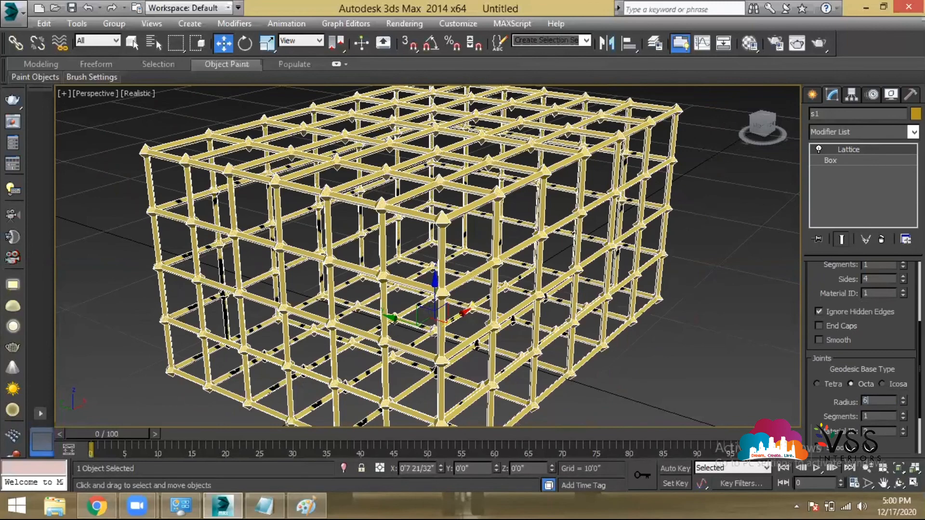
left_click(683, 230)
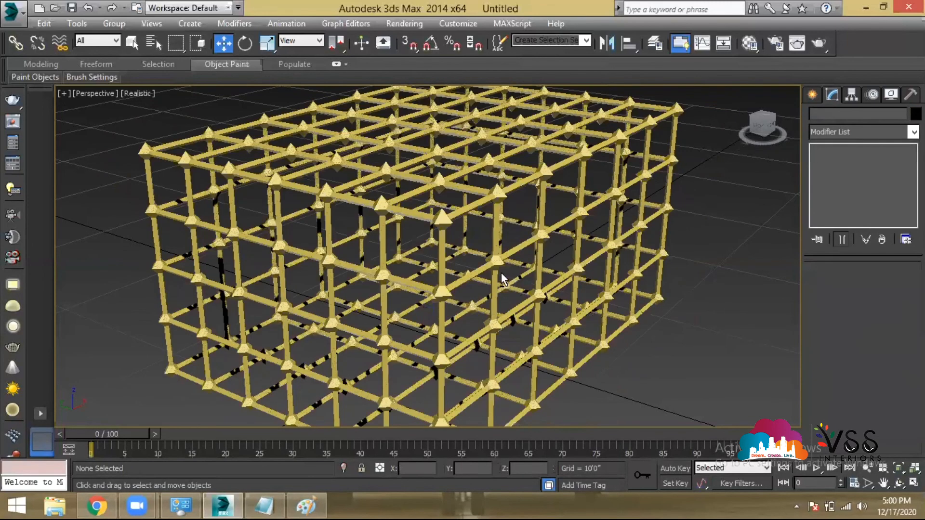
middle_click_drag(504, 274, 492, 255, "alt")
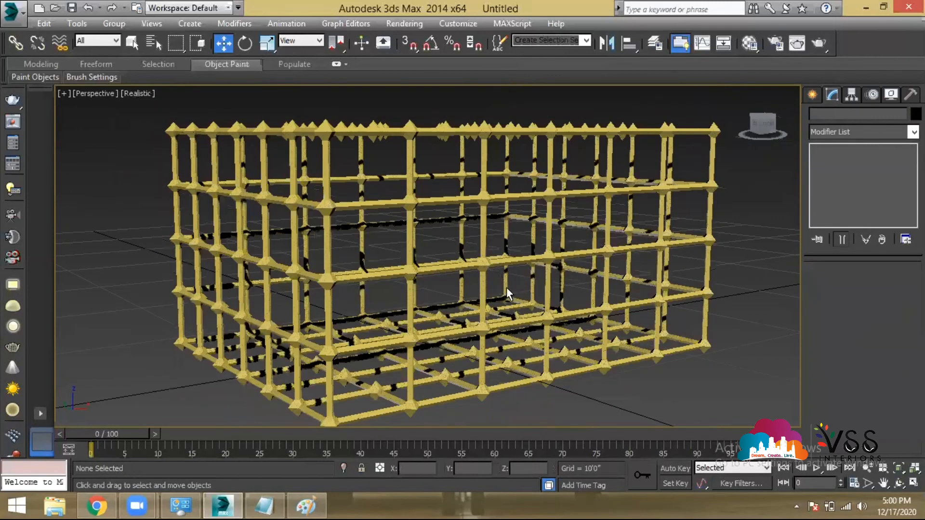
scroll(507, 287, "down", 5)
middle_click_drag(635, 300, 438, 262, "alt")
scroll(439, 262, "up", 2)
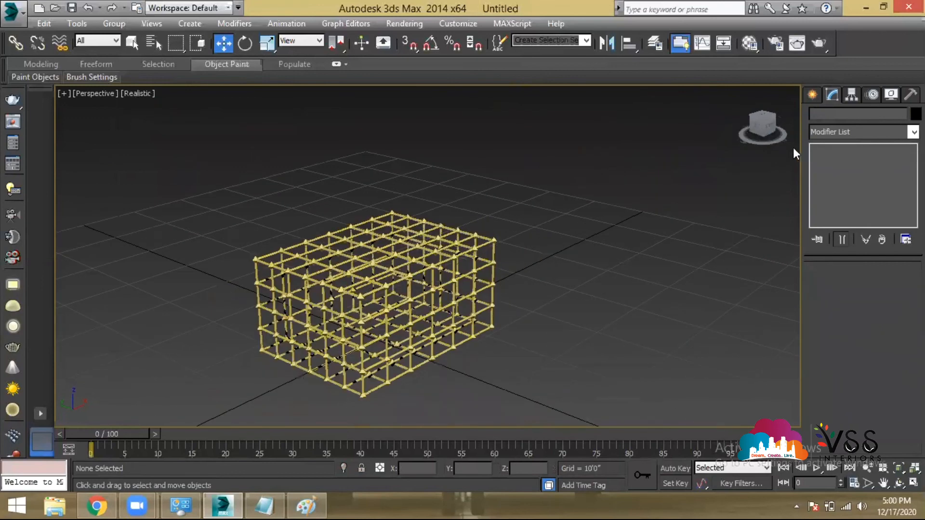
- Create a truncated cone beside the lattice box, about 15'5" base radius, 6'5" top radius and 20'5" high
left_click(813, 95)
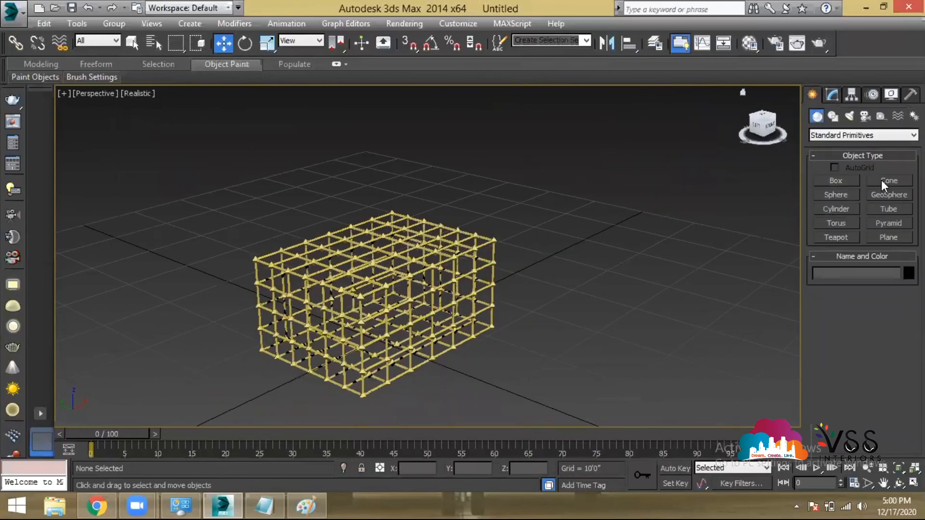
left_click(884, 181)
left_click_drag(660, 320, 696, 379)
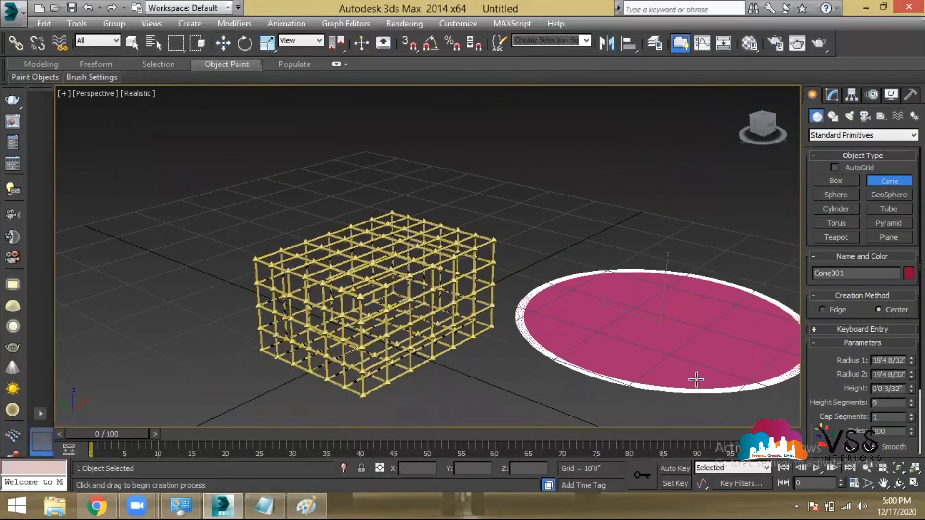
left_click(703, 200)
left_click(643, 264)
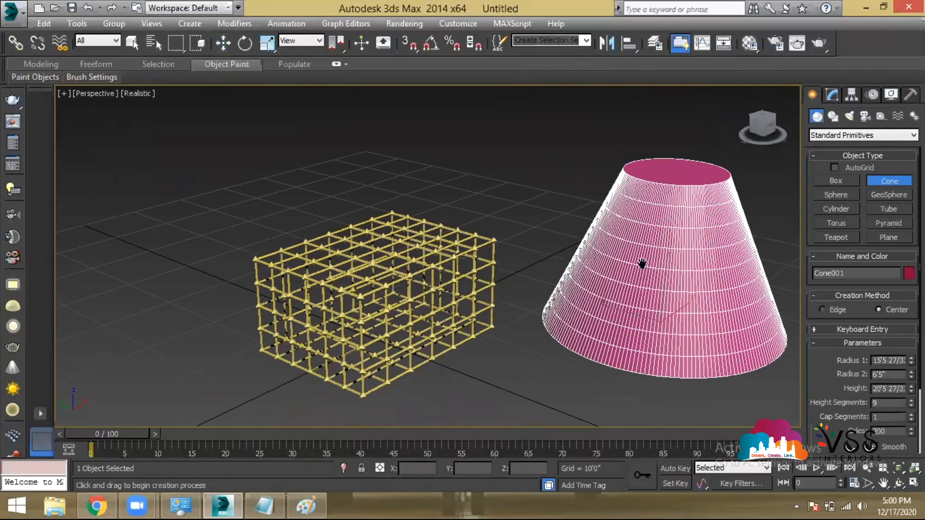
middle_click_drag(643, 263, 487, 263)
key("w")
- Apply the Bend modifier to the cone
left_click(835, 99)
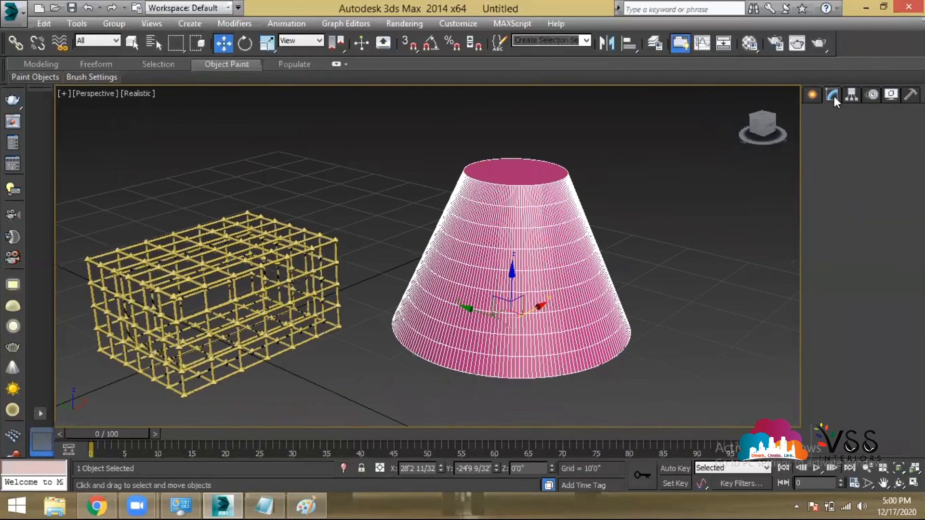
left_click(873, 133)
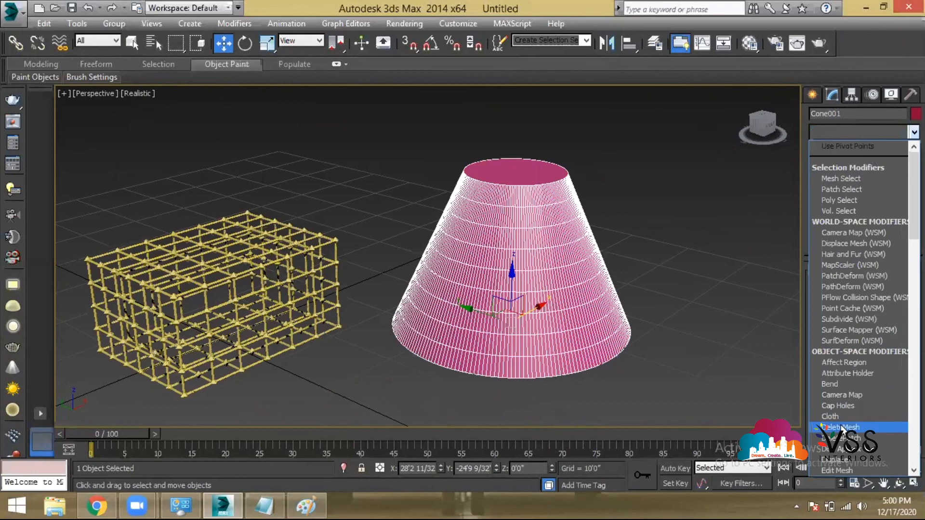
scroll(860, 340, "down", 4)
scroll(849, 352, "down", 3)
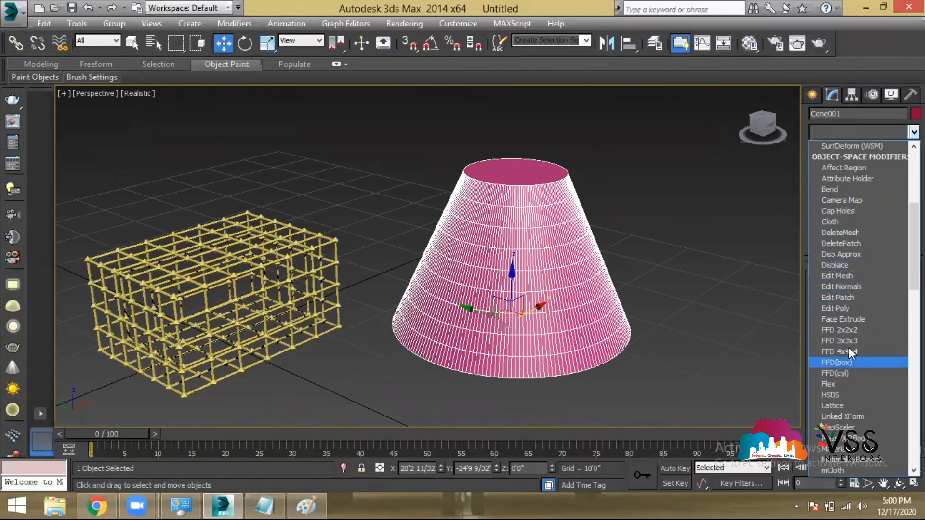
scroll(852, 427, "down", 2)
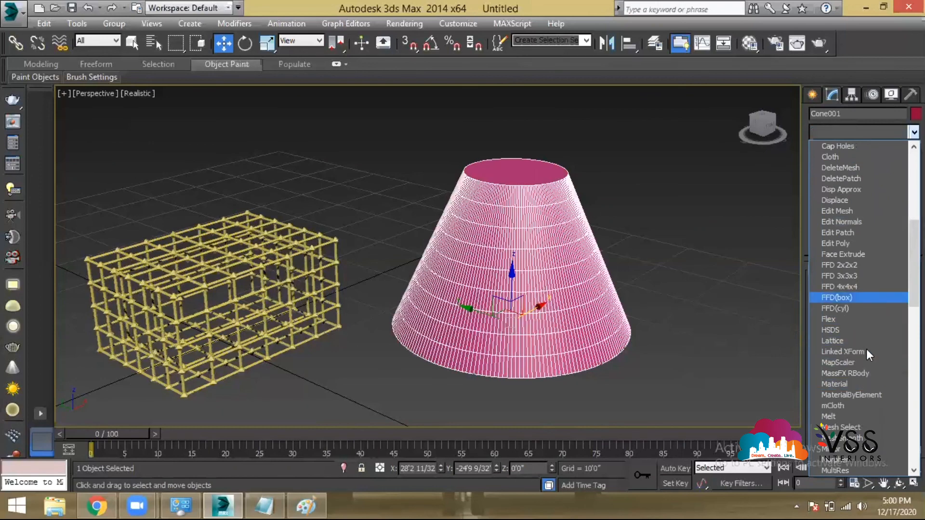
scroll(867, 348, "down", 5)
scroll(876, 363, "down", 4)
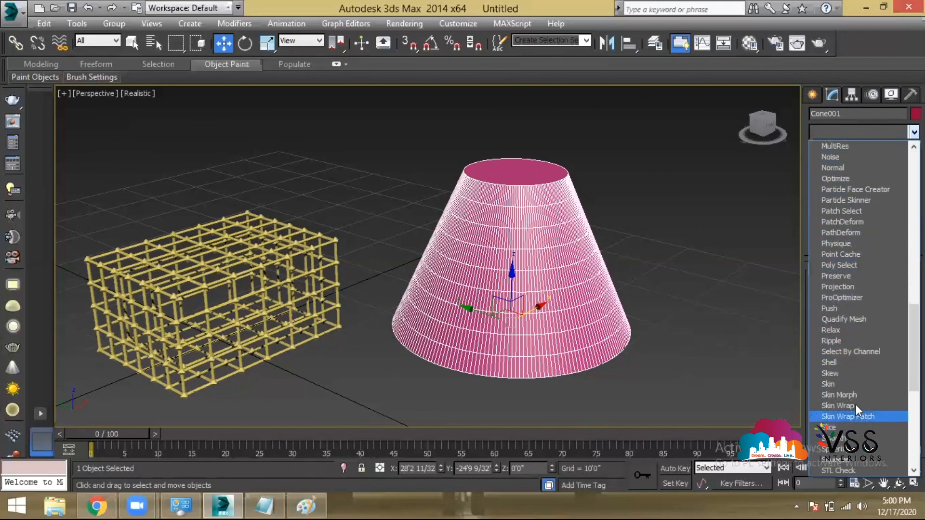
scroll(846, 322, "up", 9)
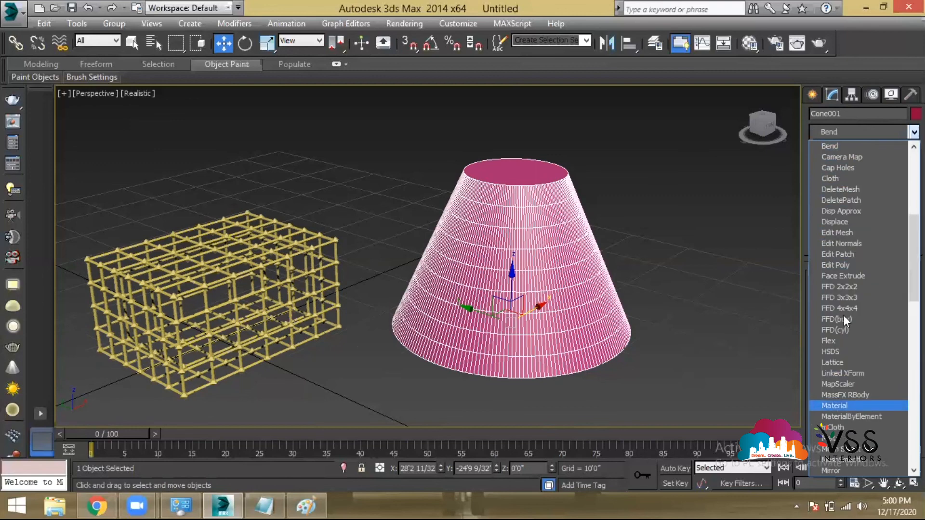
left_click(853, 146)
scroll(482, 287, "down", 5)
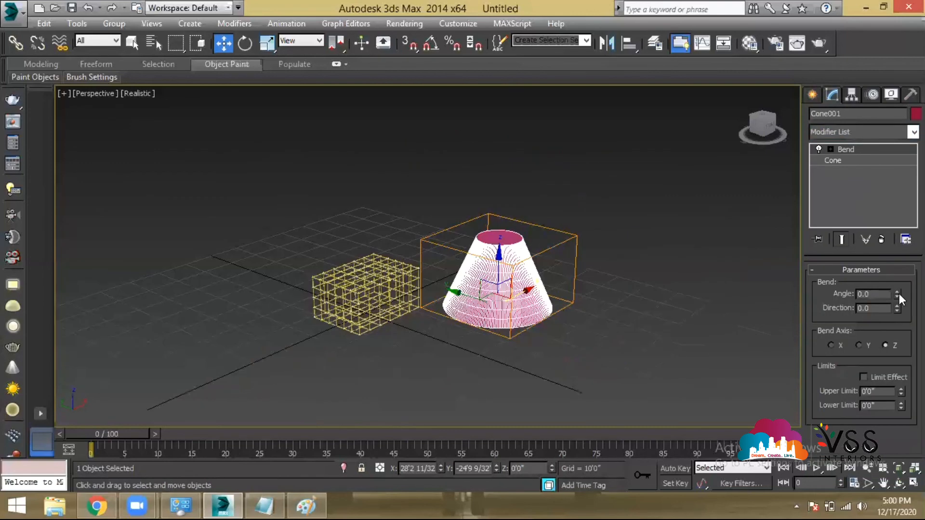
scroll(514, 275, "up", 5)
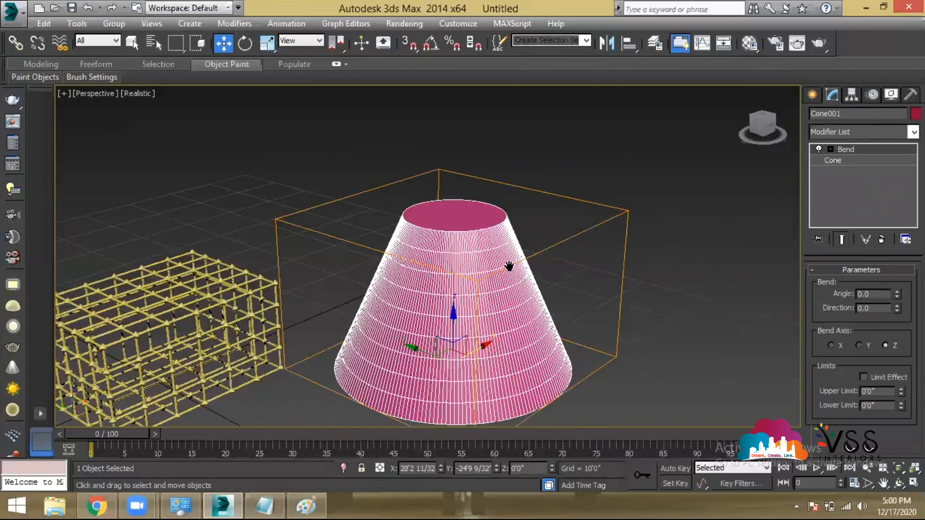
middle_click_drag(512, 271, 516, 272, "alt")
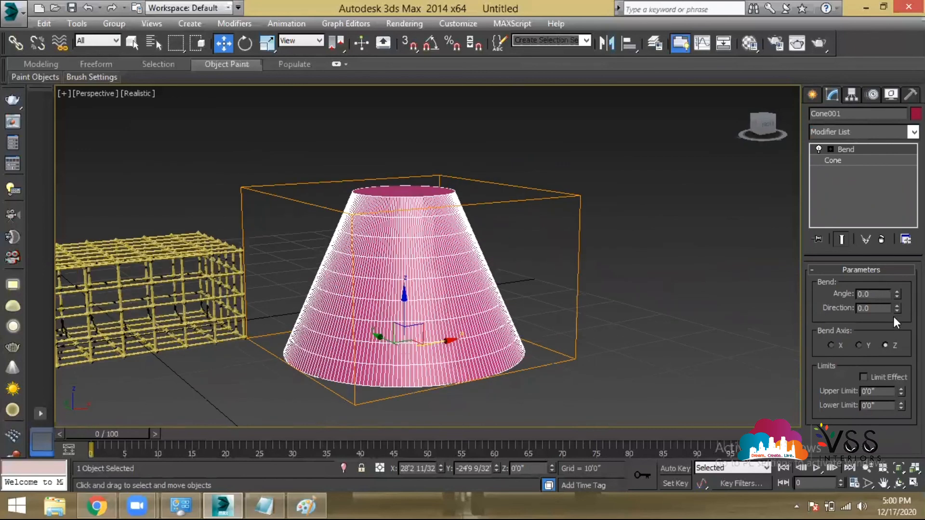
- Raise the cone's height segments to 24 and reduce its radii to about 12'8" and 5'11" beneath the Bend modifier
left_click(833, 160)
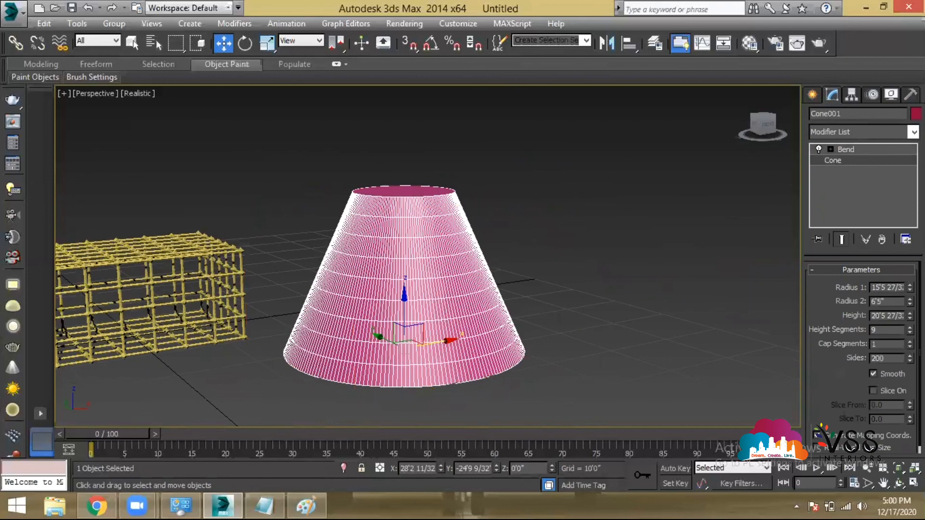
left_click_drag(910, 329, 791, 207)
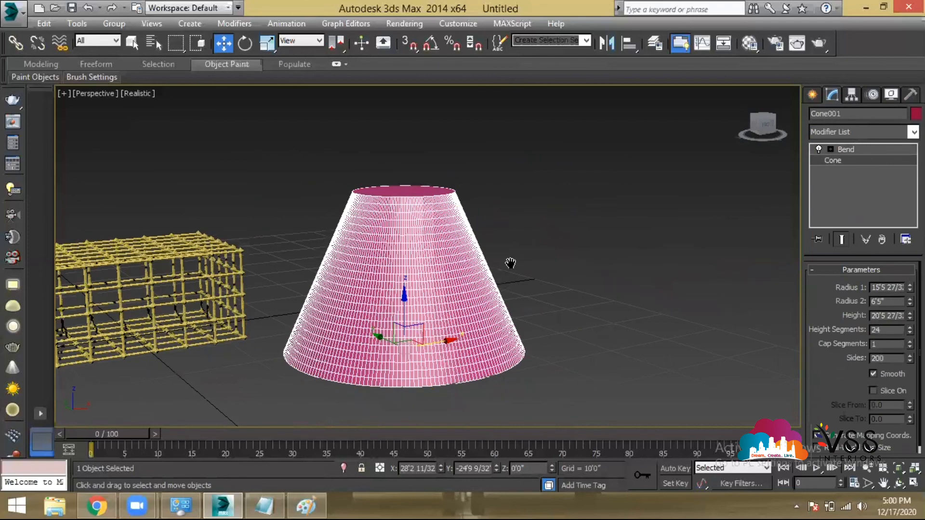
middle_click_drag(463, 262, 430, 274)
left_click(846, 149)
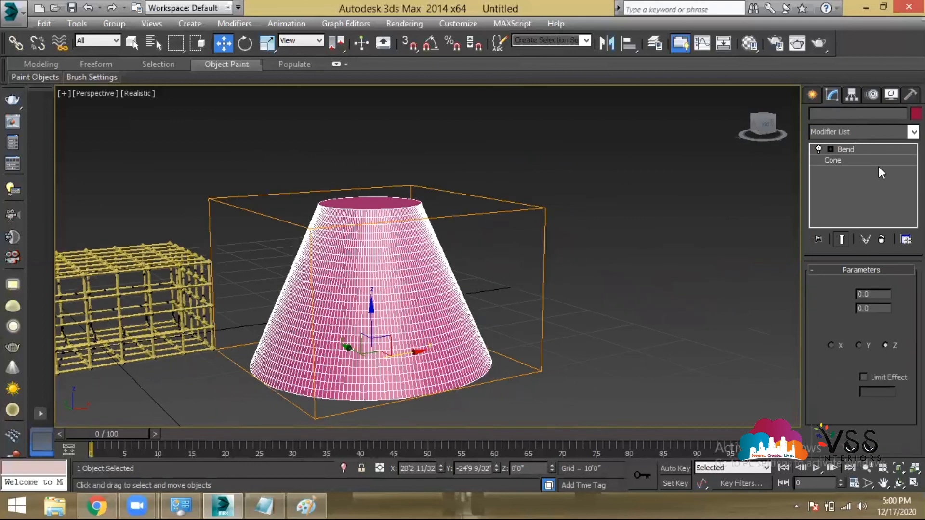
left_click(836, 161)
left_click_drag(910, 301, 910, 294)
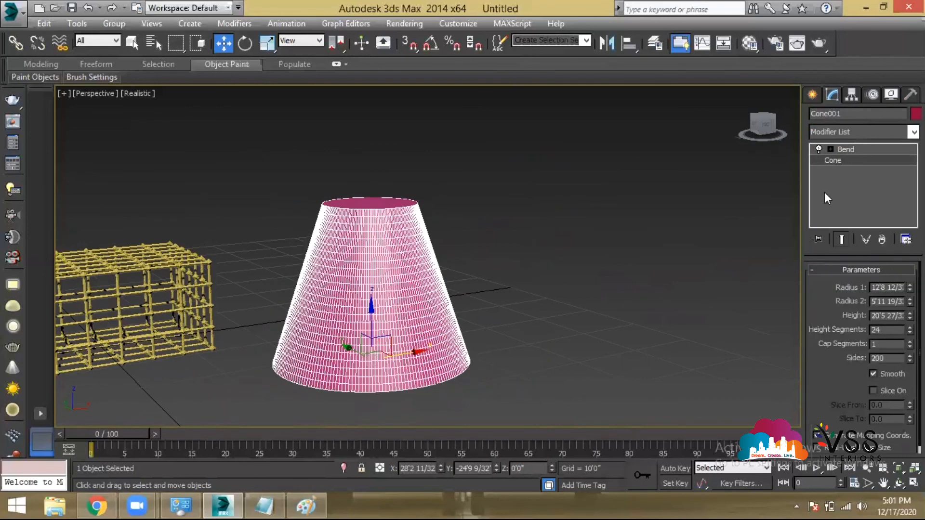
left_click(847, 150)
- Bend the cone strongly to one side about the Z axis, adjust the bend direction, and inspect the deselected shape
middle_click_drag(559, 266, 507, 271, "alt")
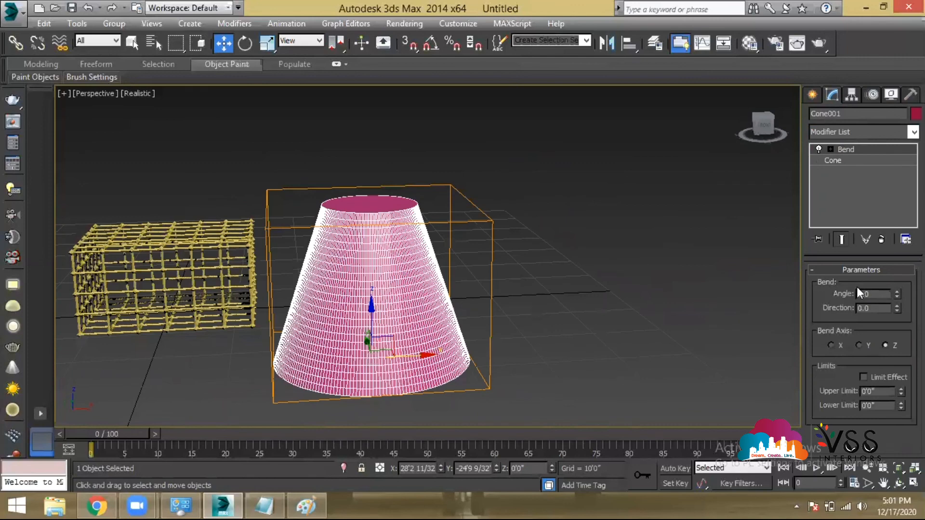
left_click_drag(896, 295, 900, 198)
left_click_drag(895, 313, 818, 93)
left_click(813, 93)
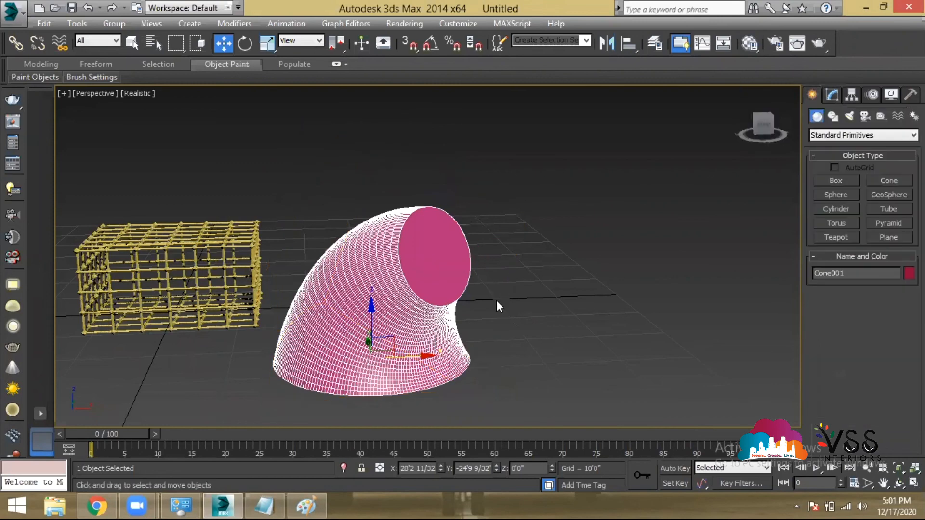
left_click(509, 279)
middle_click_drag(509, 279, 547, 277, "alt")
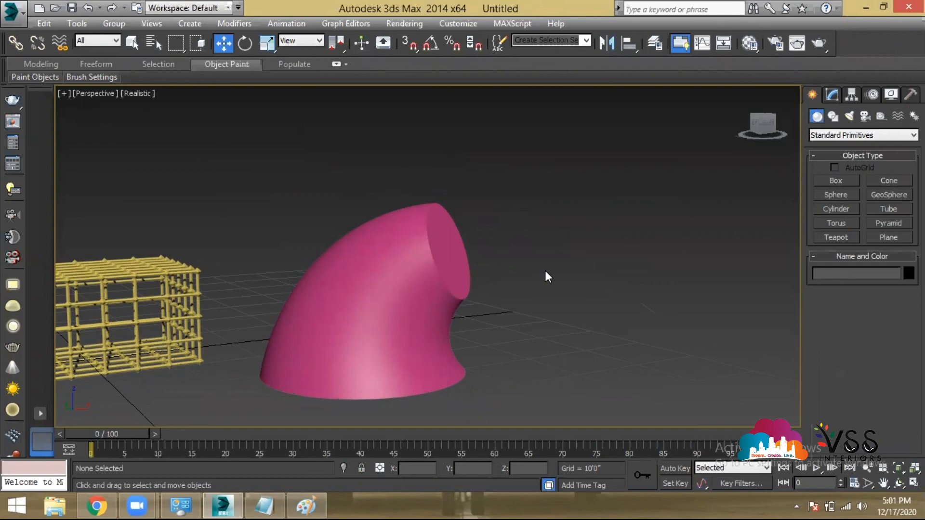
middle_click_drag(407, 228, 572, 217, "alt")
- Delete the bent cone and the lattice box, and reframe the empty perspective view
left_click(547, 213)
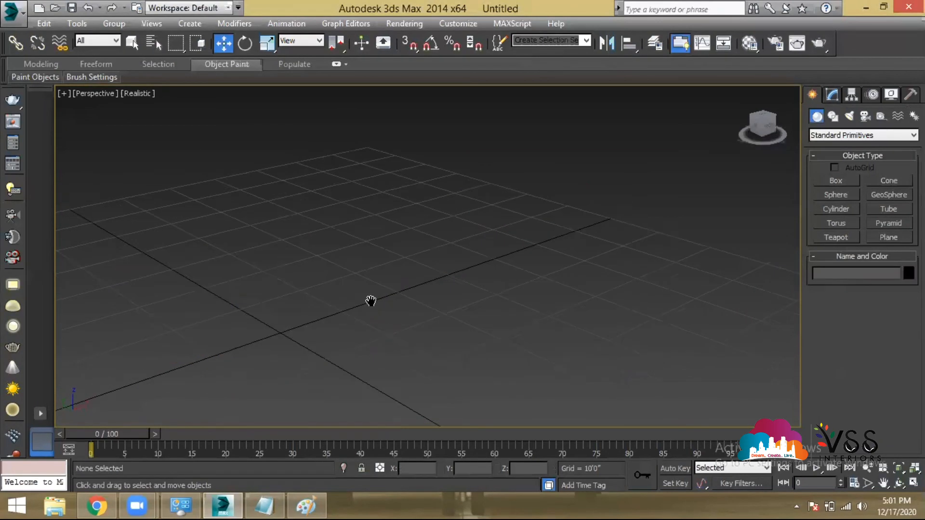
middle_click_drag(371, 301, 372, 300)
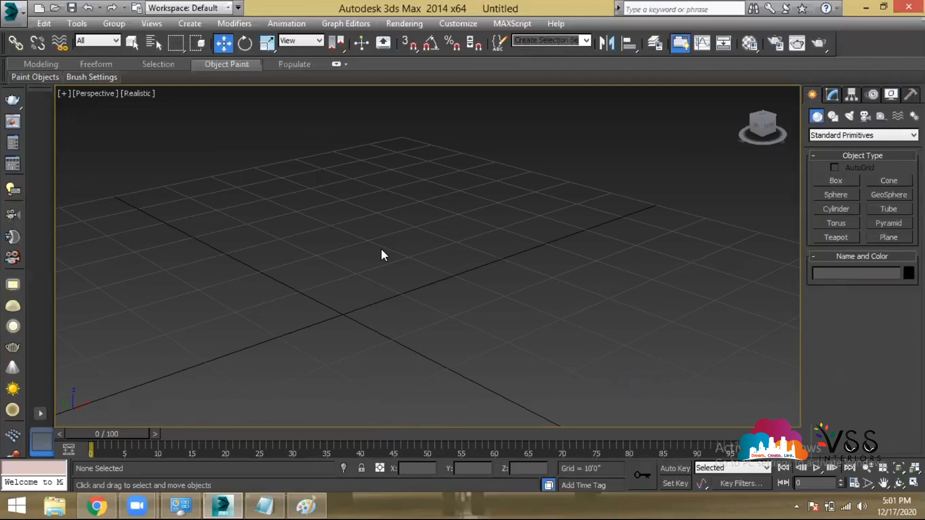
key("alt+ctrl+h")
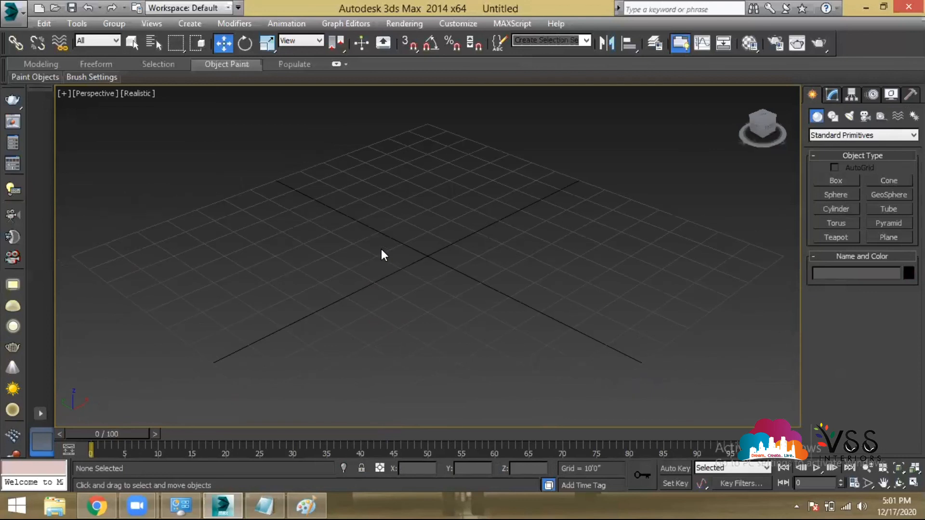
middle_click_drag(461, 229, 545, 239, "alt")
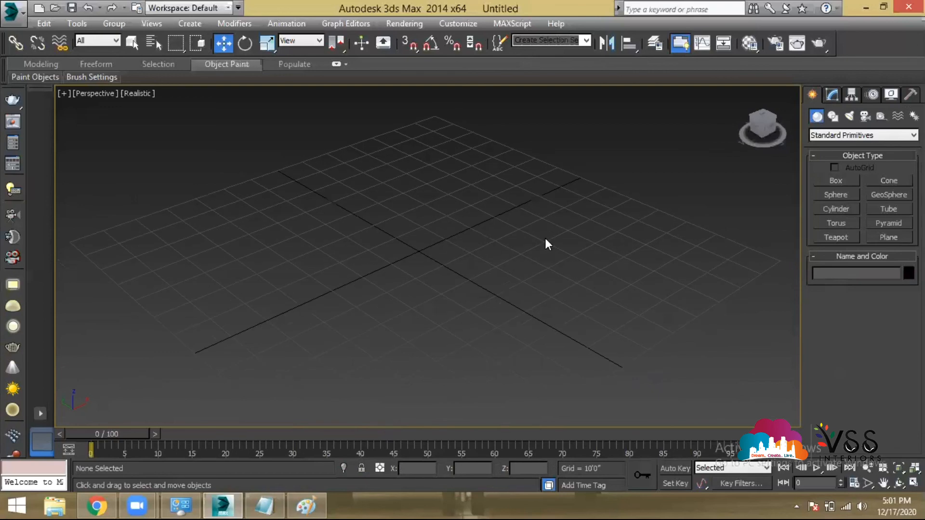
- Switch to the Notepad notes, add blank lines below "-hierarchy", and place the text cursor there after reviewing the field list
key("alt+Tab")
scroll(440, 290, "down", 1)
left_click(114, 327)
key("Return")
key("Return")
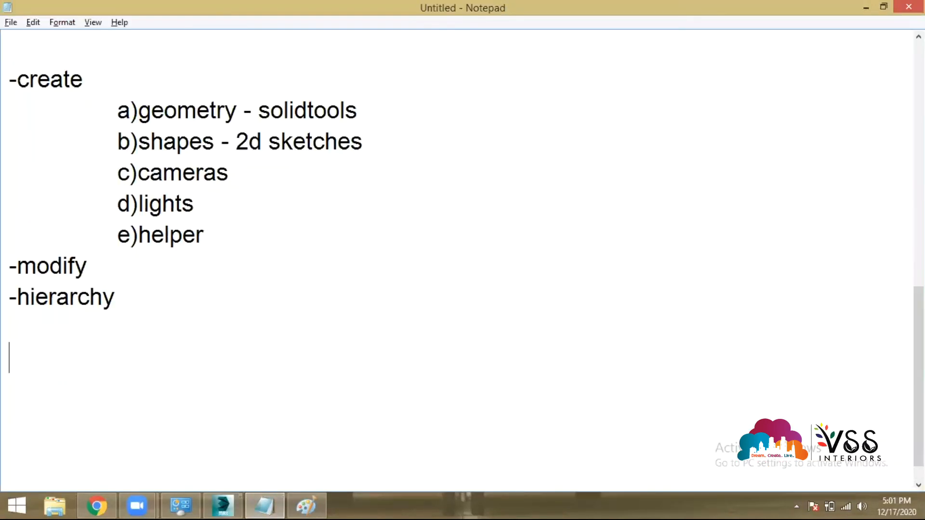
scroll(111, 388, "down", 1)
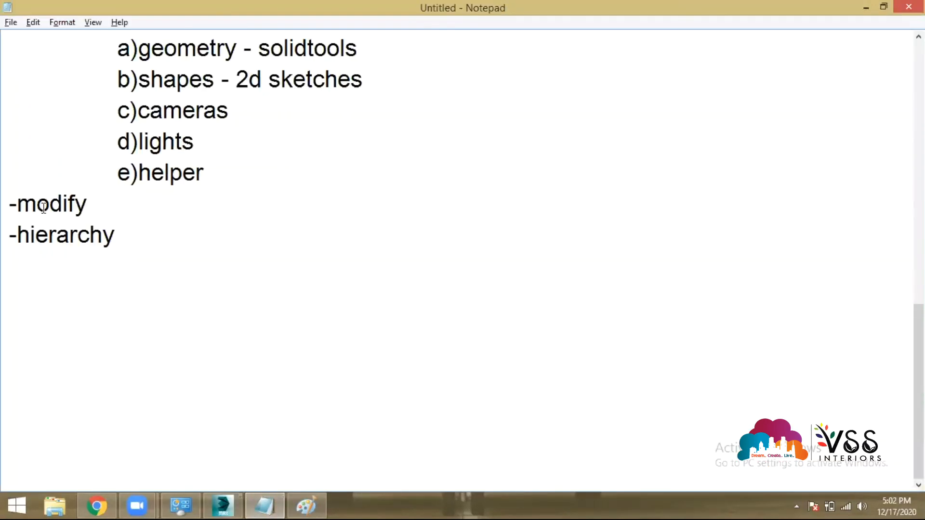
scroll(145, 216, "up", 1)
scroll(113, 308, "up", 1)
left_click(113, 308)
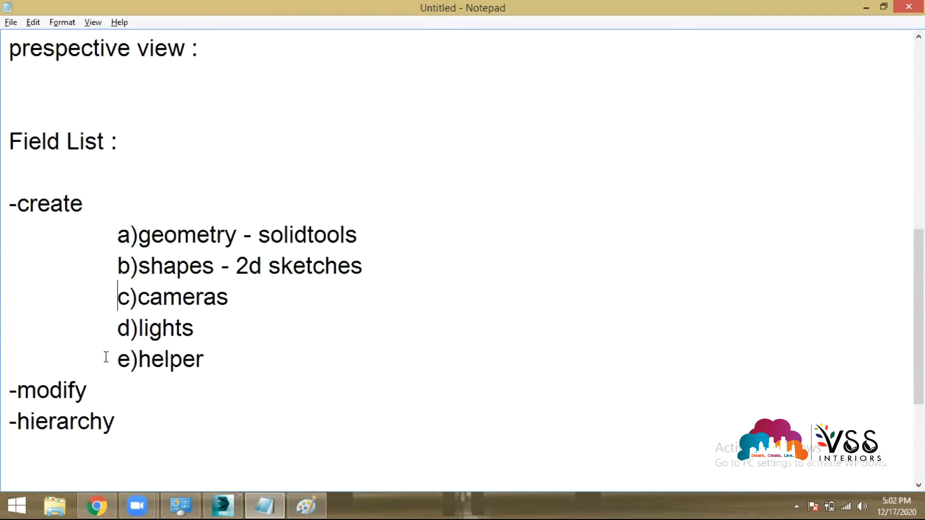
scroll(87, 366, "down", 2)
left_click(57, 315)
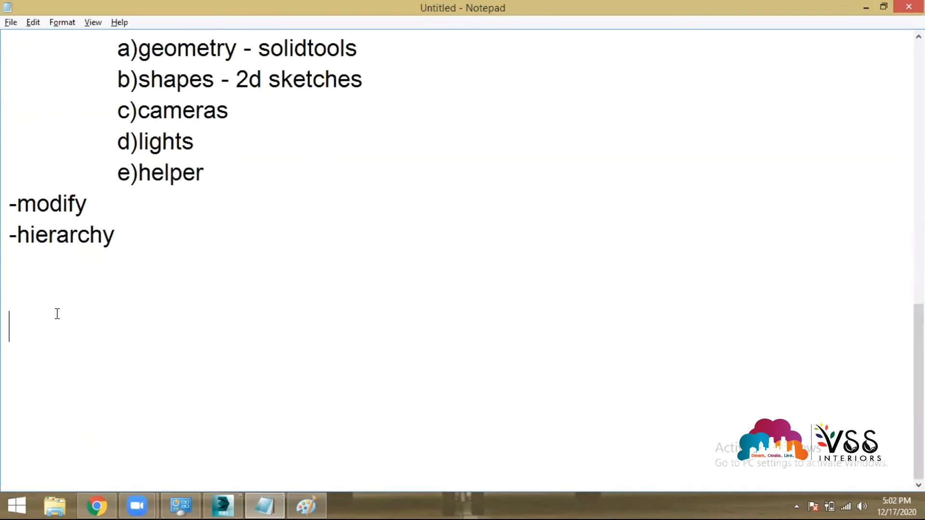
- Write the heading "units setup" with the lines "-customize" and "-units setup" beneath it
type("units ")
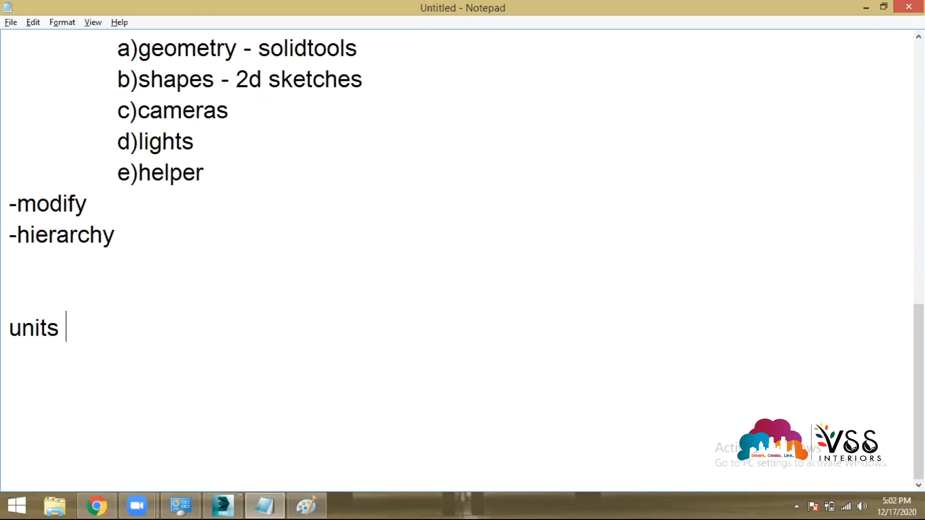
type("setup")
key("Return")
type("-customize")
key("Return")
type("-units setup")
key("Return")
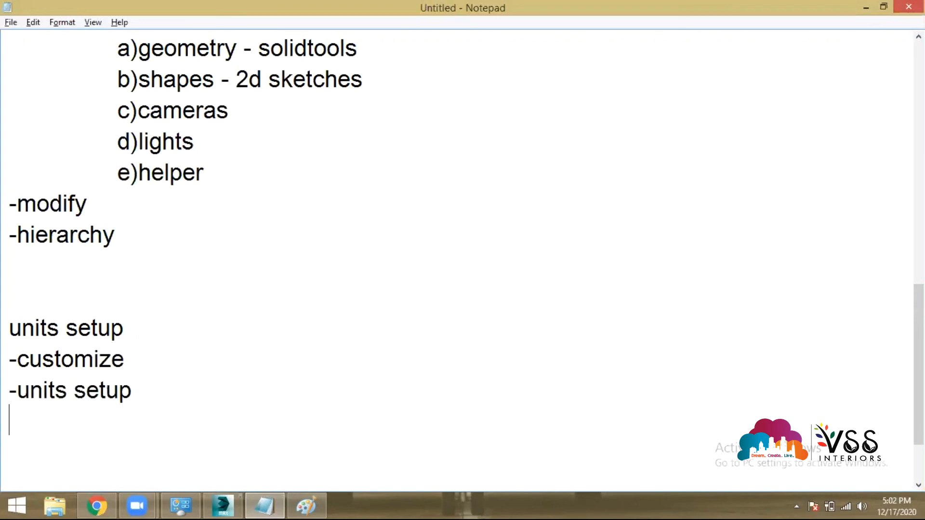
- Switch back to 3ds Max, compare Metric display units, and apply US Standard, Feet w/Fractional Inches, 1/32, with inches as default
key("alt+Tab")
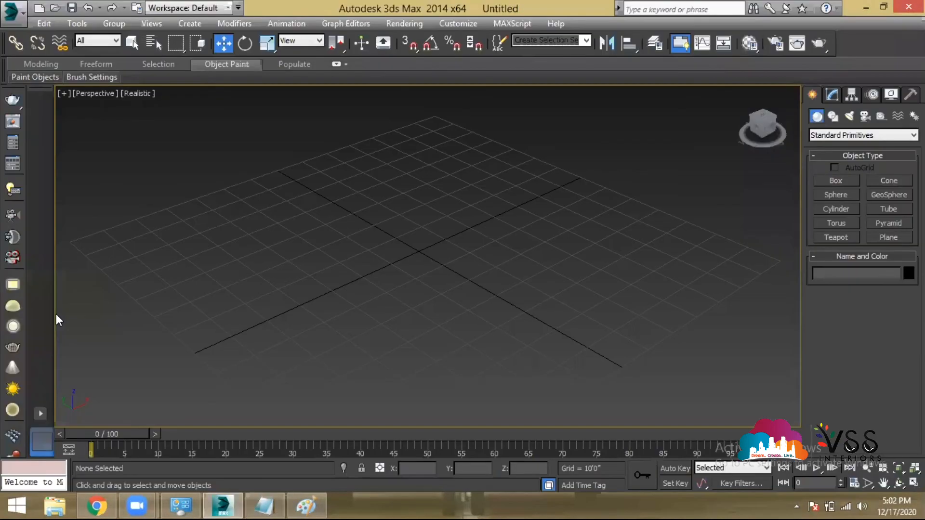
left_click(452, 23)
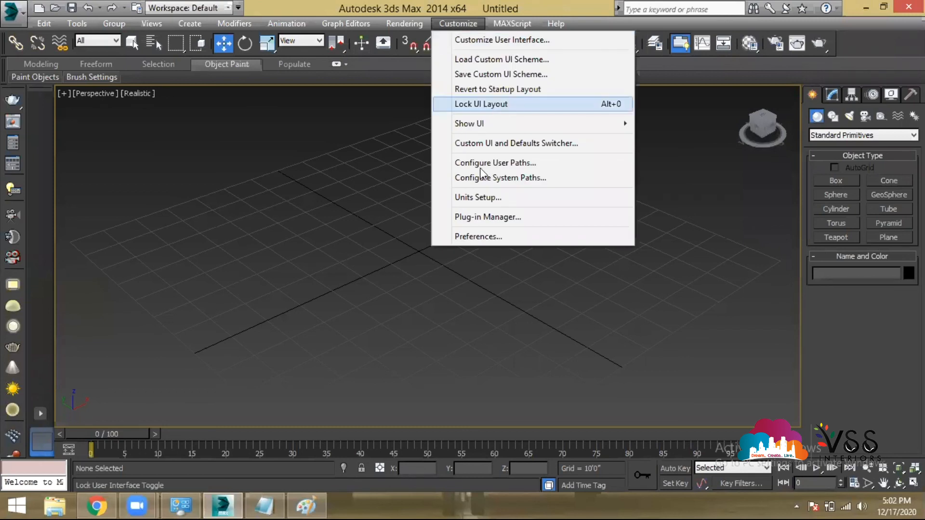
left_click(499, 197)
left_click(391, 188)
left_click(404, 229)
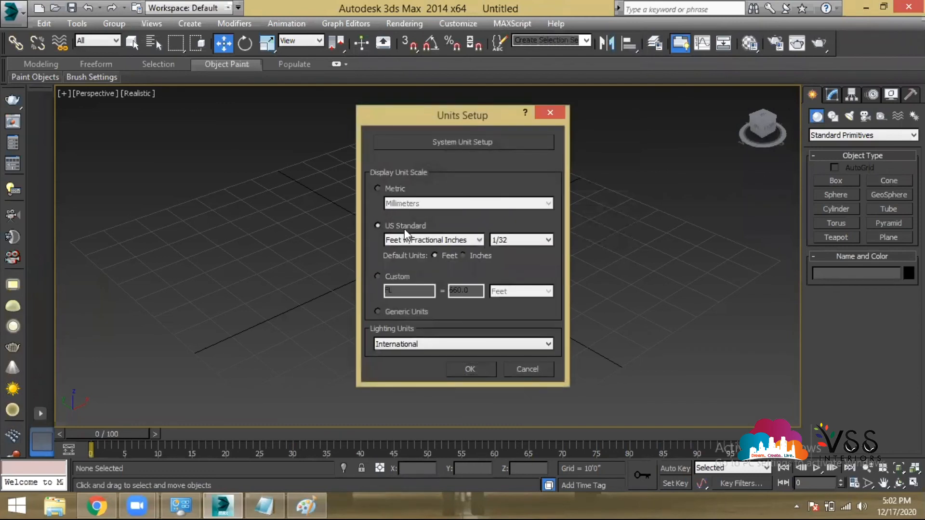
left_click(396, 192)
left_click(407, 224)
left_click(395, 191)
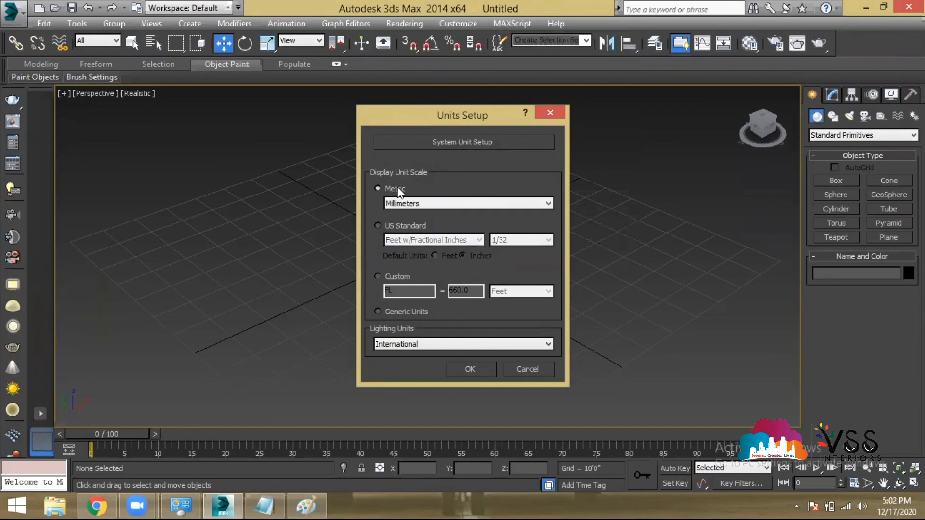
left_click(399, 229)
left_click(458, 365)
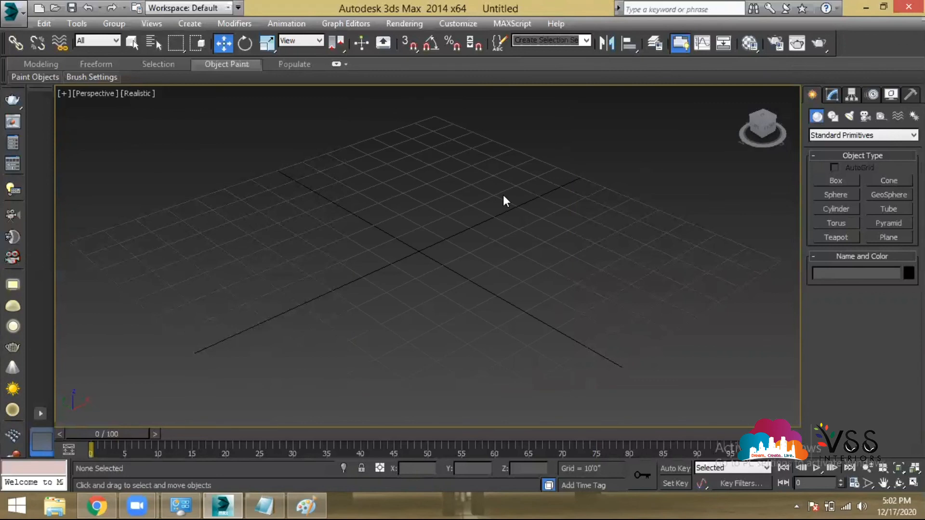
- Return to the units setup options
left_click(455, 23)
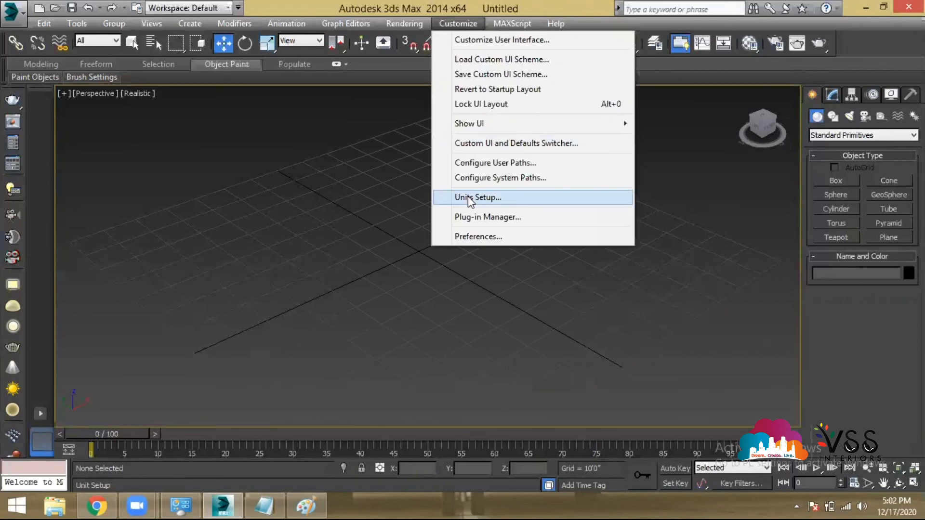